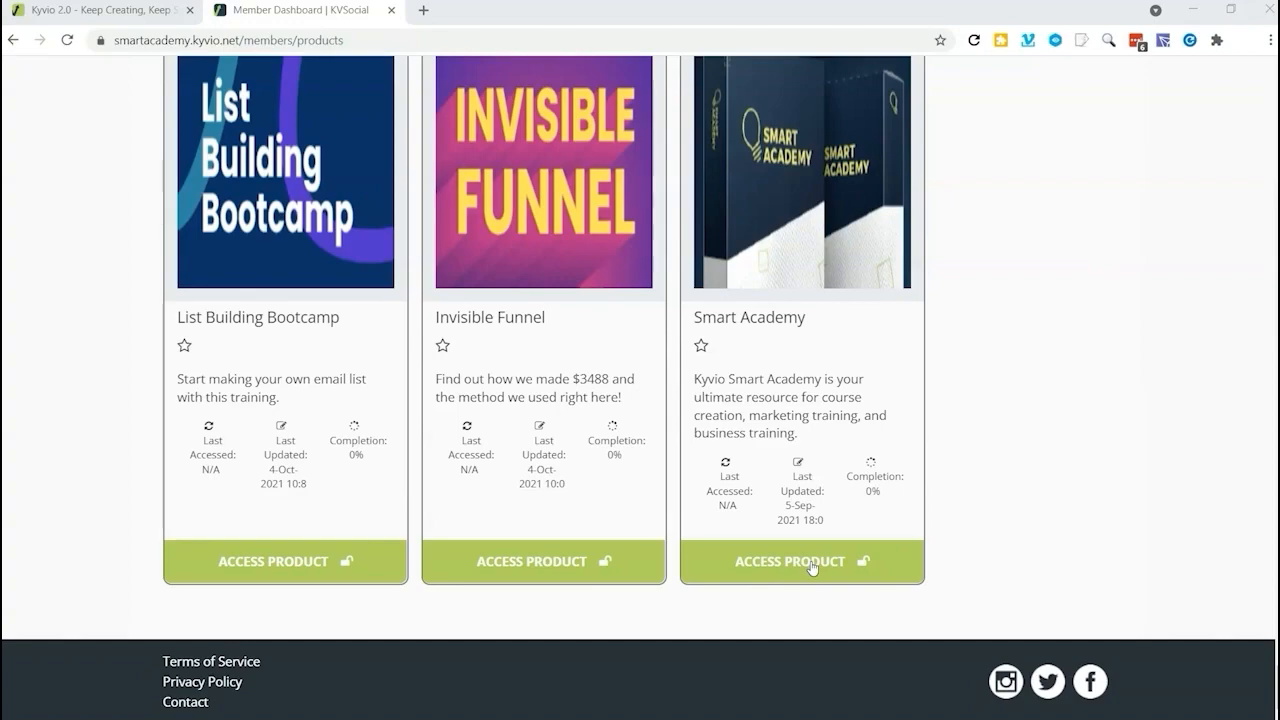
Step: Access the Smart Academy product and start the lessons of Module 2 - Intermediate Courses
left_click(812, 568)
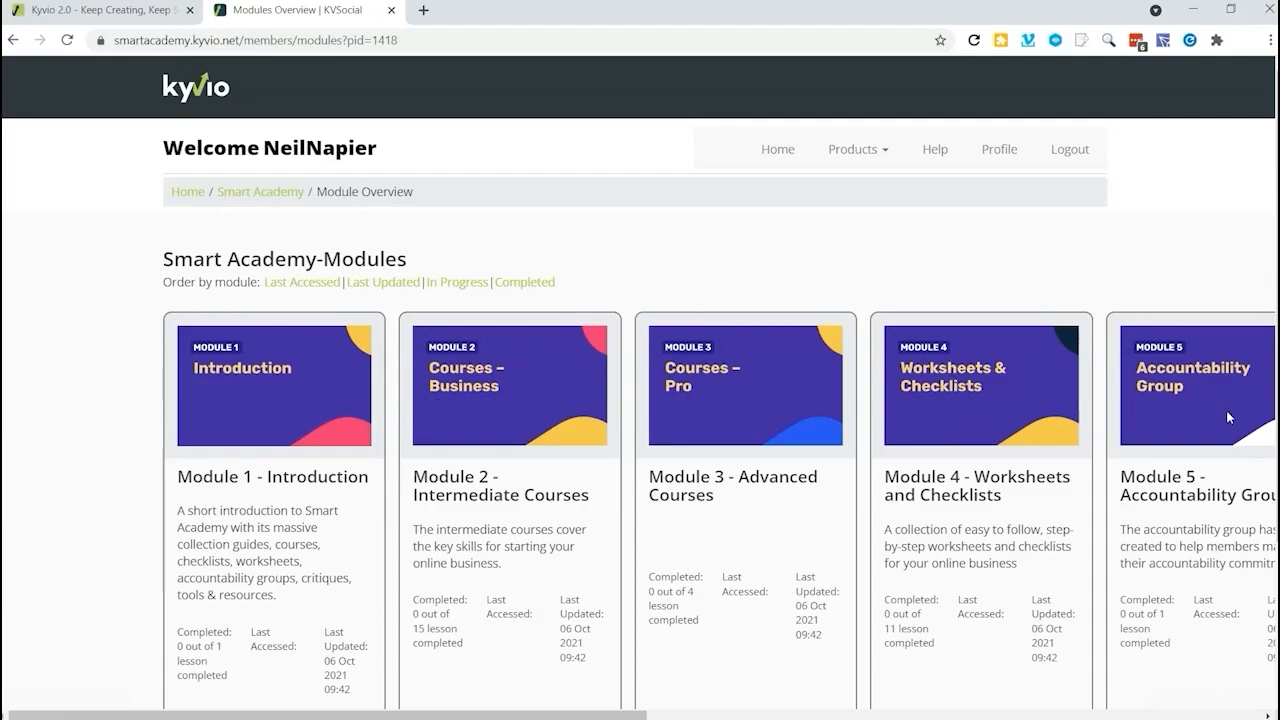
scroll(501, 377, "down", 2)
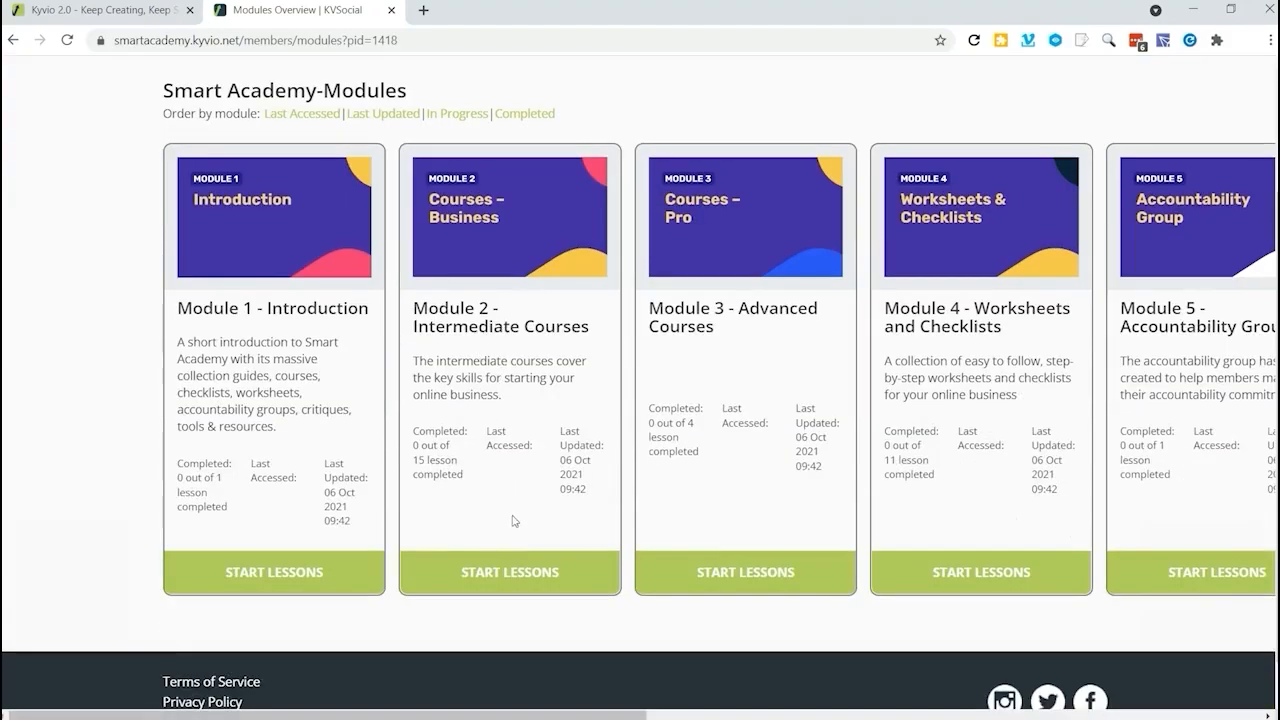
left_click(495, 572)
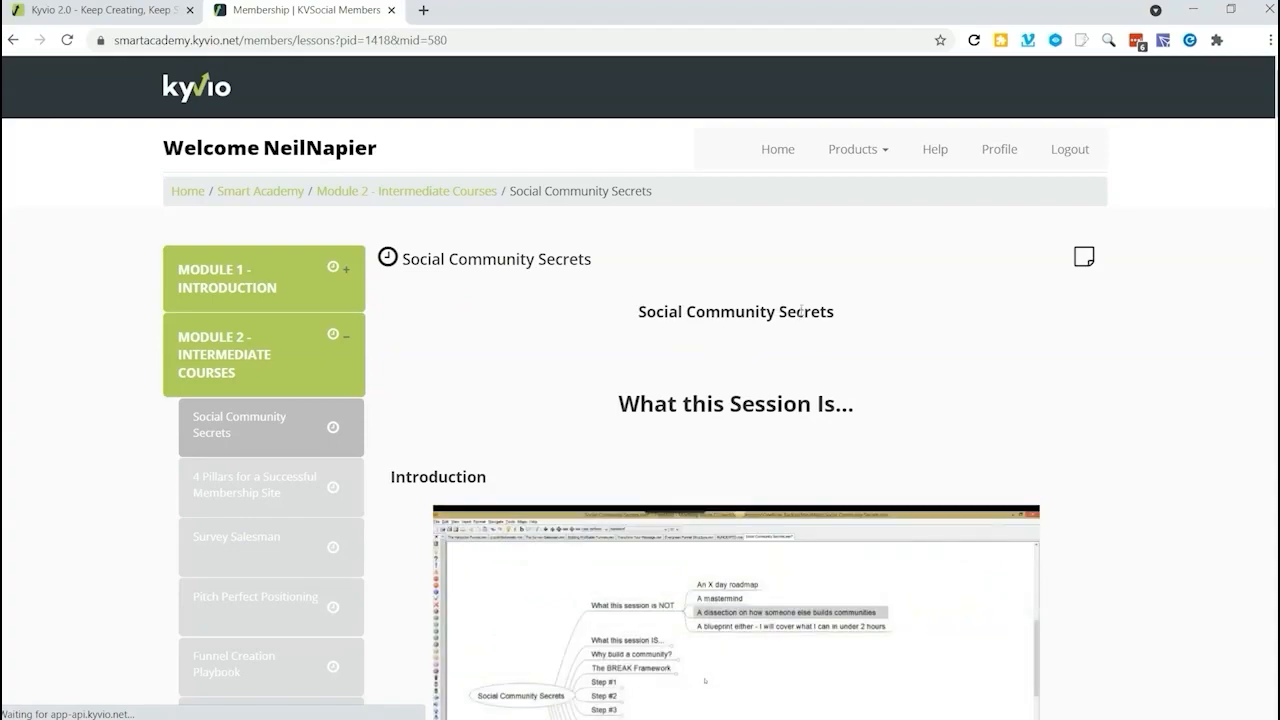
Step: Examine the Social Community Secrets lesson from its introduction video through the What Next? section to the lesson rating
scroll(630, 435, "down", 3)
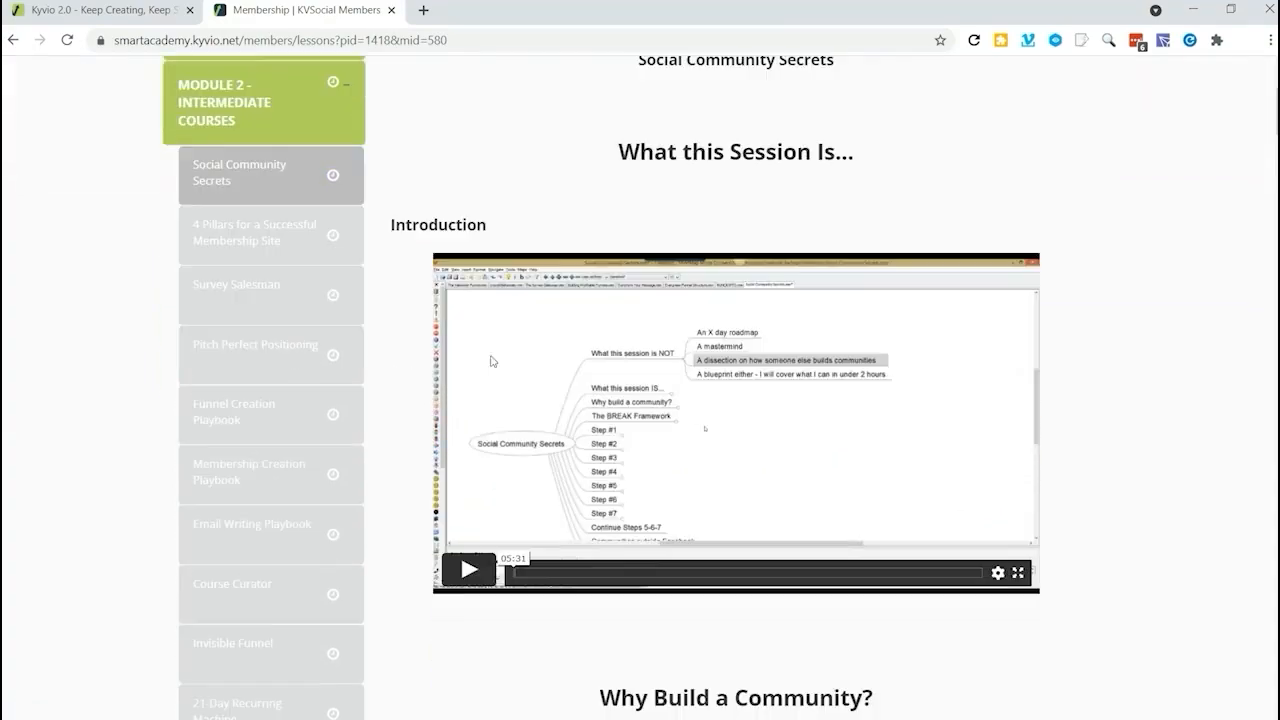
scroll(472, 405, "down", 1)
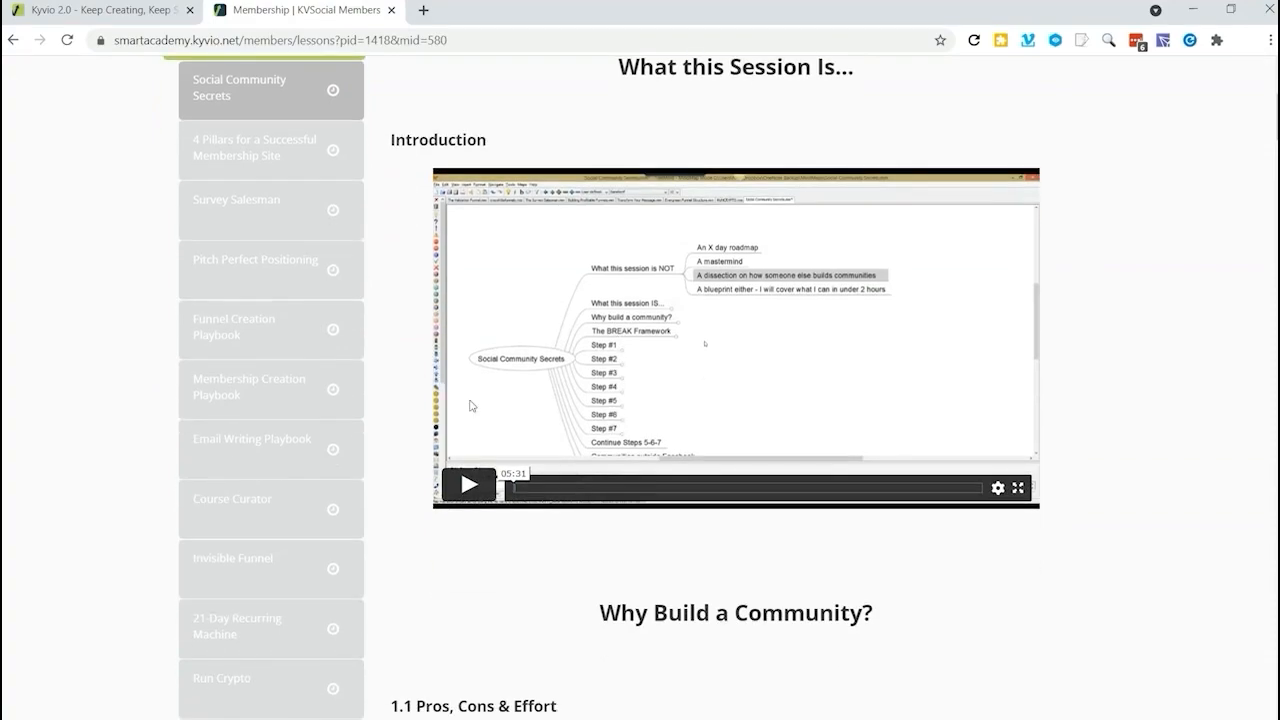
scroll(271, 457, "up", 4)
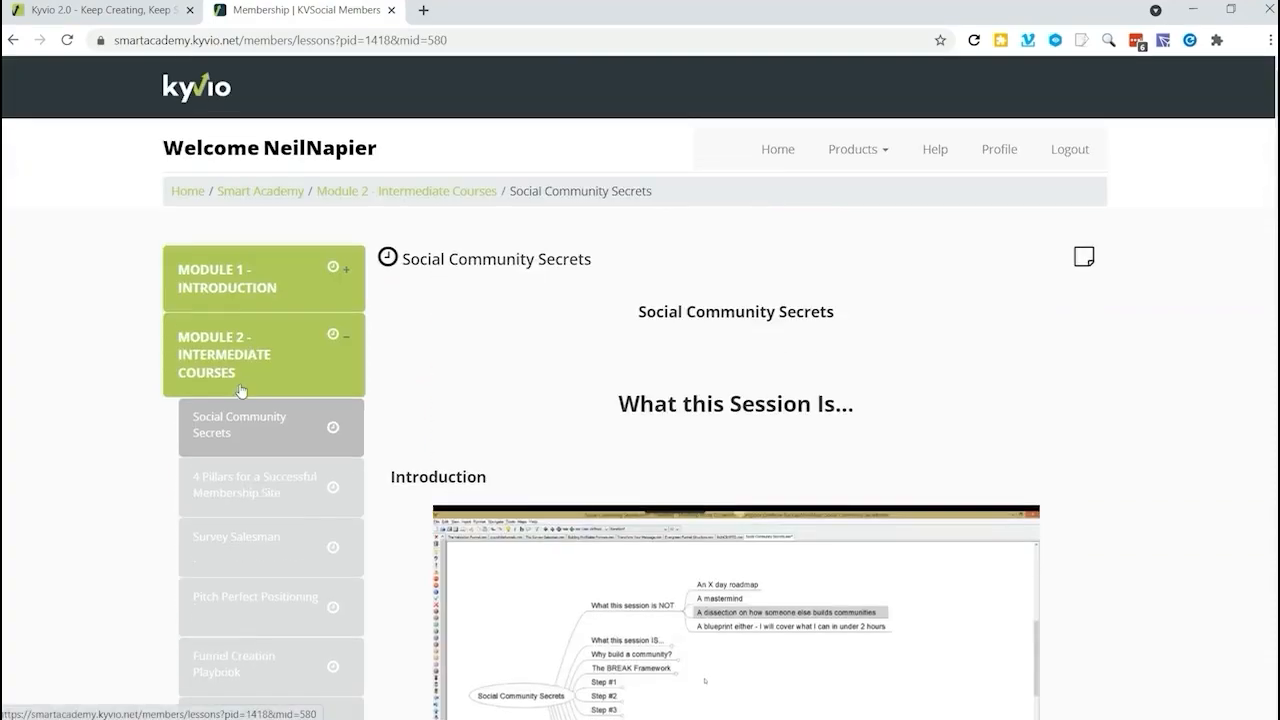
scroll(254, 336, "down", 3)
scroll(254, 336, "down", 8)
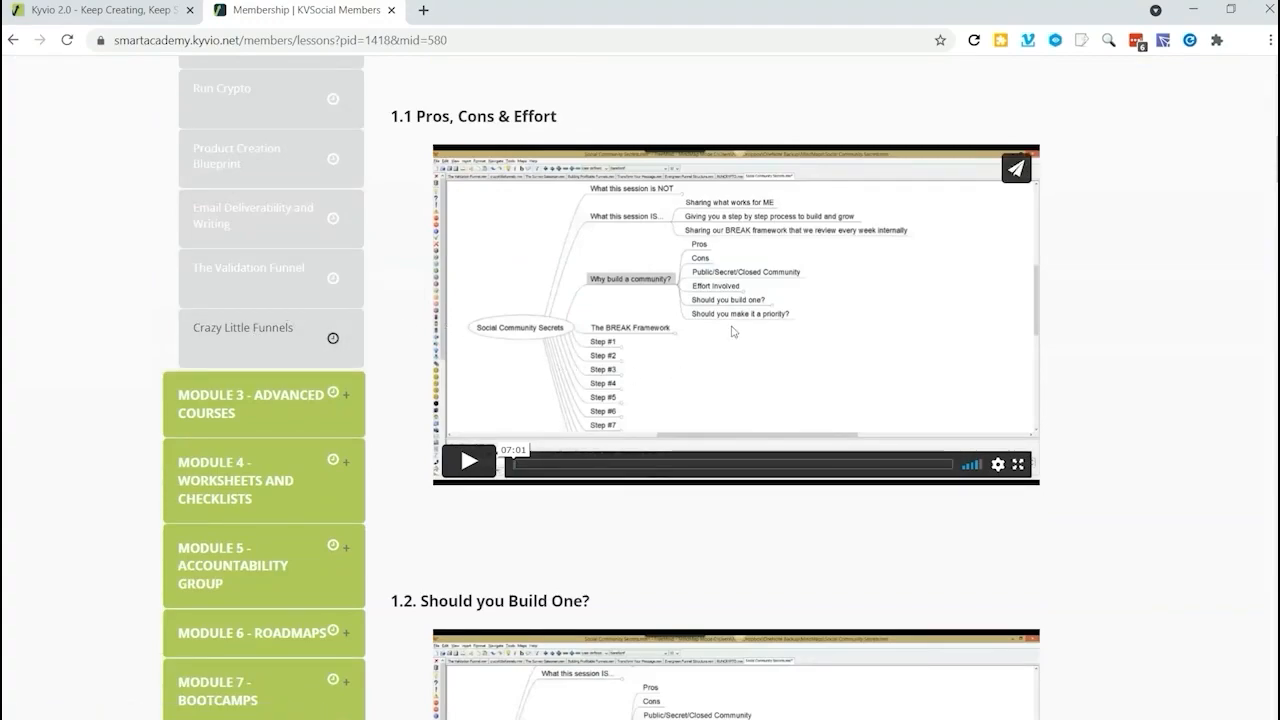
scroll(815, 423, "down", 5)
scroll(815, 423, "down", 4)
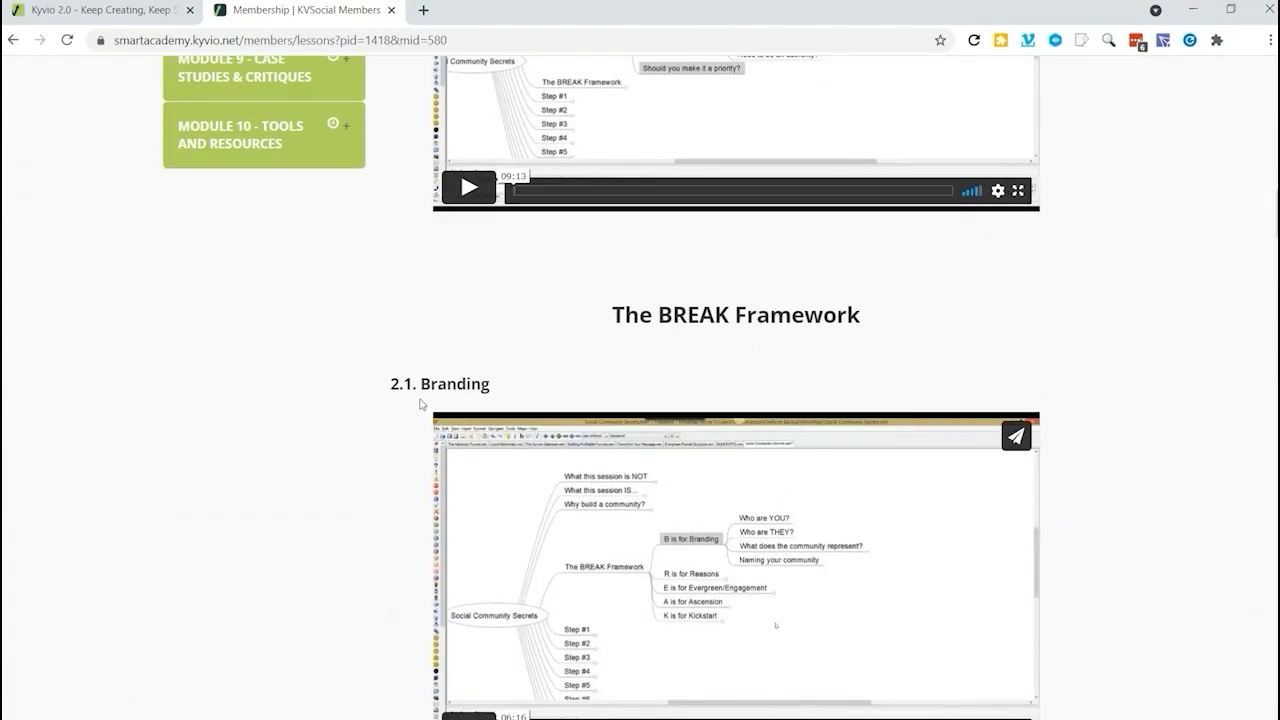
scroll(422, 410, "up", 6)
scroll(424, 457, "down", 4)
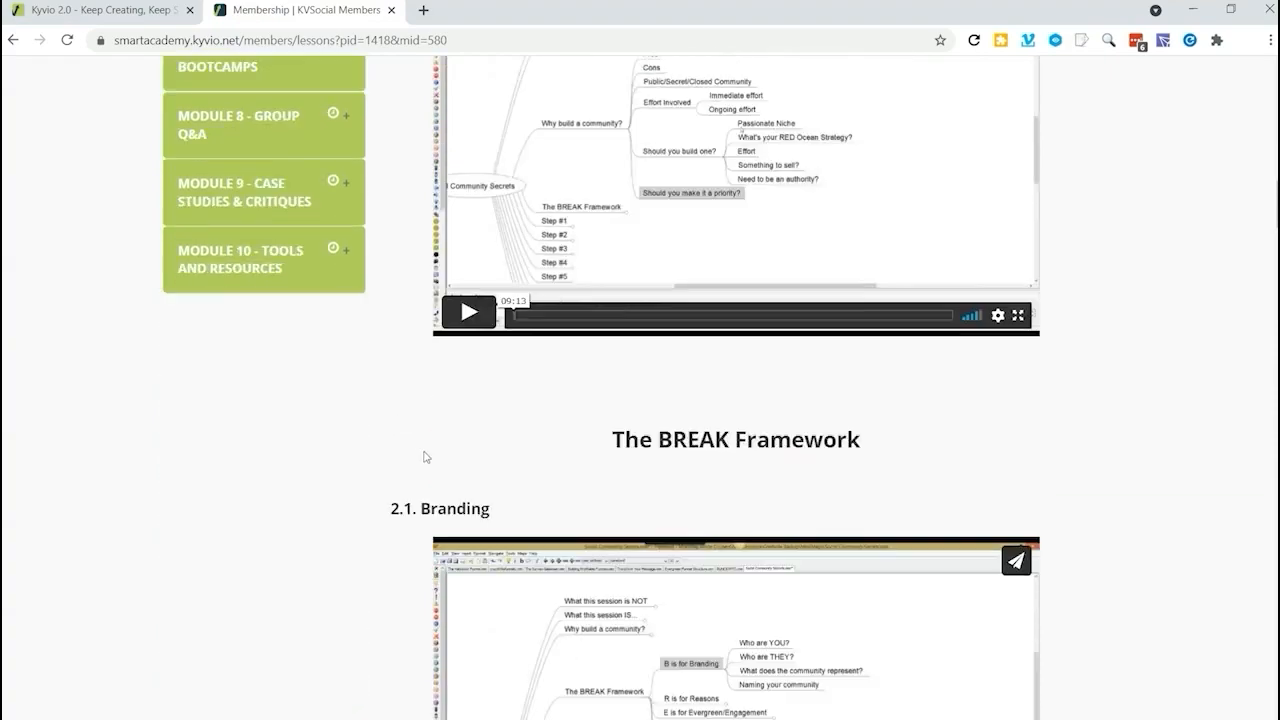
scroll(418, 232, "up", 3)
scroll(428, 226, "down", 4)
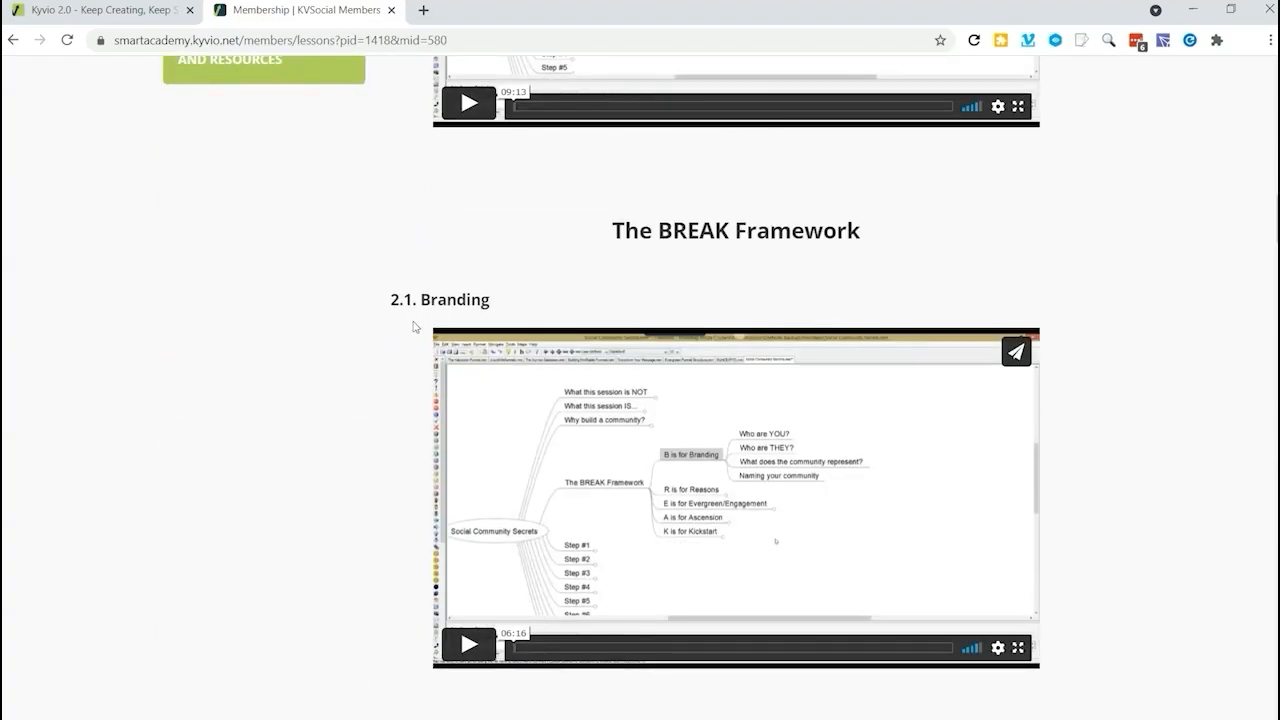
scroll(414, 325, "down", 20)
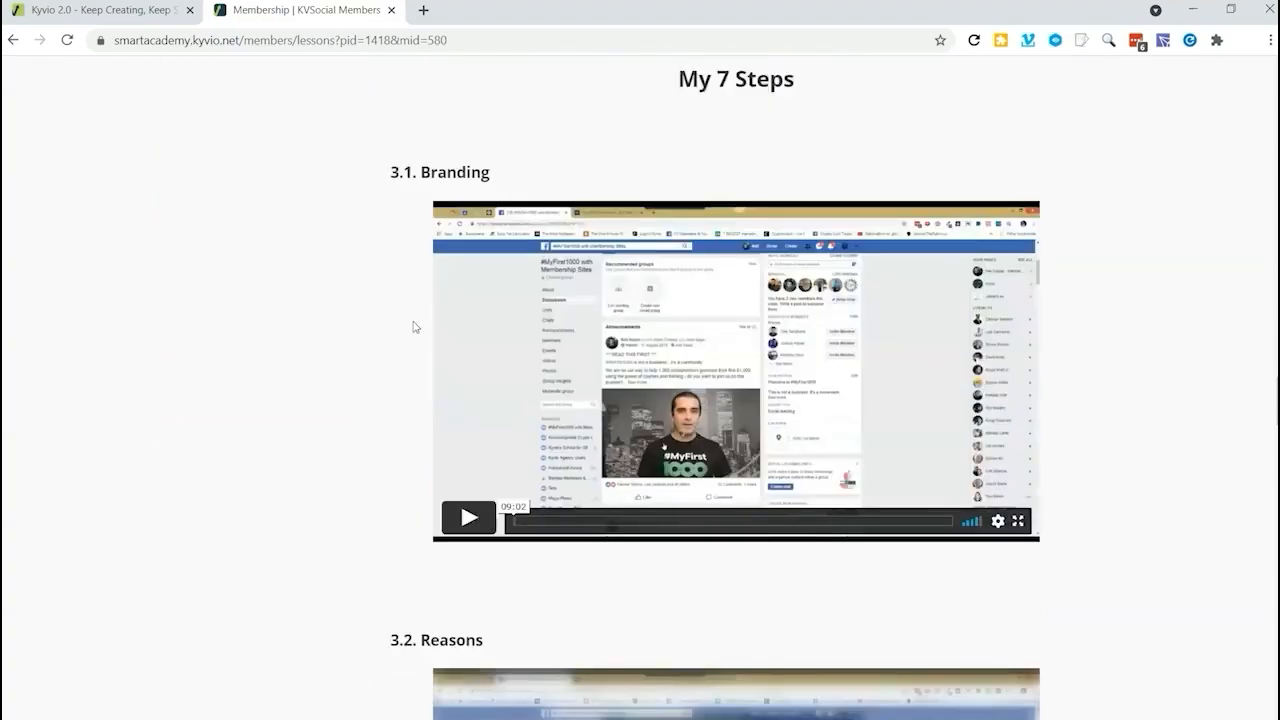
scroll(410, 322, "down", 19)
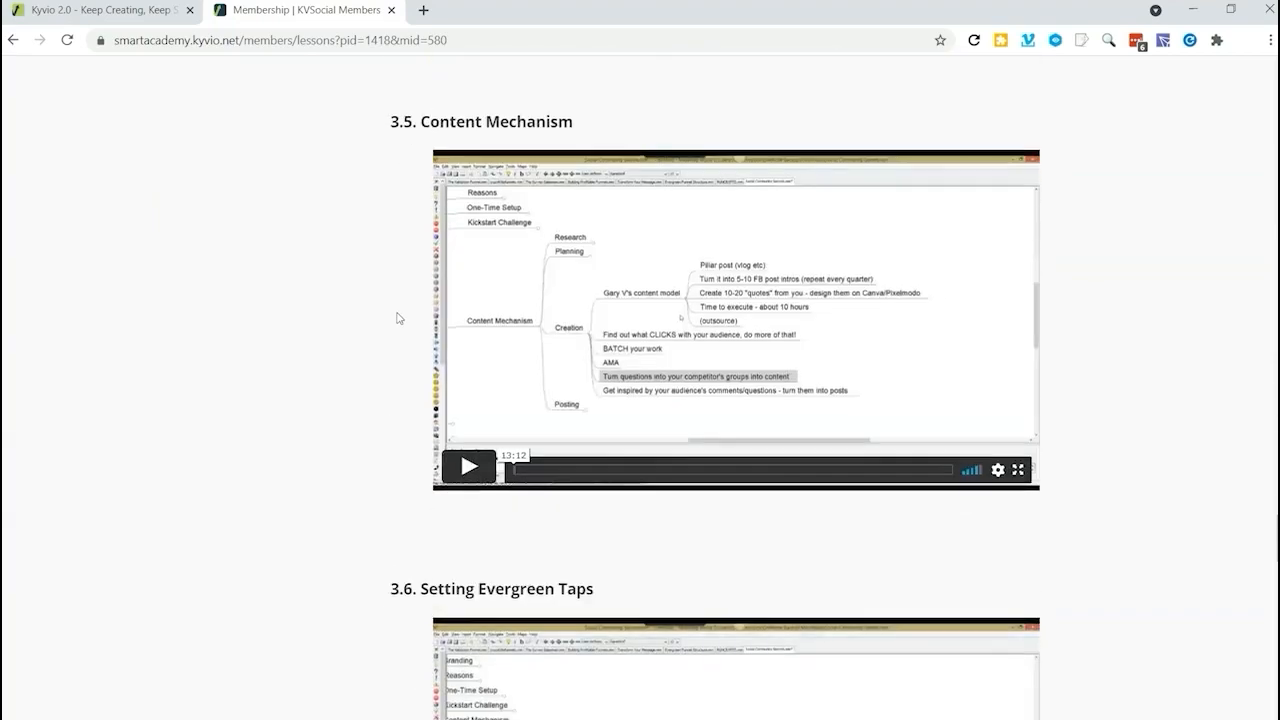
scroll(400, 316, "down", 20)
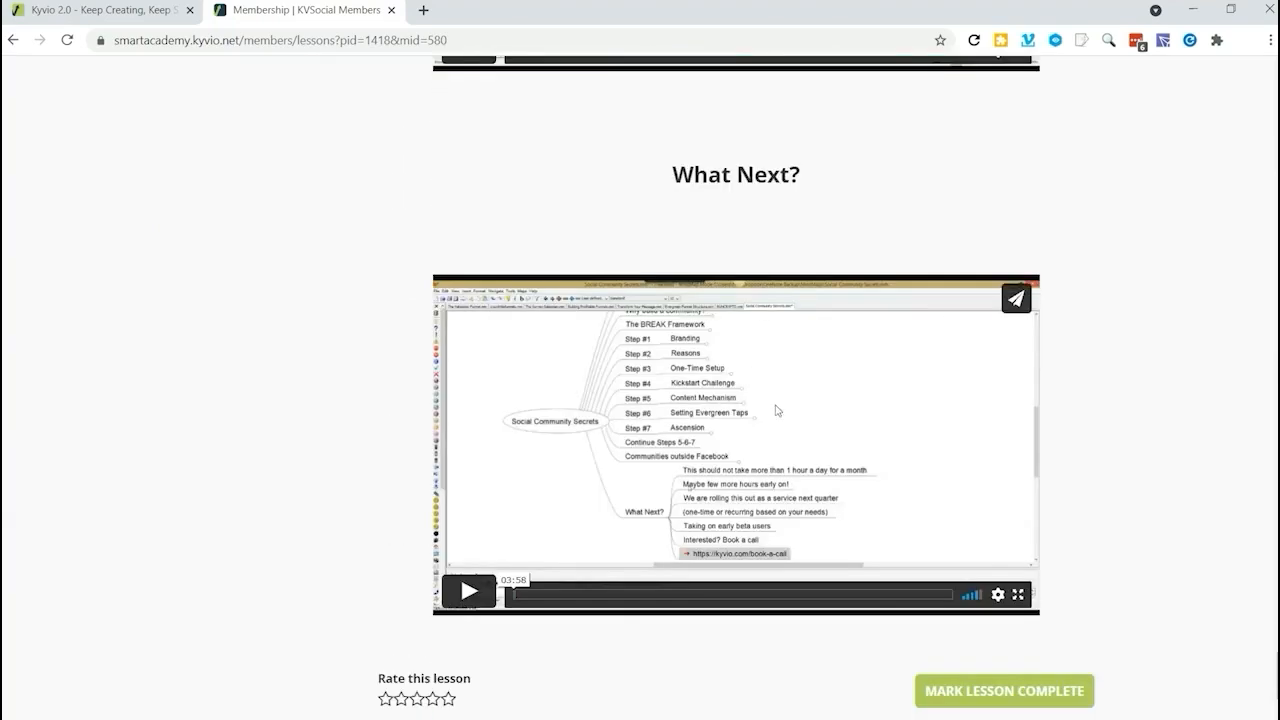
scroll(786, 461, "down", 1)
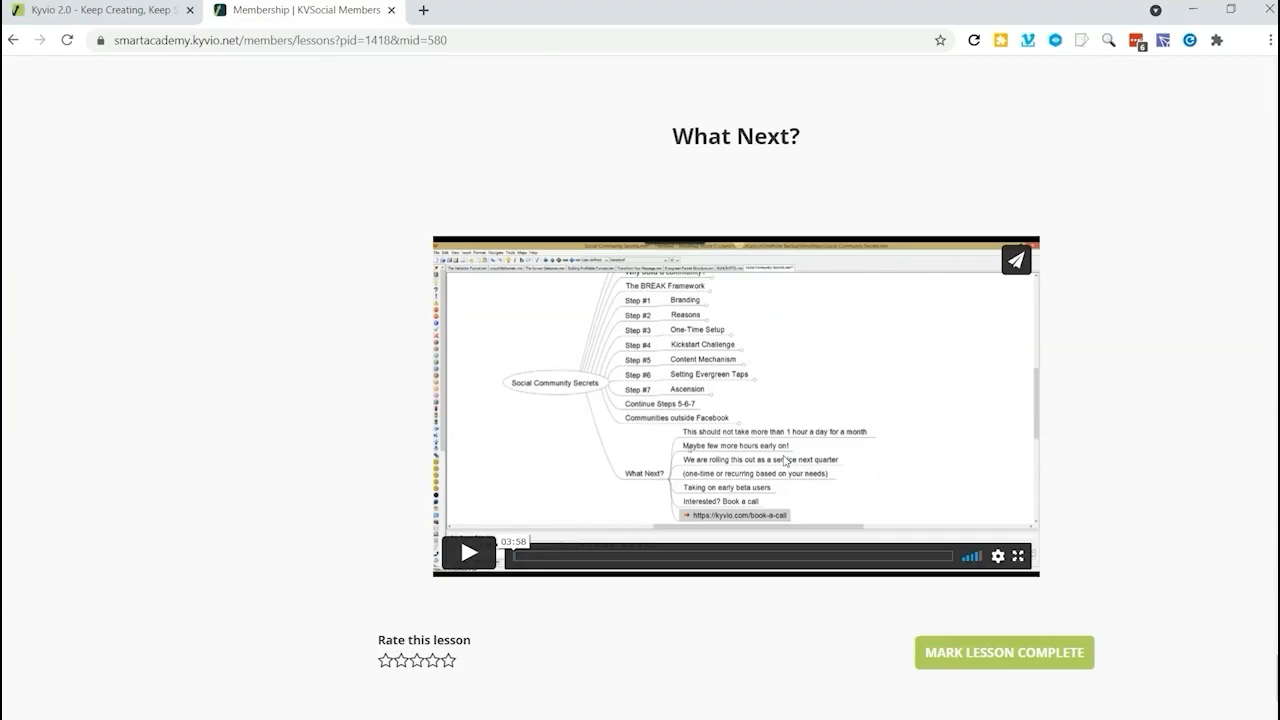
scroll(786, 461, "down", 3)
left_click(448, 562)
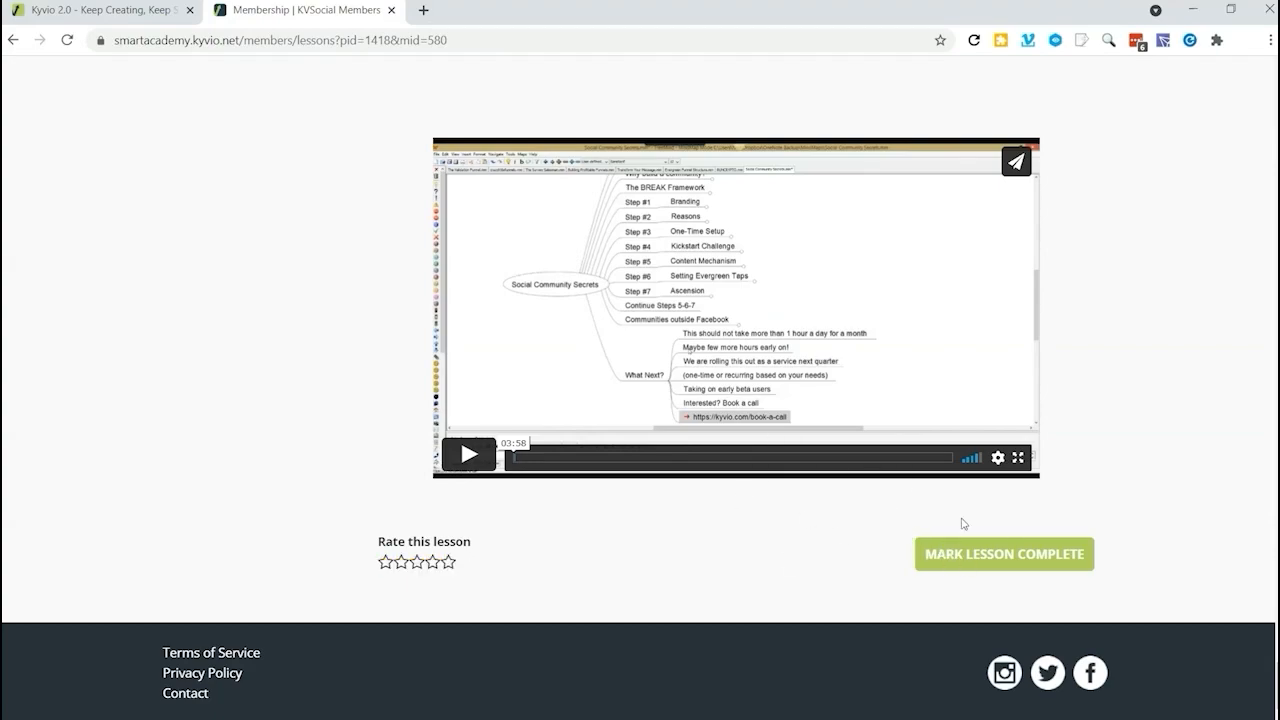
Step: Open the MyFirst1000 5-Day Course lesson in Module 3 - Advanced Courses and review its course description
scroll(882, 516, "up", 20)
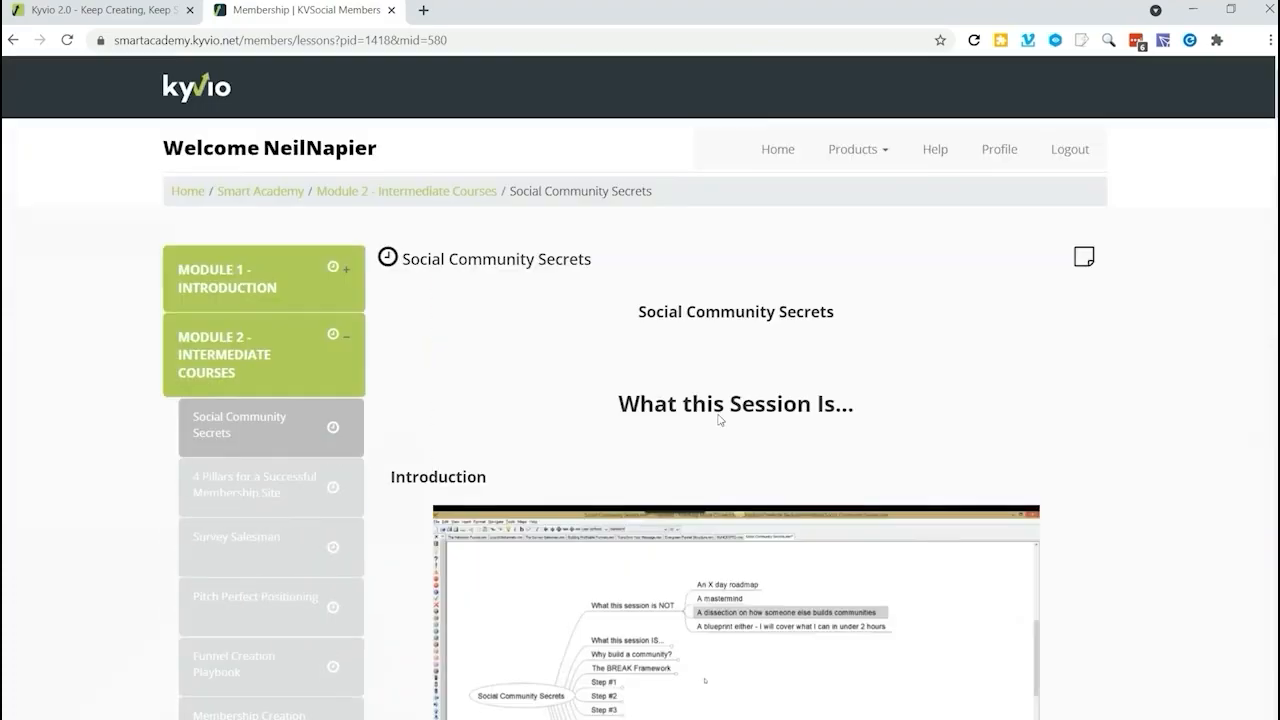
scroll(258, 385, "down", 4)
scroll(258, 385, "down", 8)
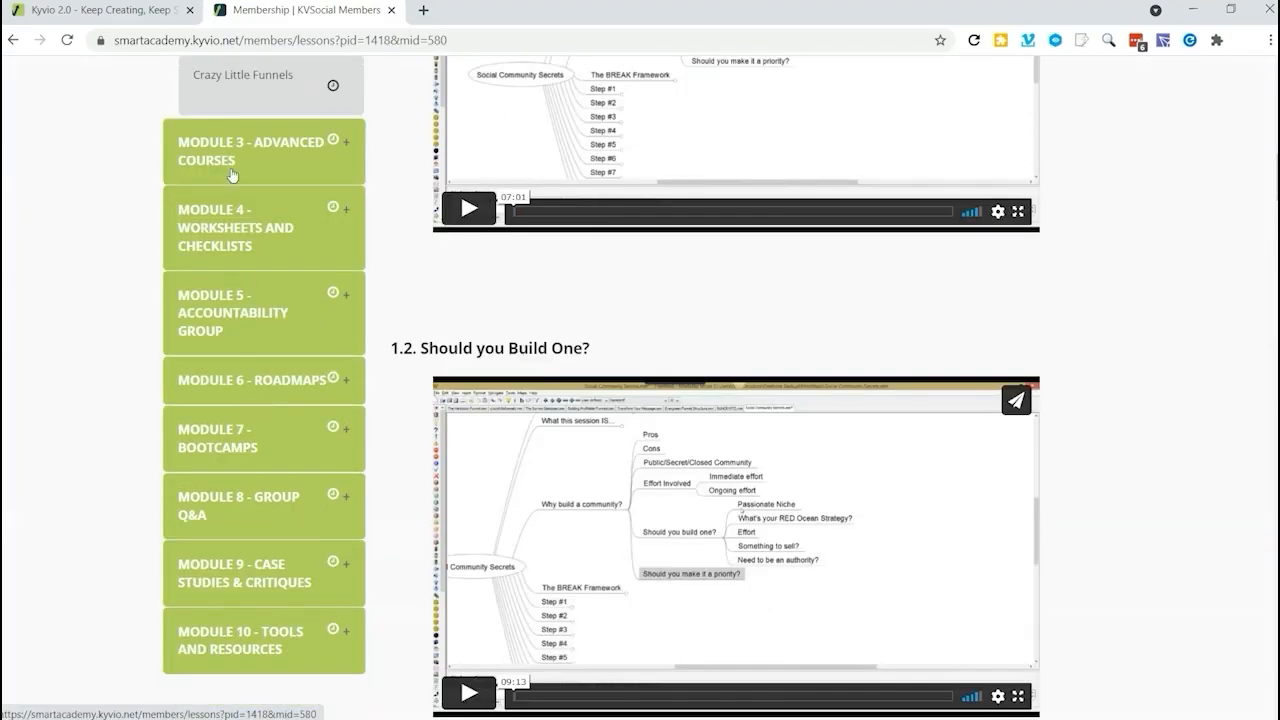
left_click(235, 152)
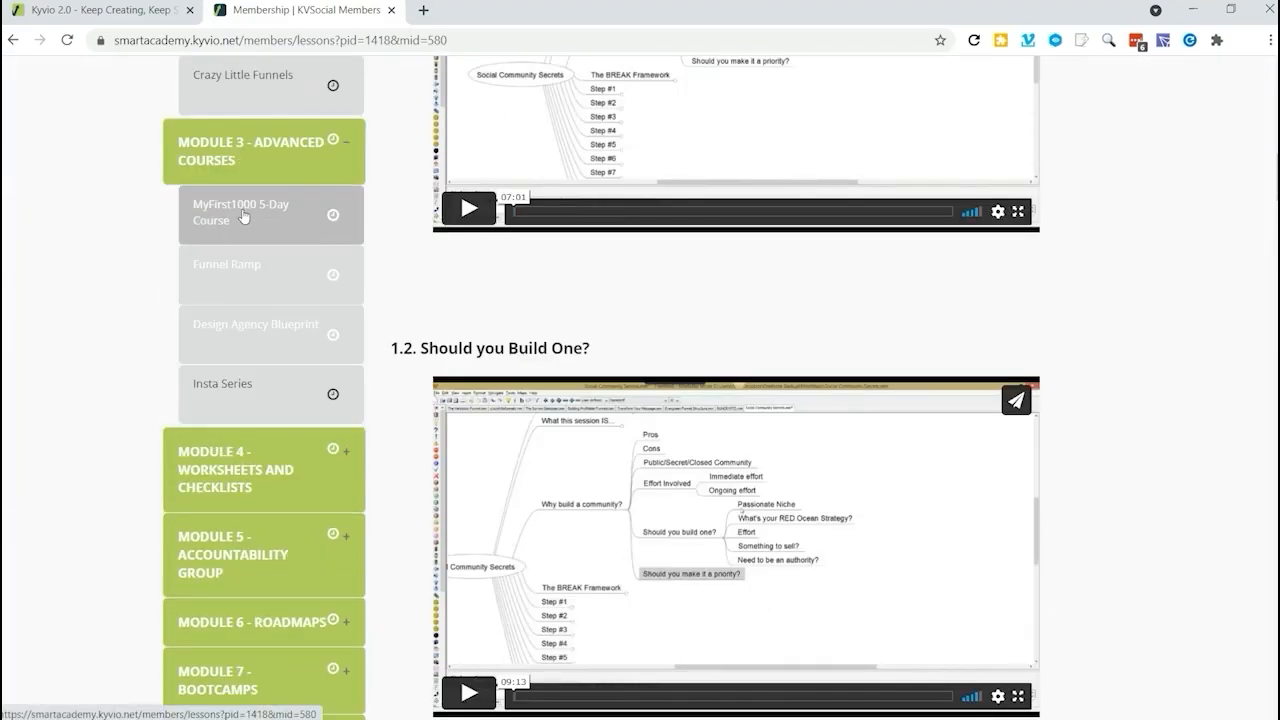
left_click(244, 214)
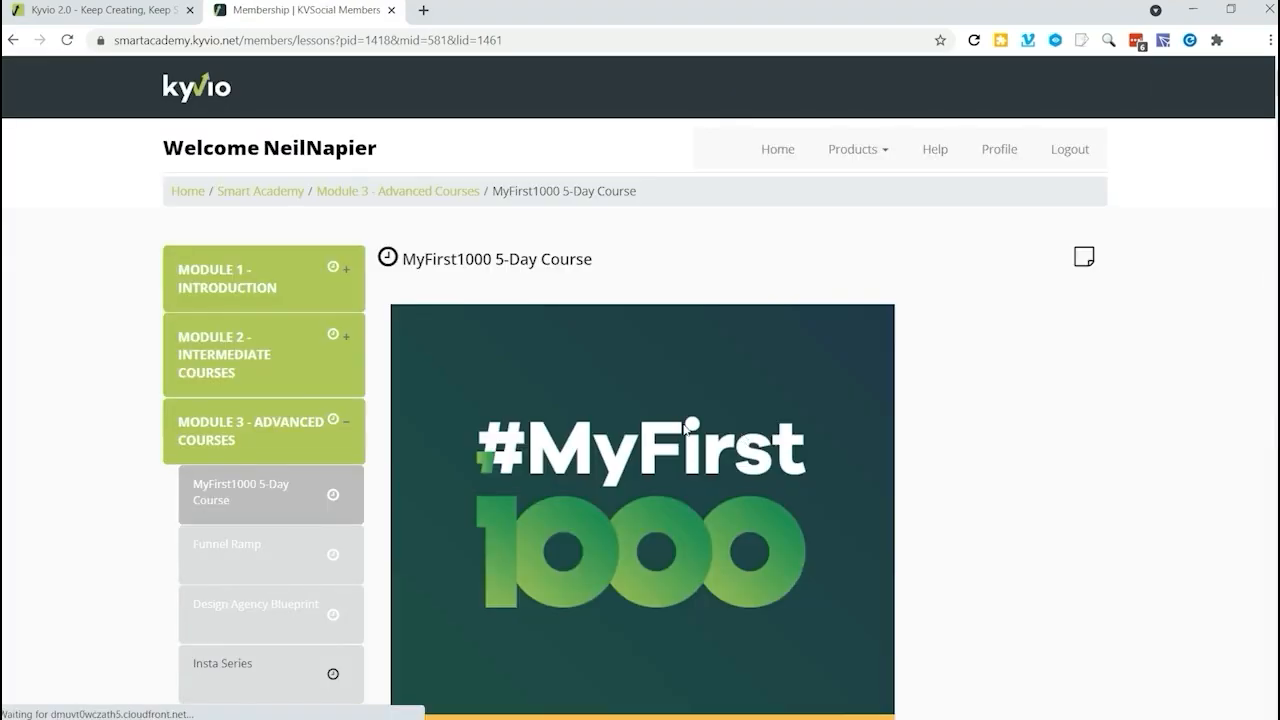
scroll(684, 427, "down", 7)
scroll(686, 451, "up", 5)
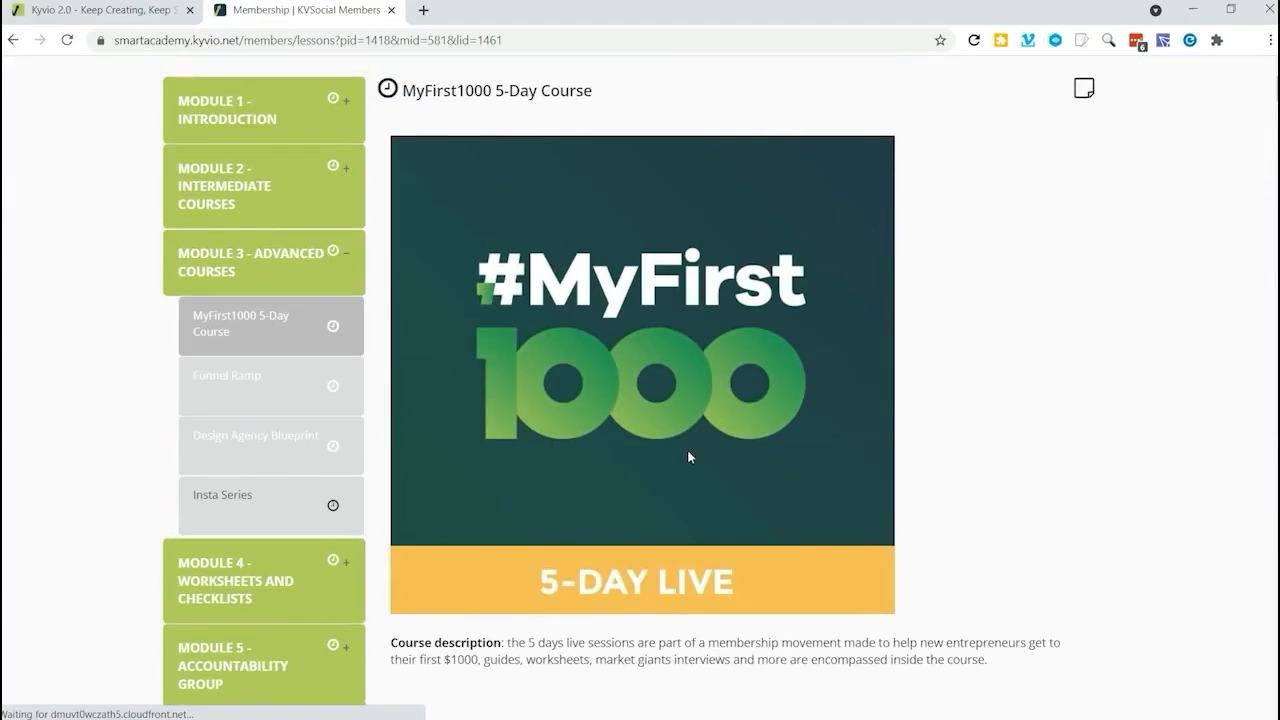
scroll(704, 451, "down", 1)
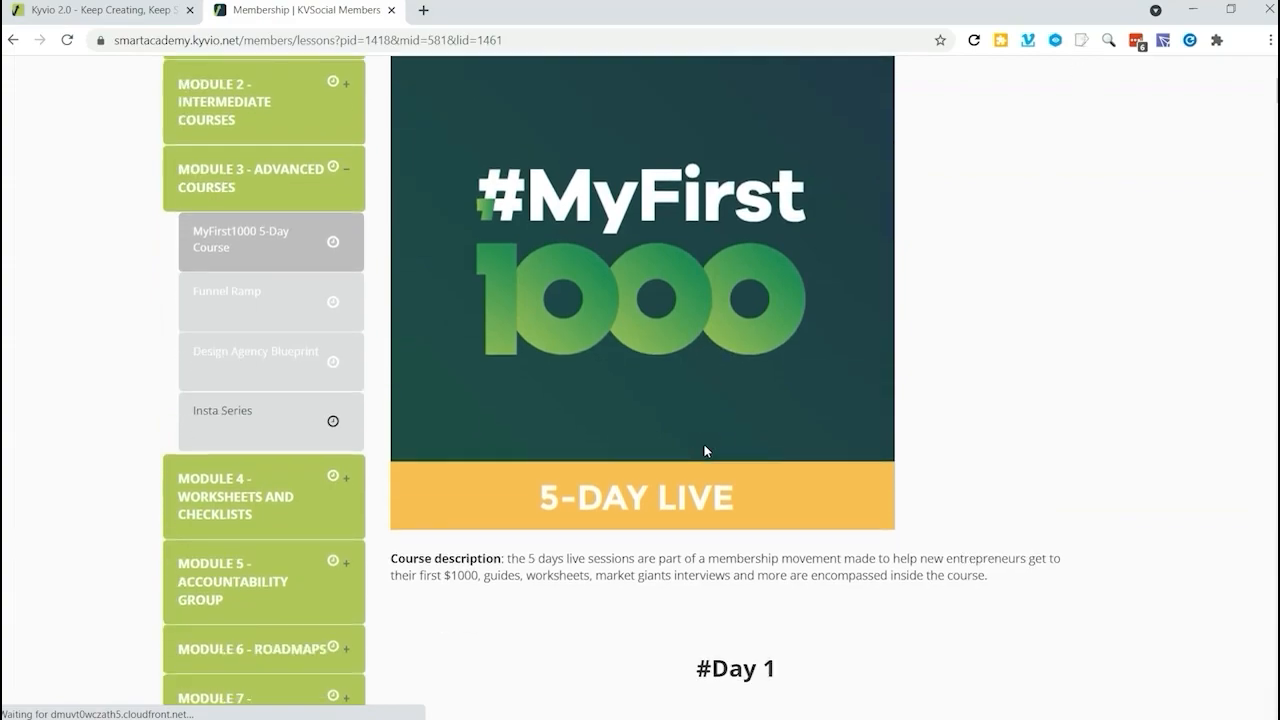
Step: Switch to the Kyvio Smart Products overview and start a new product of the Membership Product type
left_click(80, 11)
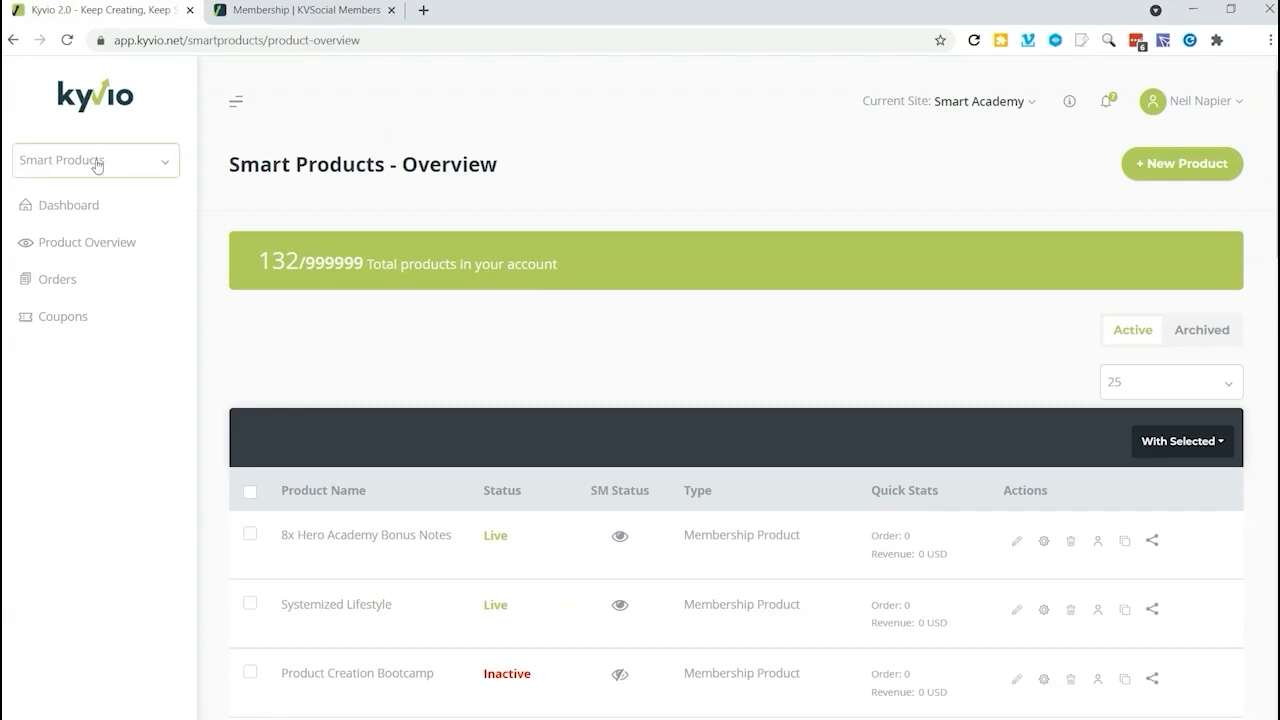
left_click(1193, 171)
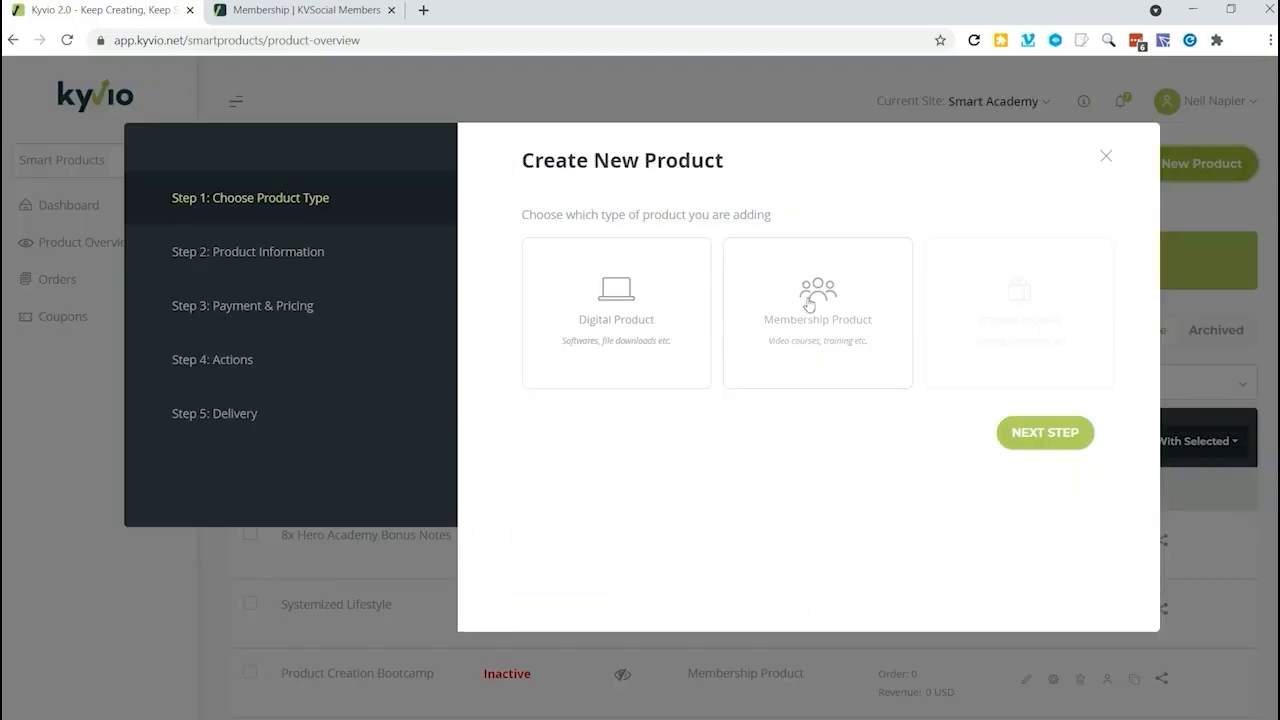
left_click(793, 283)
left_click(1043, 430)
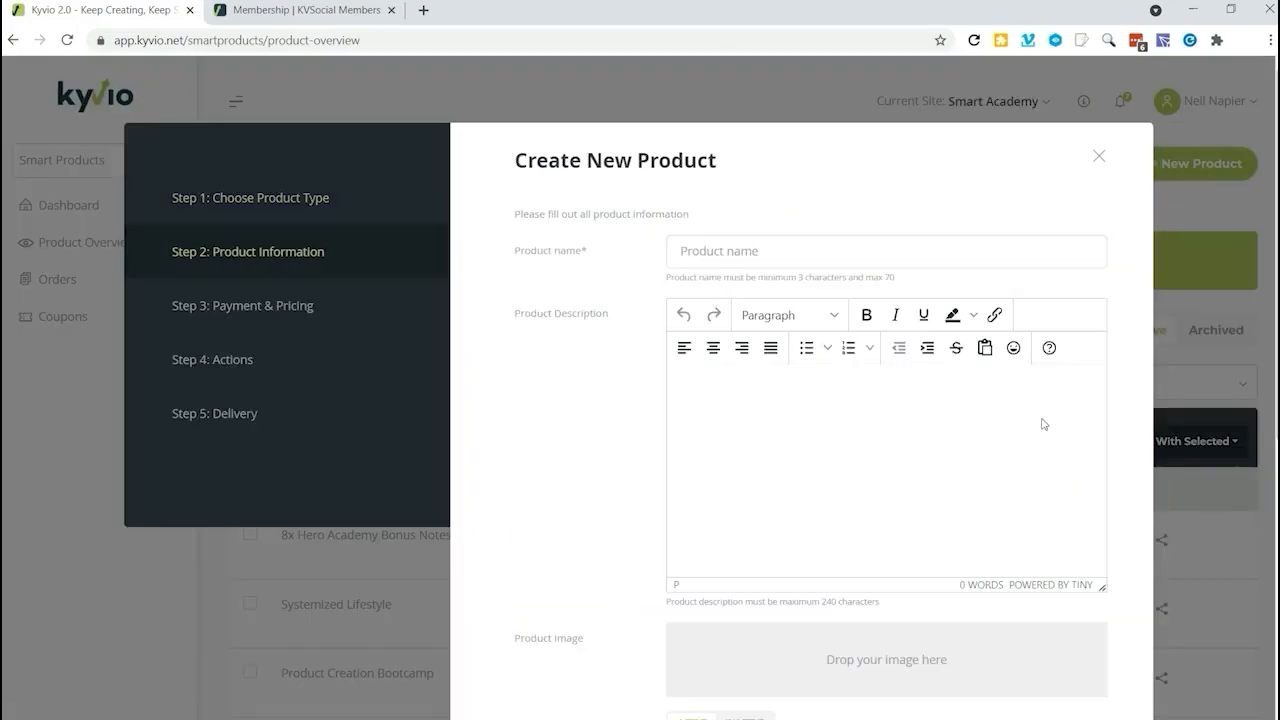
Step: Name the product "Influencer Marketing" and enter the description "This a training on being an influencer in marketings"
left_click(796, 252)
type("Influencer Marketi")
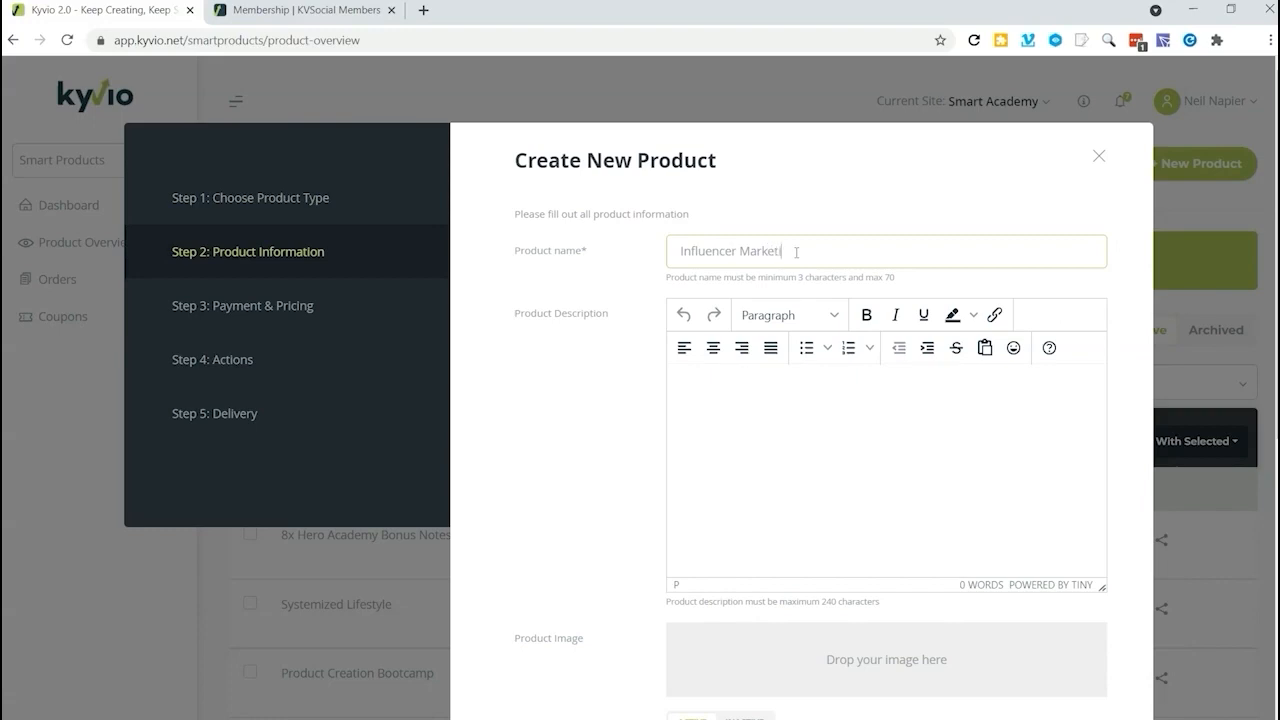
type("ng")
type("This")
type(" a traini")
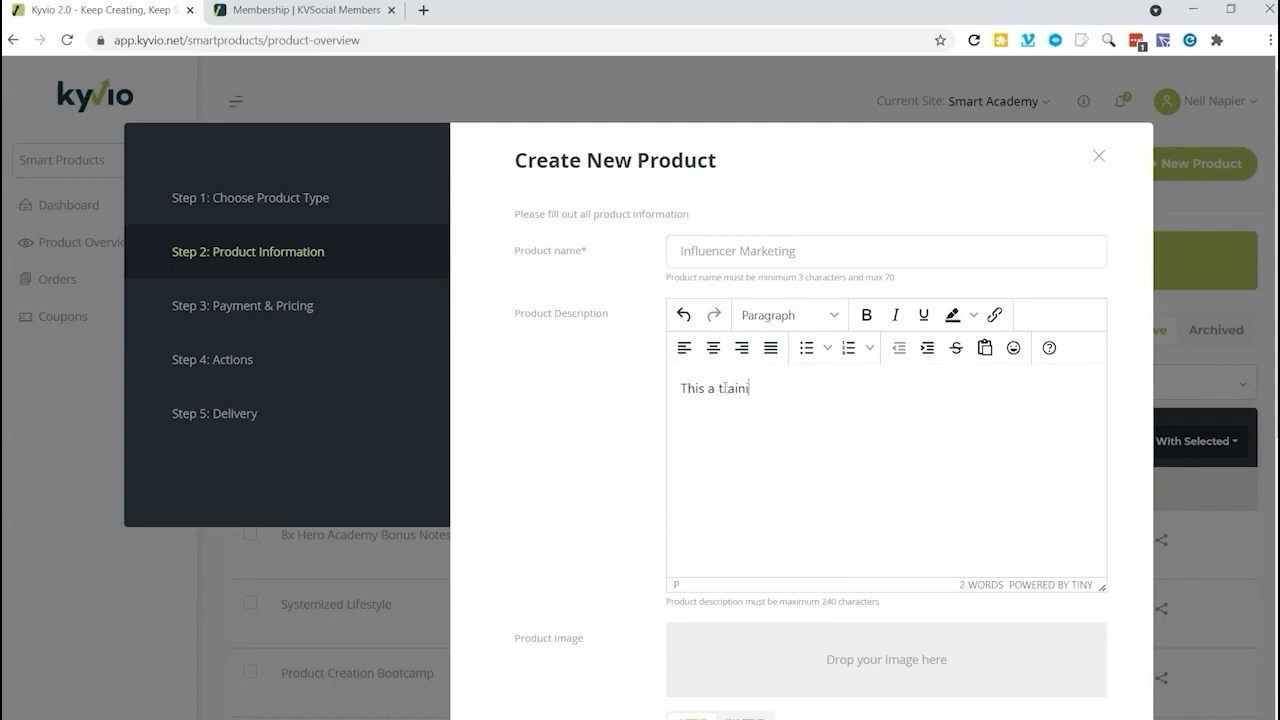
type("g")
key("BackSpace")
type("ng on being an influencer")
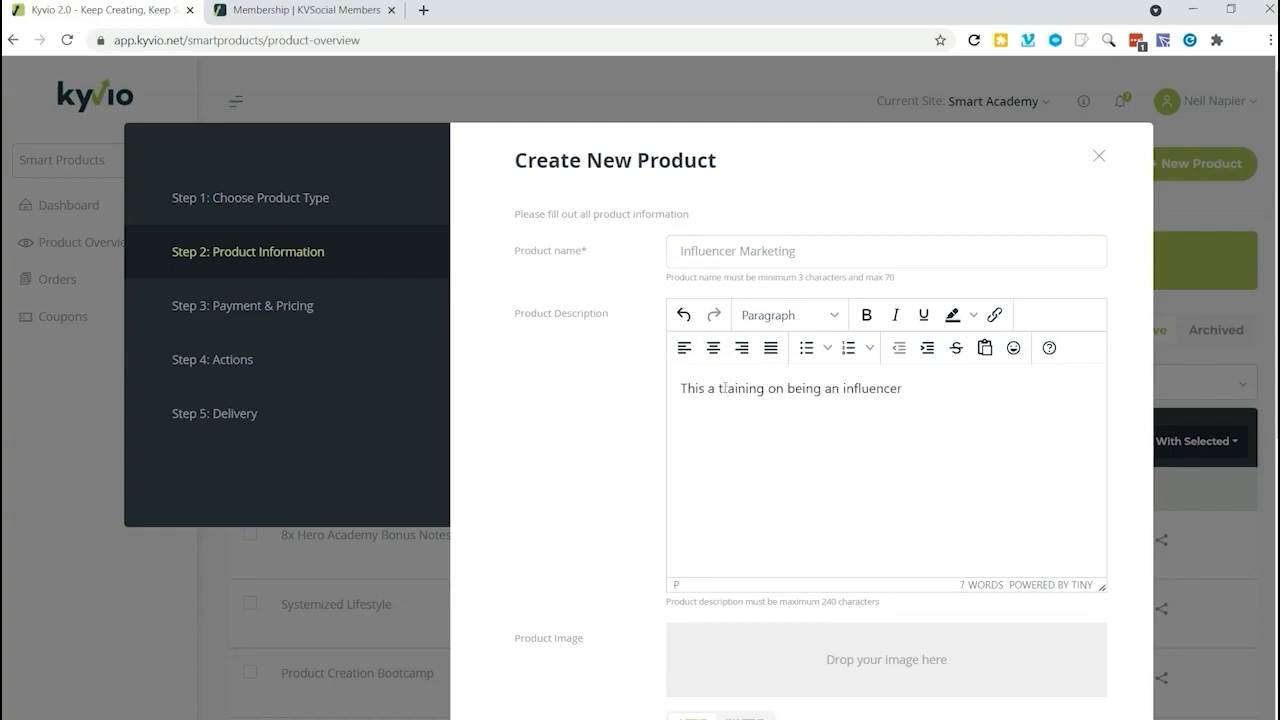
type(" in marketings")
Step: Upload ims_bundle.png as the product image, cropped slightly inward on both sides
scroll(724, 388, "down", 3)
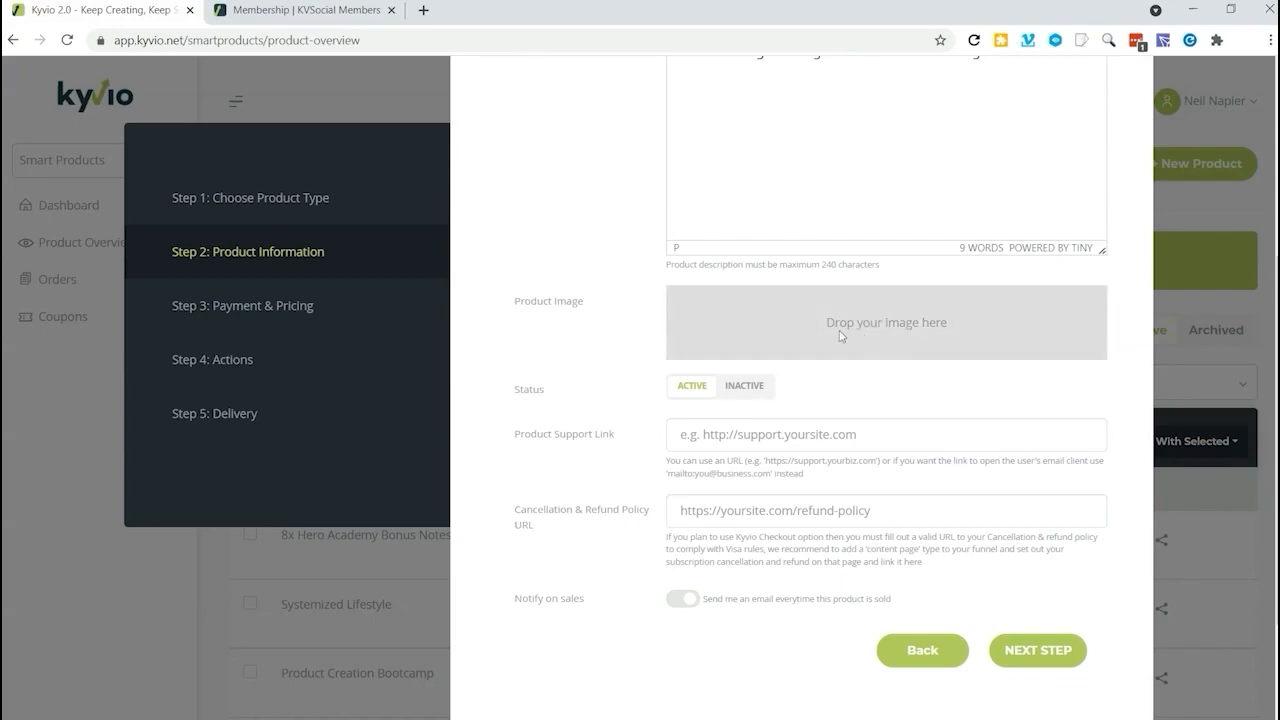
left_click(1060, 330)
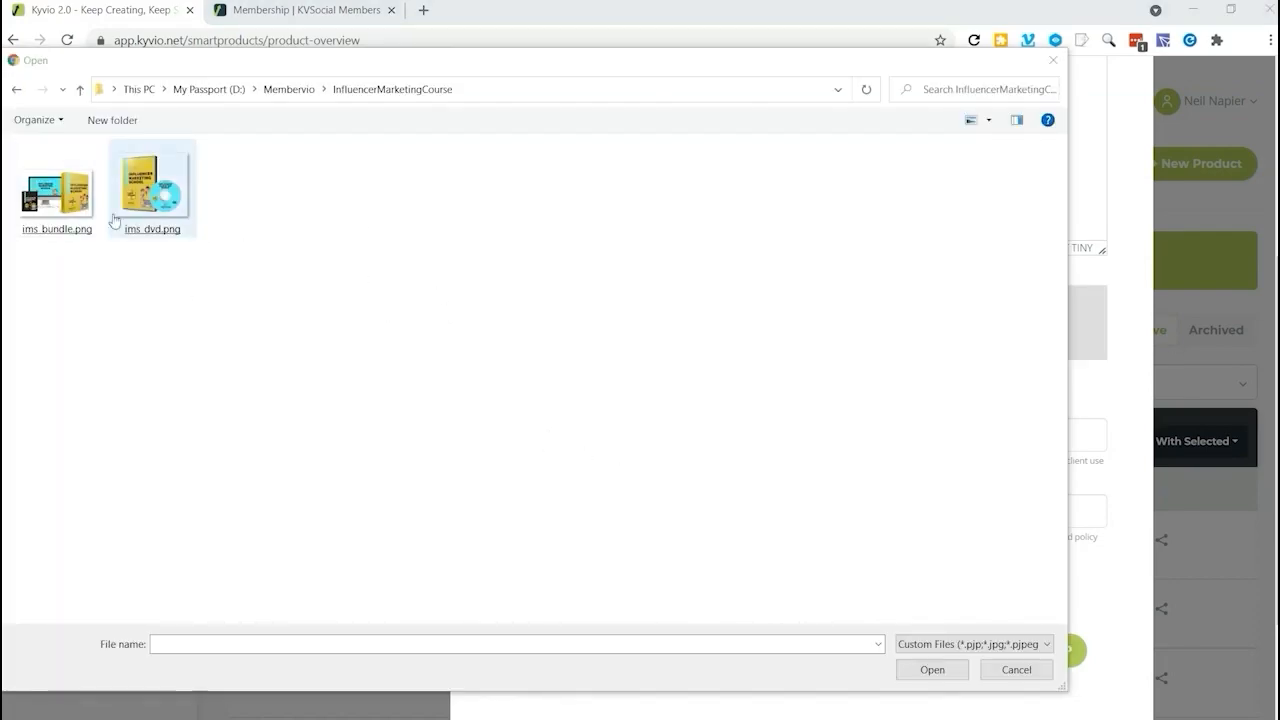
double_click(57, 190)
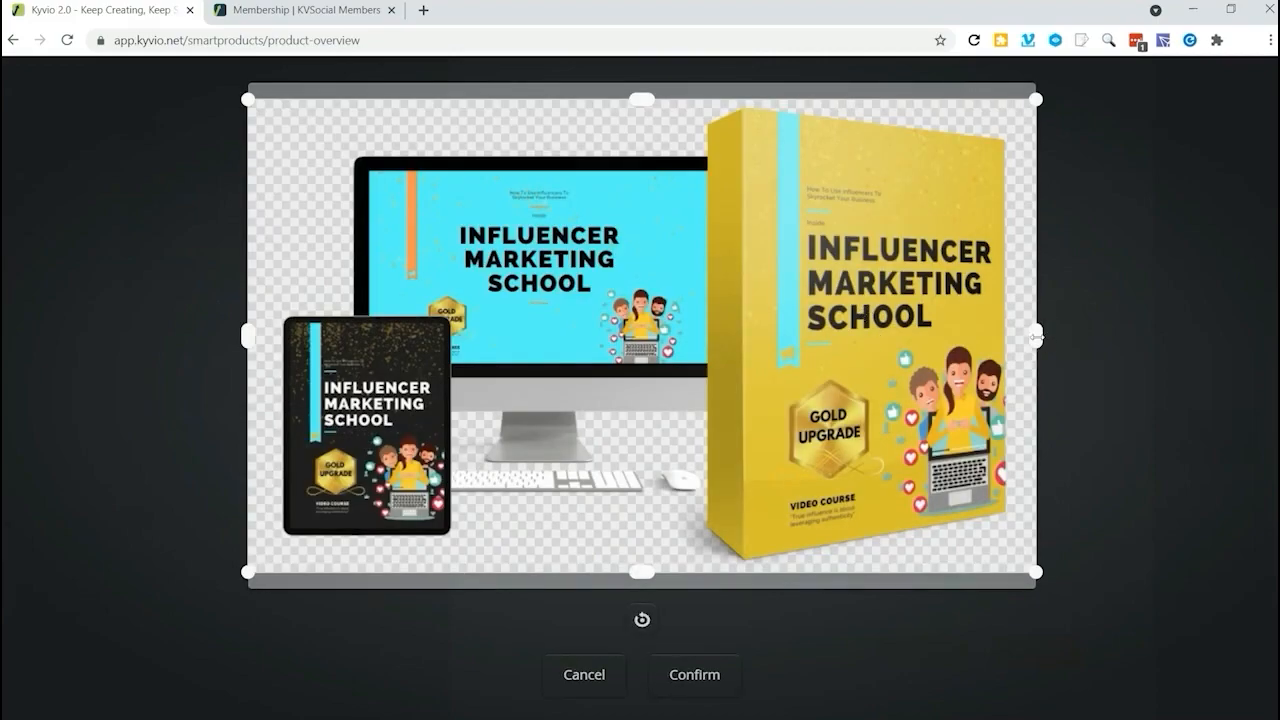
left_click_drag(1036, 337, 1022, 337)
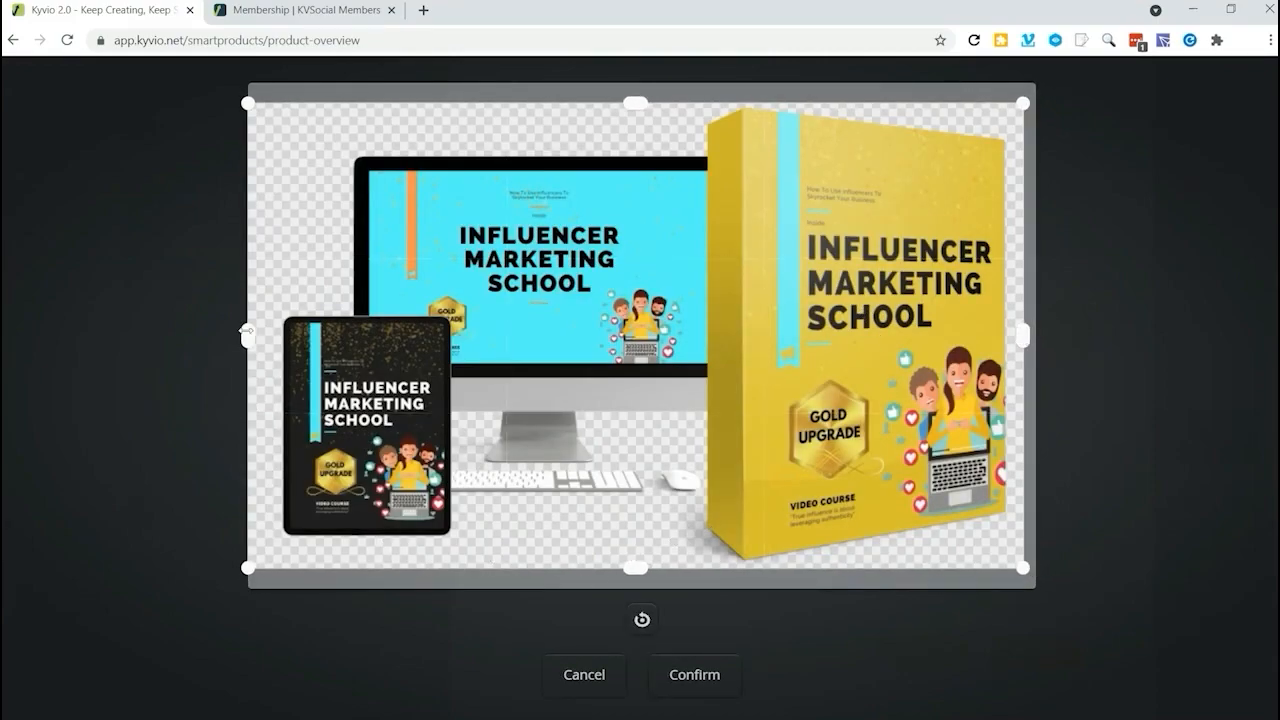
left_click_drag(248, 337, 260, 337)
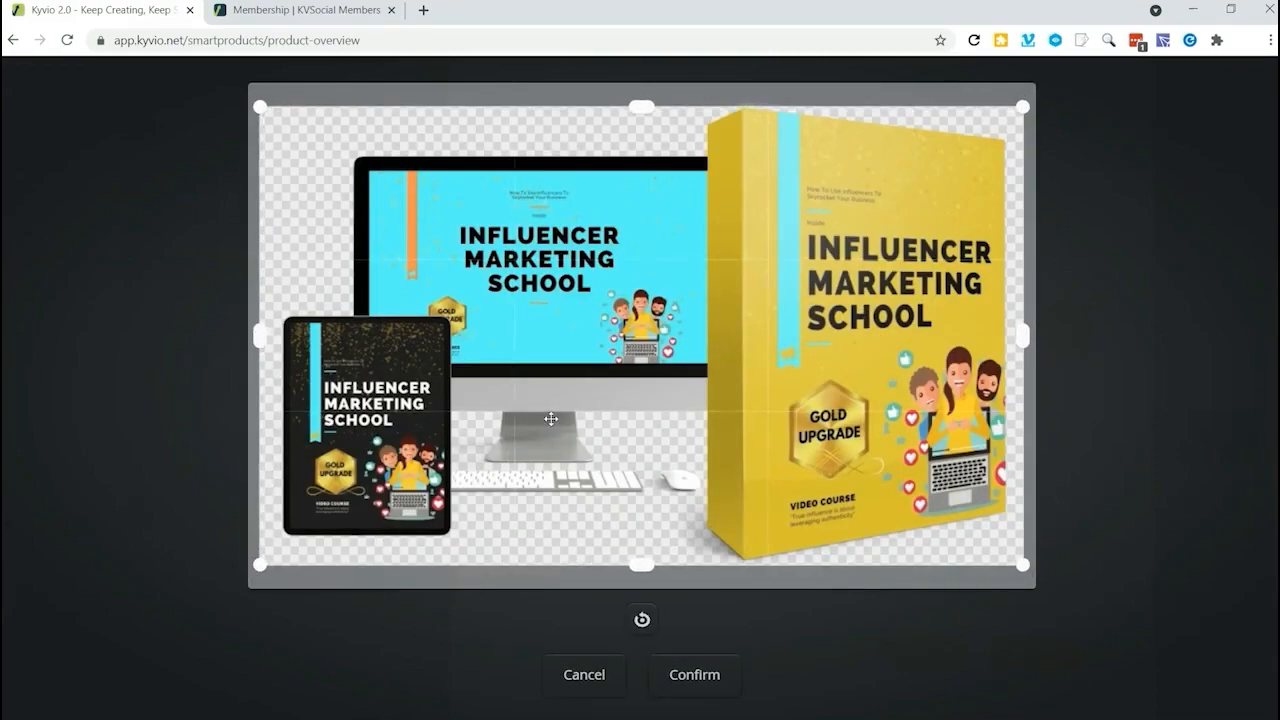
left_click(709, 677)
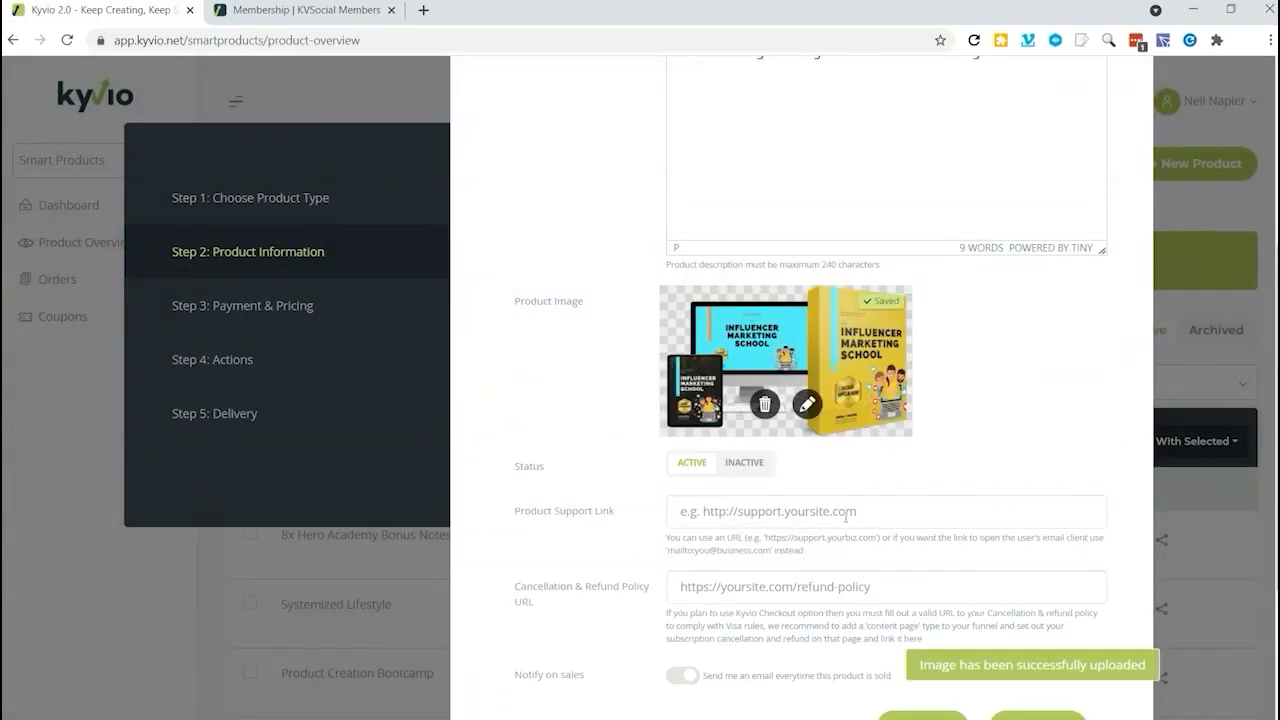
scroll(827, 578, "down", 3)
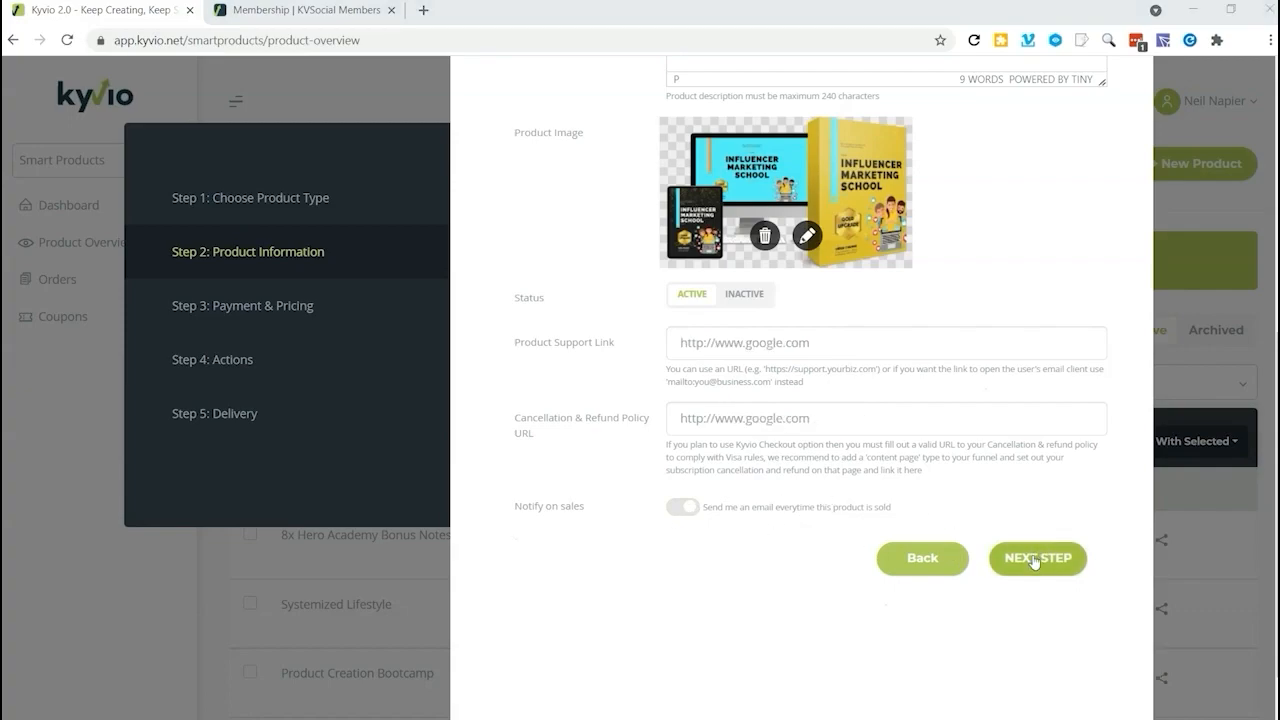
left_click(1035, 562)
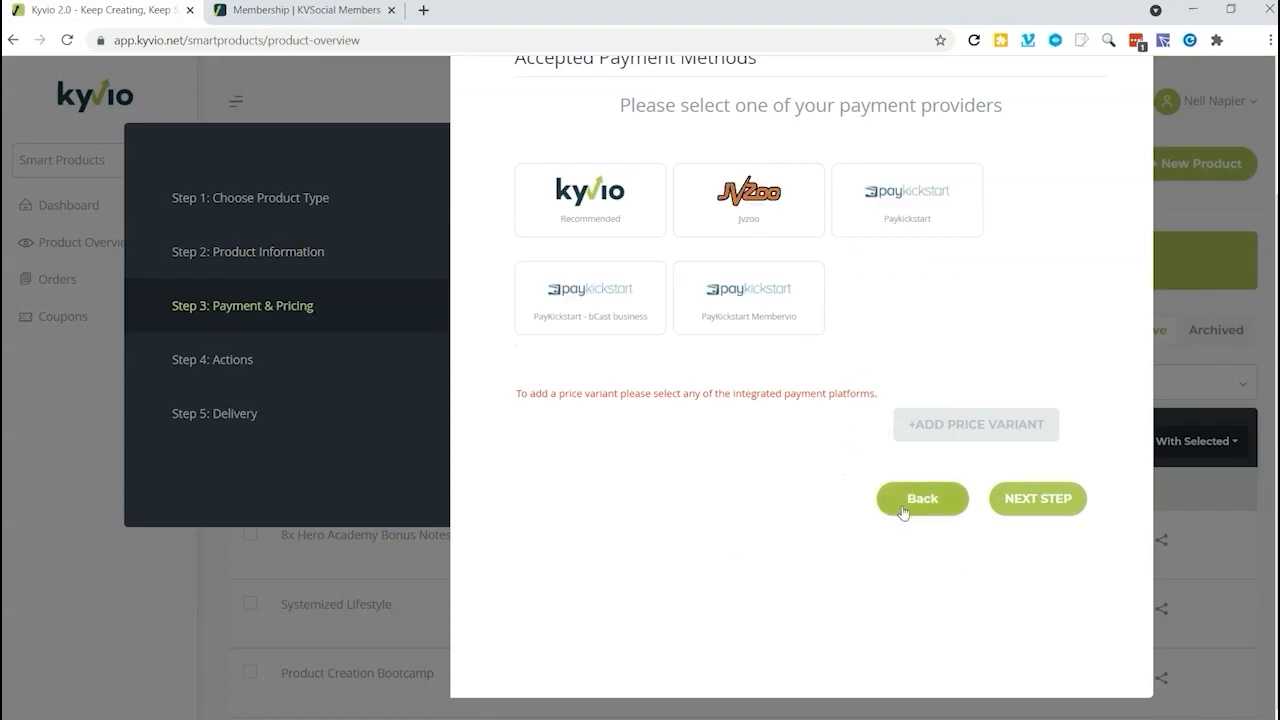
Step: Choose Kyvio as the payment provider, set the Free option to Yes, and add a price variant
scroll(950, 440, "up", 2)
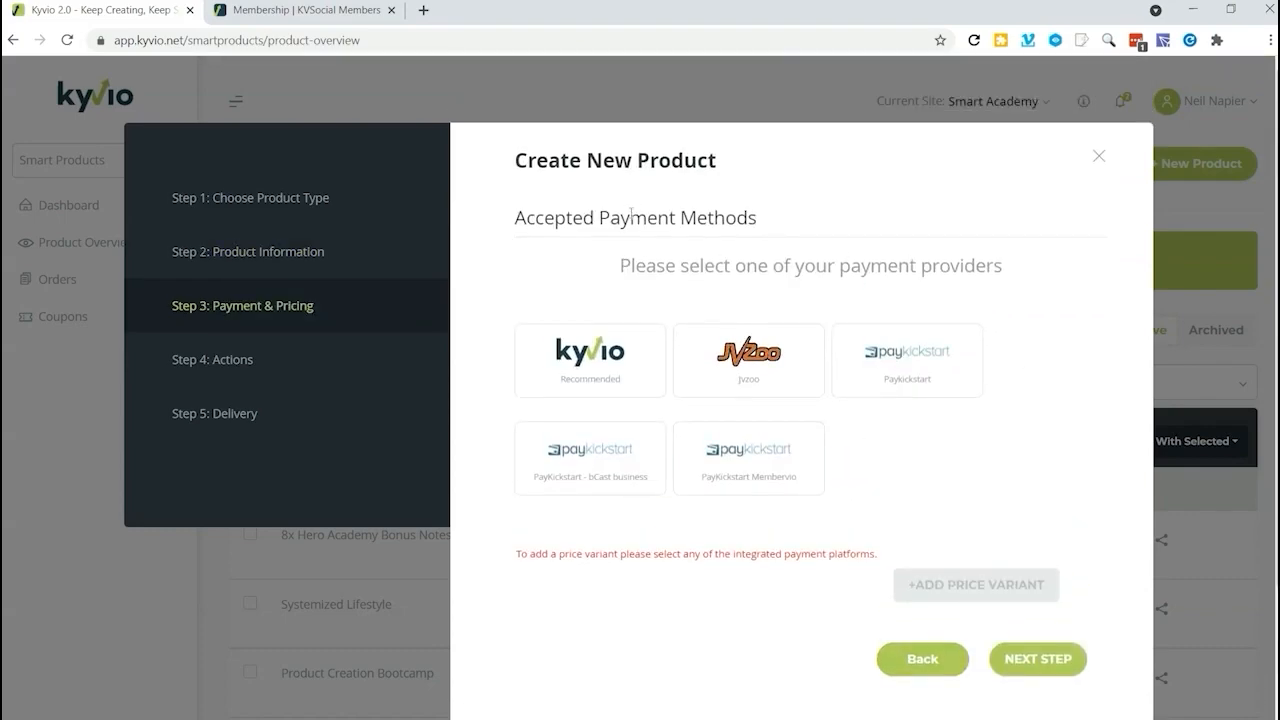
left_click(643, 330)
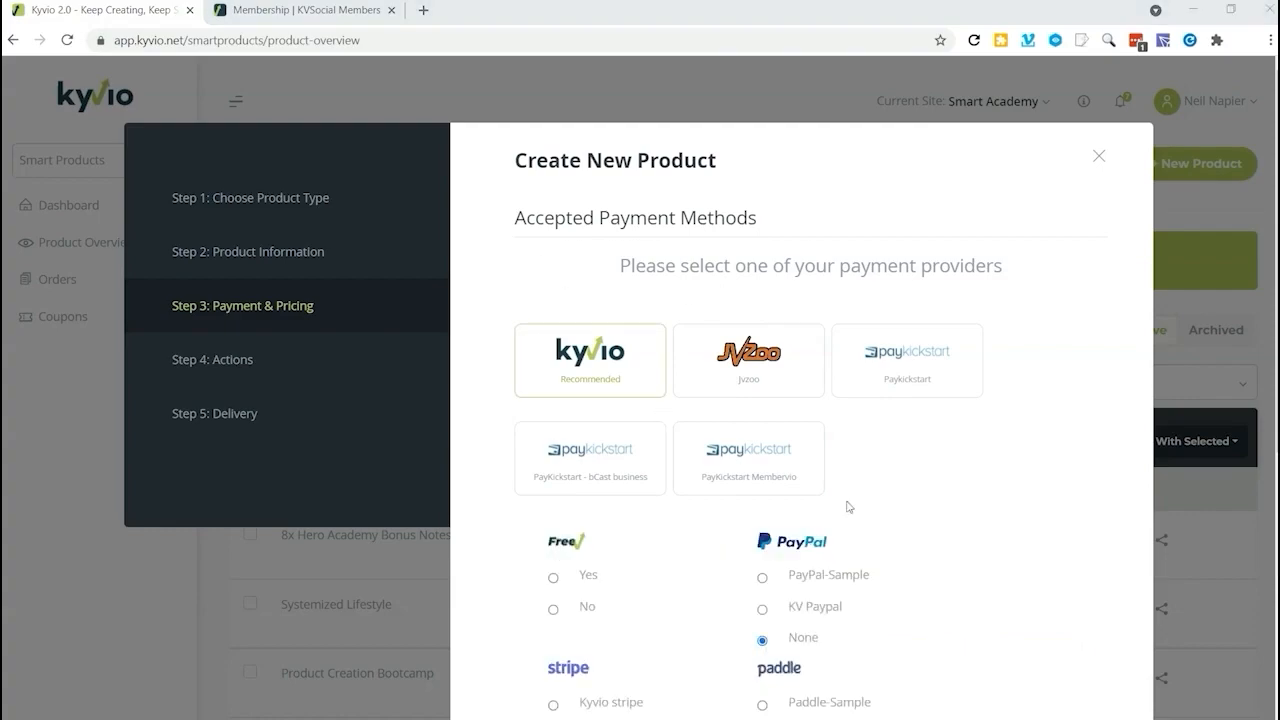
scroll(743, 459, "down", 2)
scroll(743, 459, "down", 1)
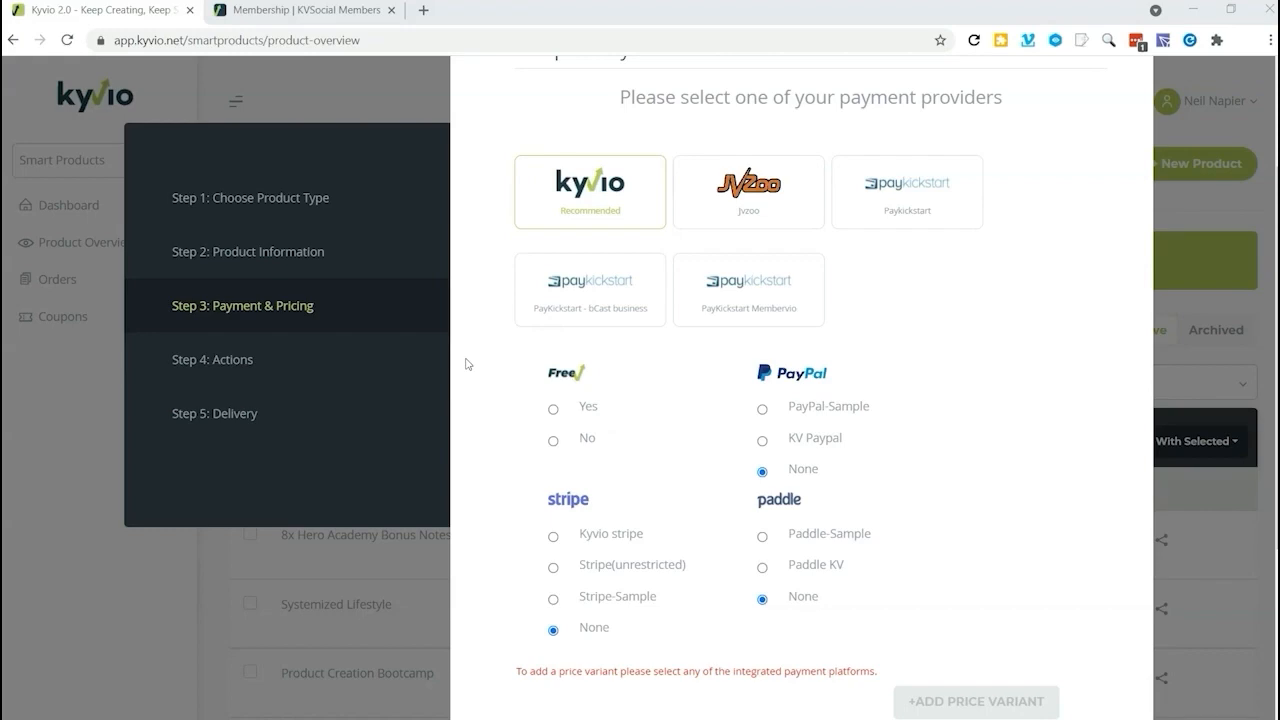
left_click(553, 409)
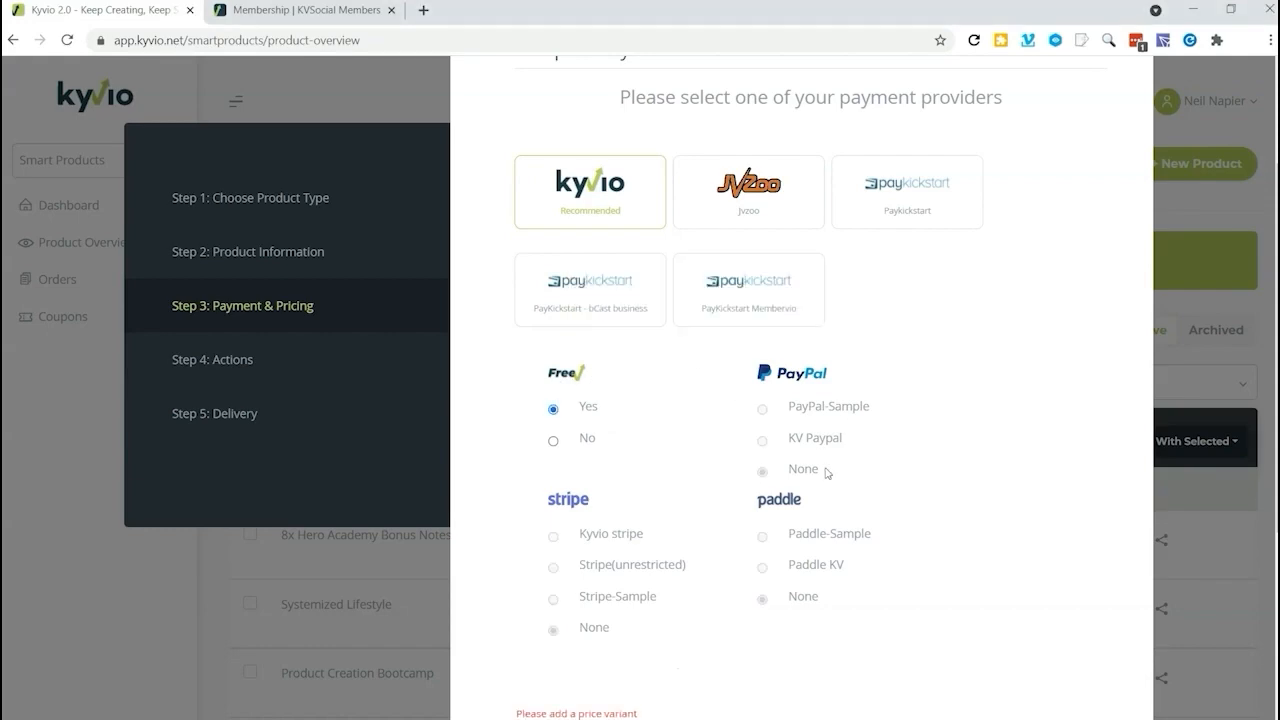
scroll(986, 543, "down", 2)
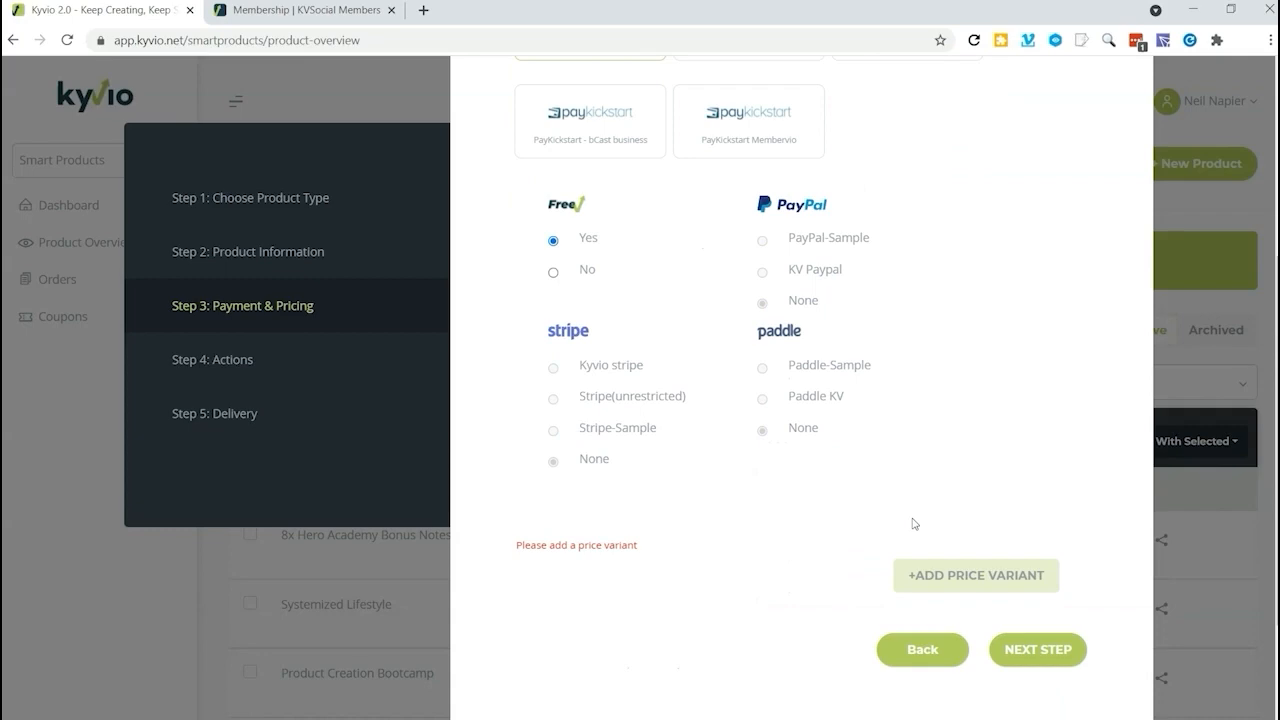
left_click(981, 575)
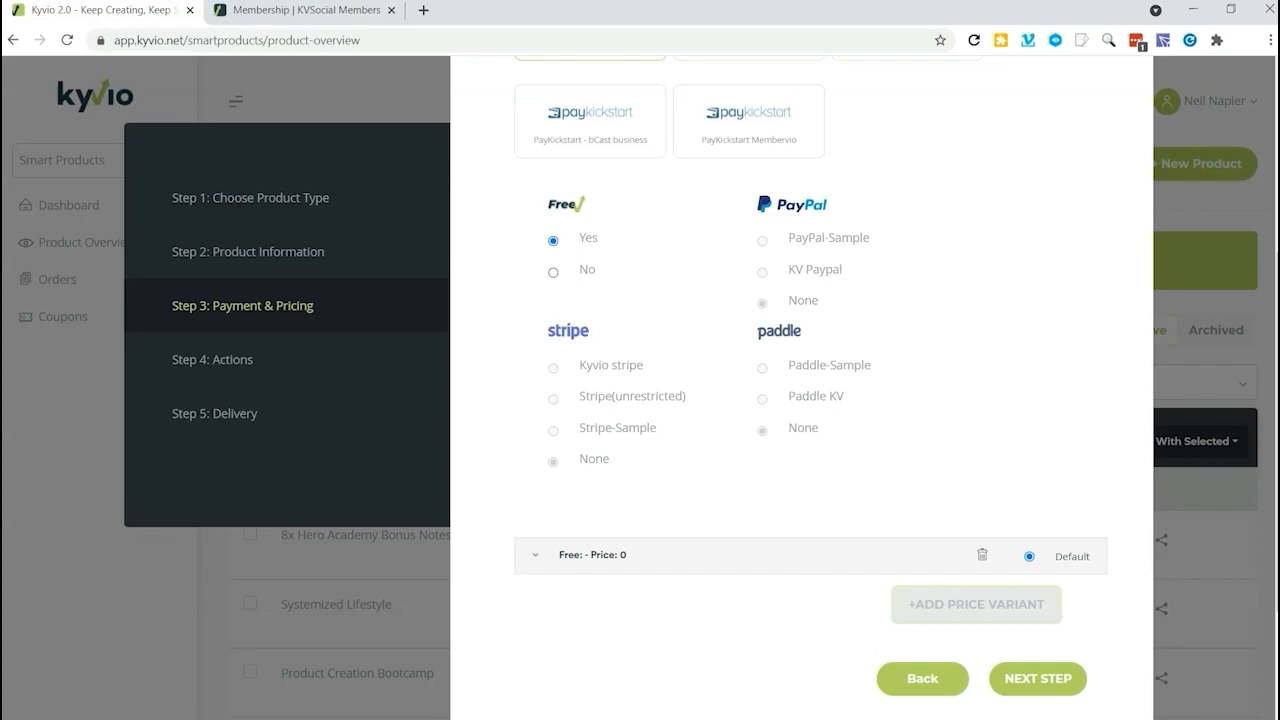
Step: Name the price variant "Free" and enter "No charge" as its description
left_click(1035, 679)
scroll(812, 616, "down", 2)
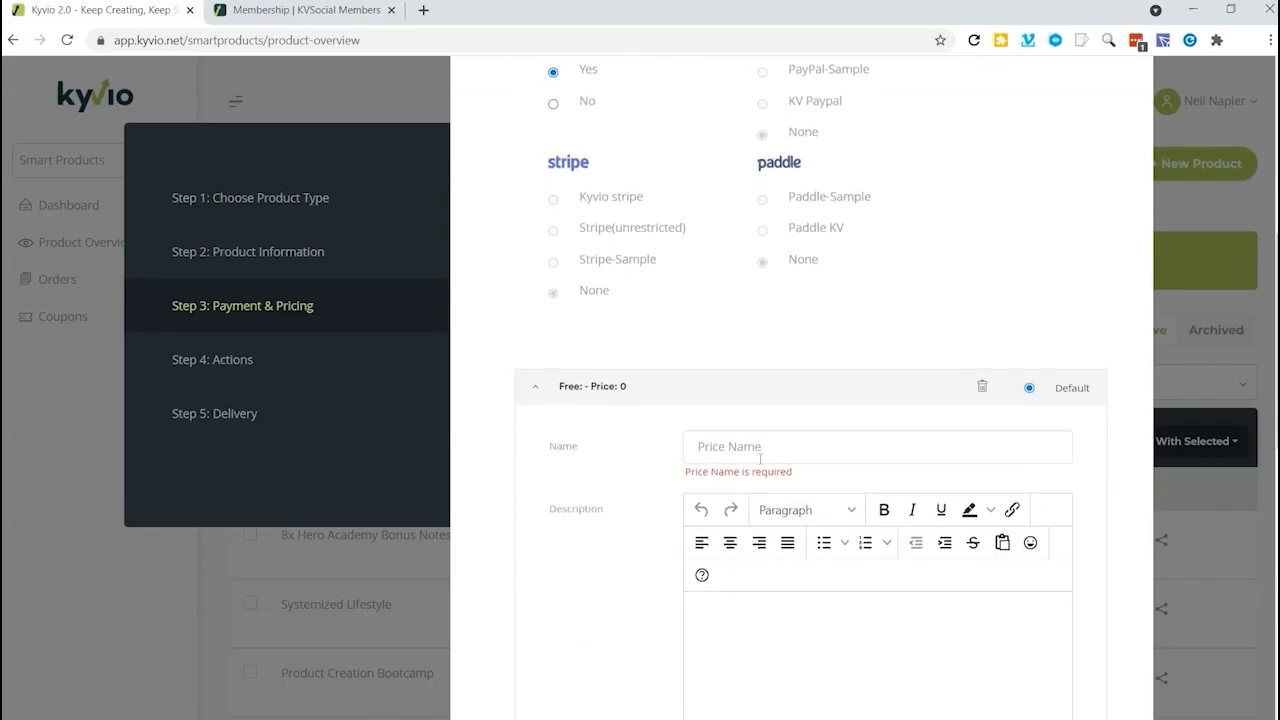
type("Free")
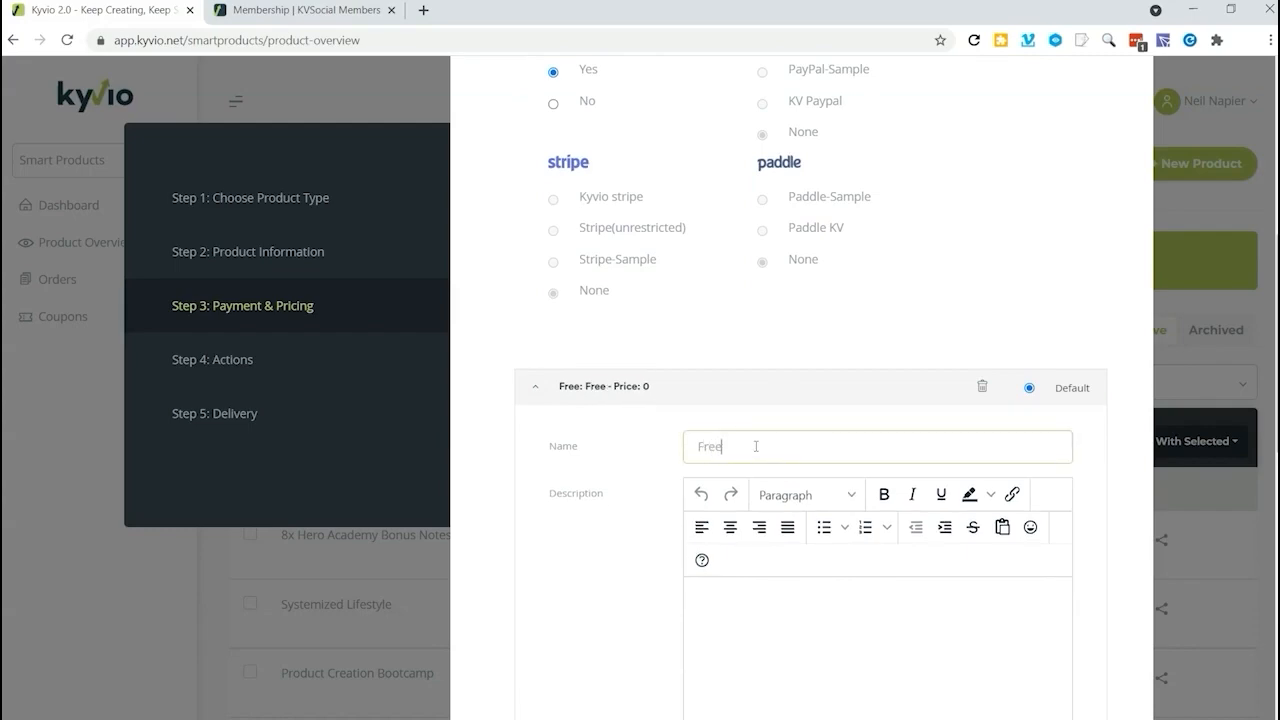
left_click(768, 589)
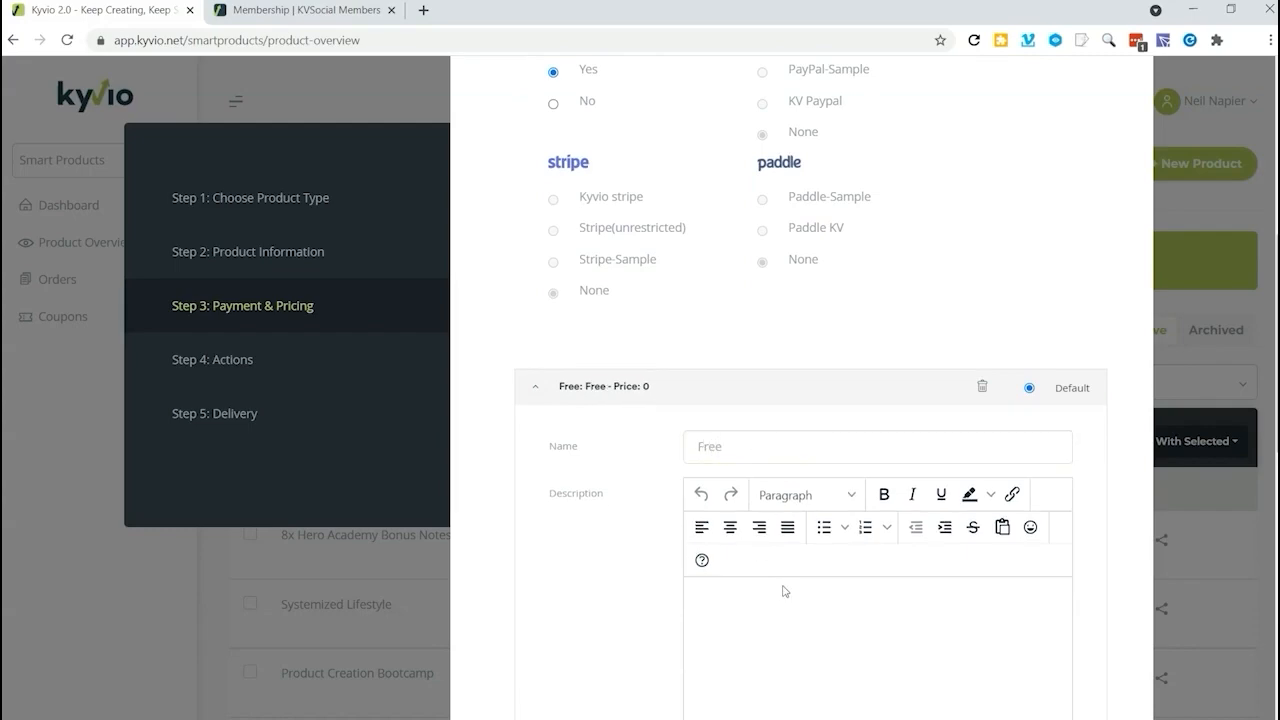
type("No charge")
Step: Set the price variant's thank you page to the enabled ThankYou page and continue to the Actions step
scroll(783, 585, "down", 1)
scroll(783, 585, "down", 5)
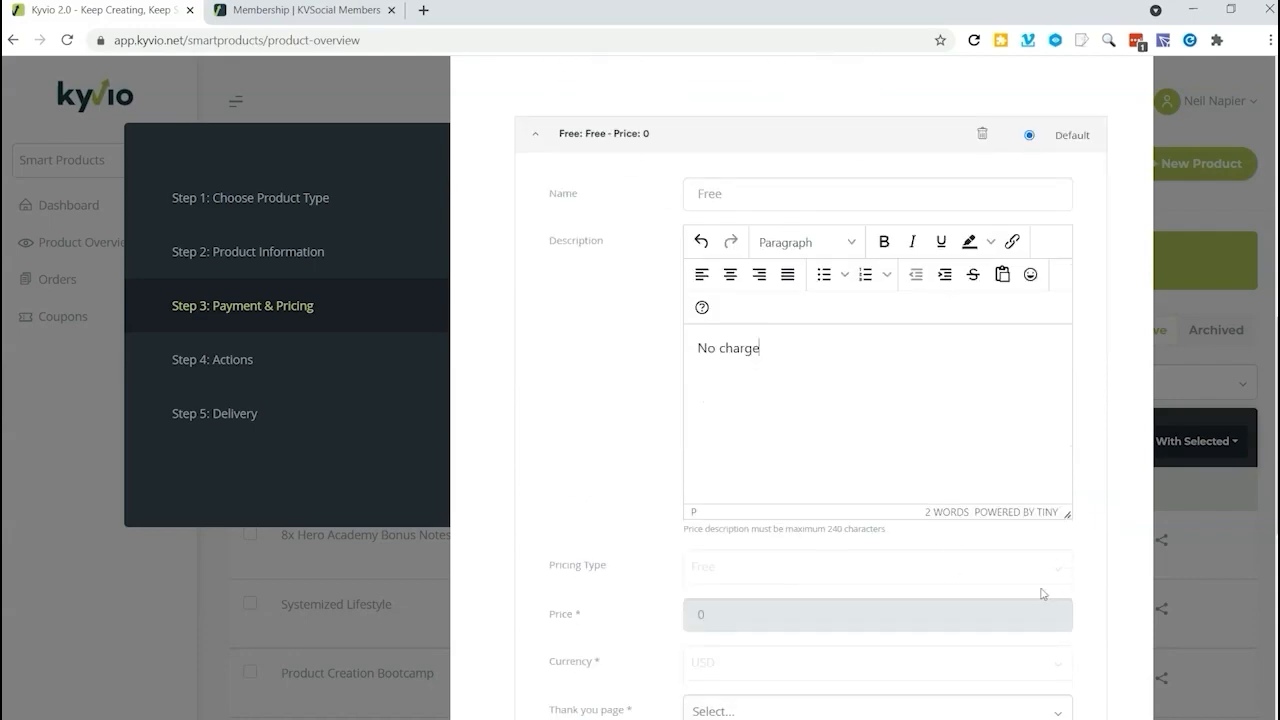
left_click(779, 459)
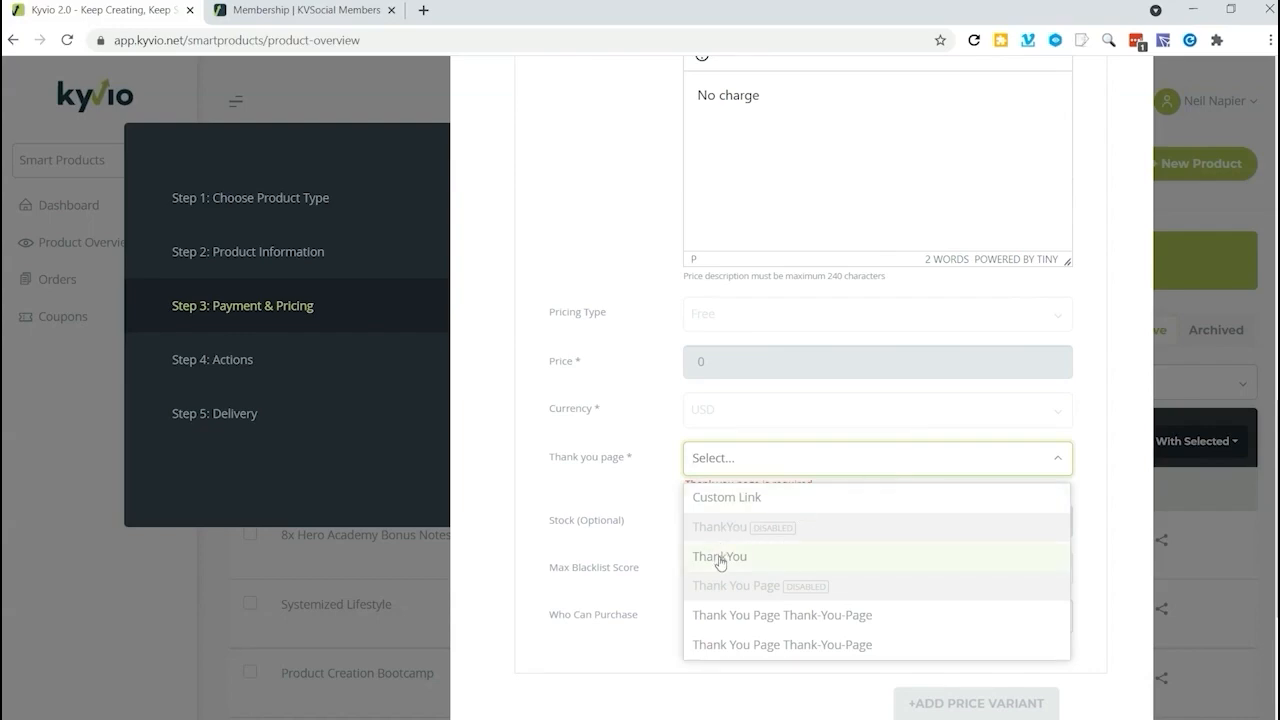
left_click(720, 558)
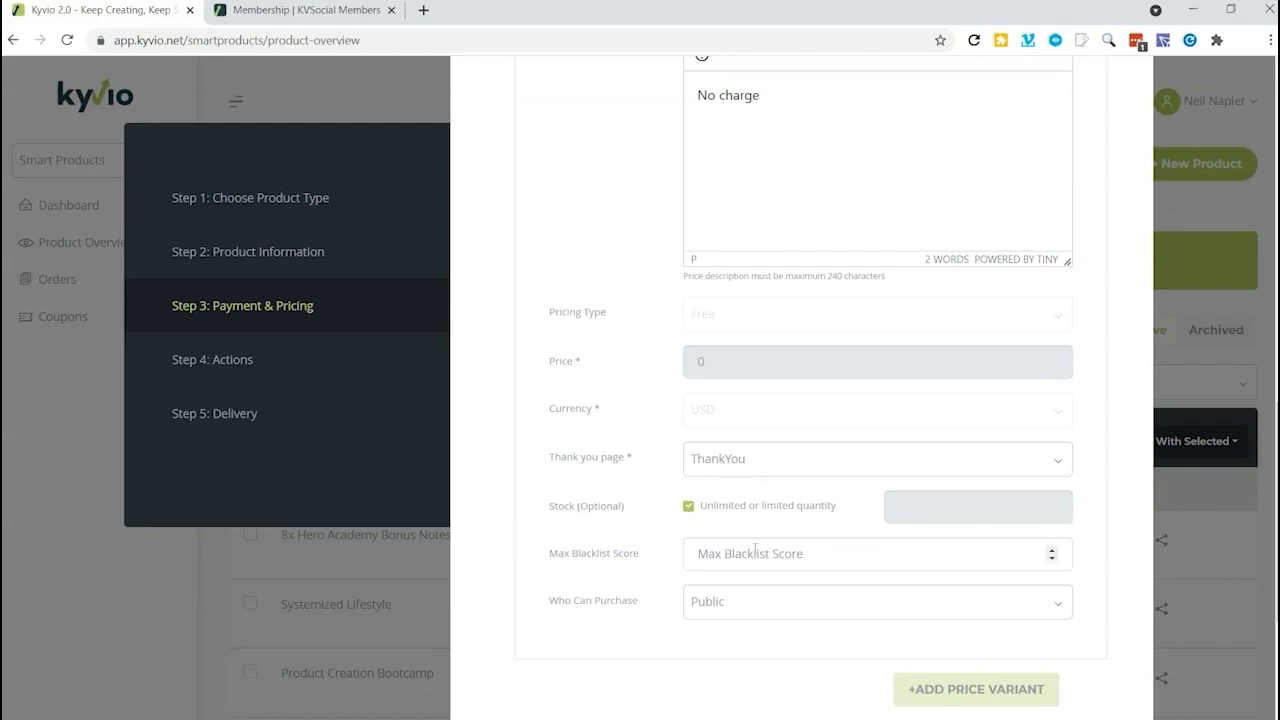
scroll(783, 623, "down", 3)
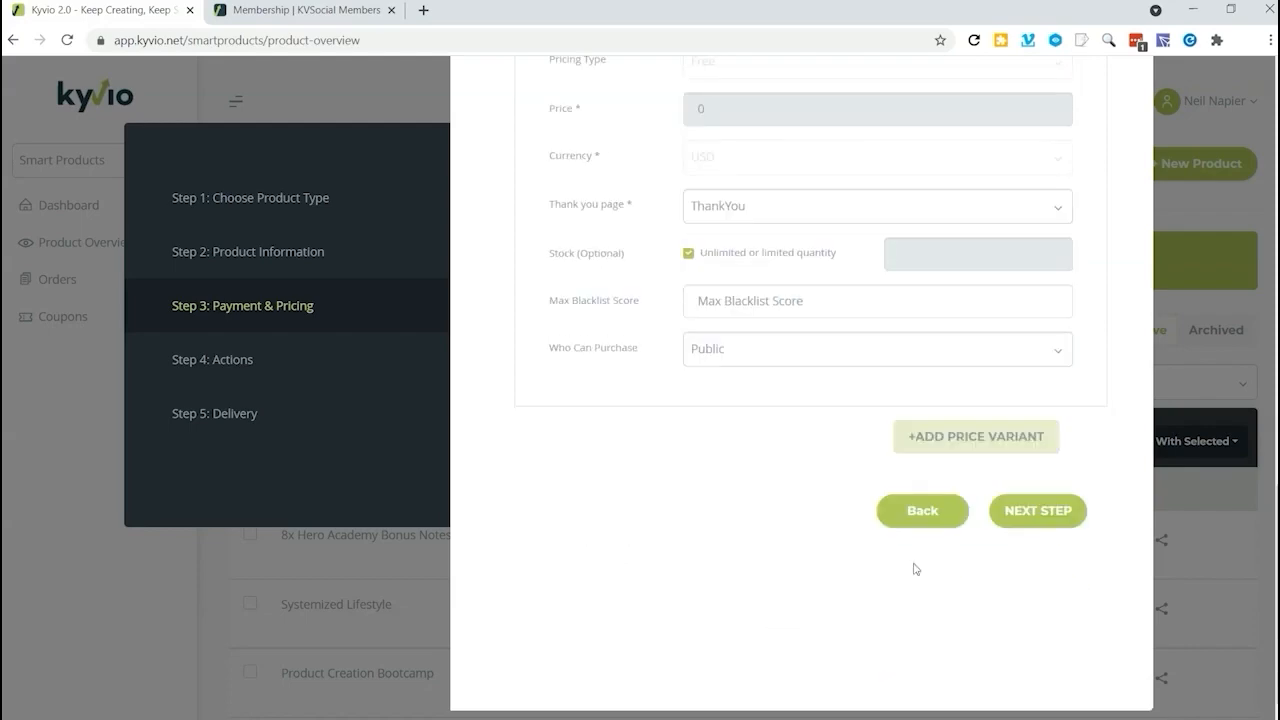
left_click(1023, 522)
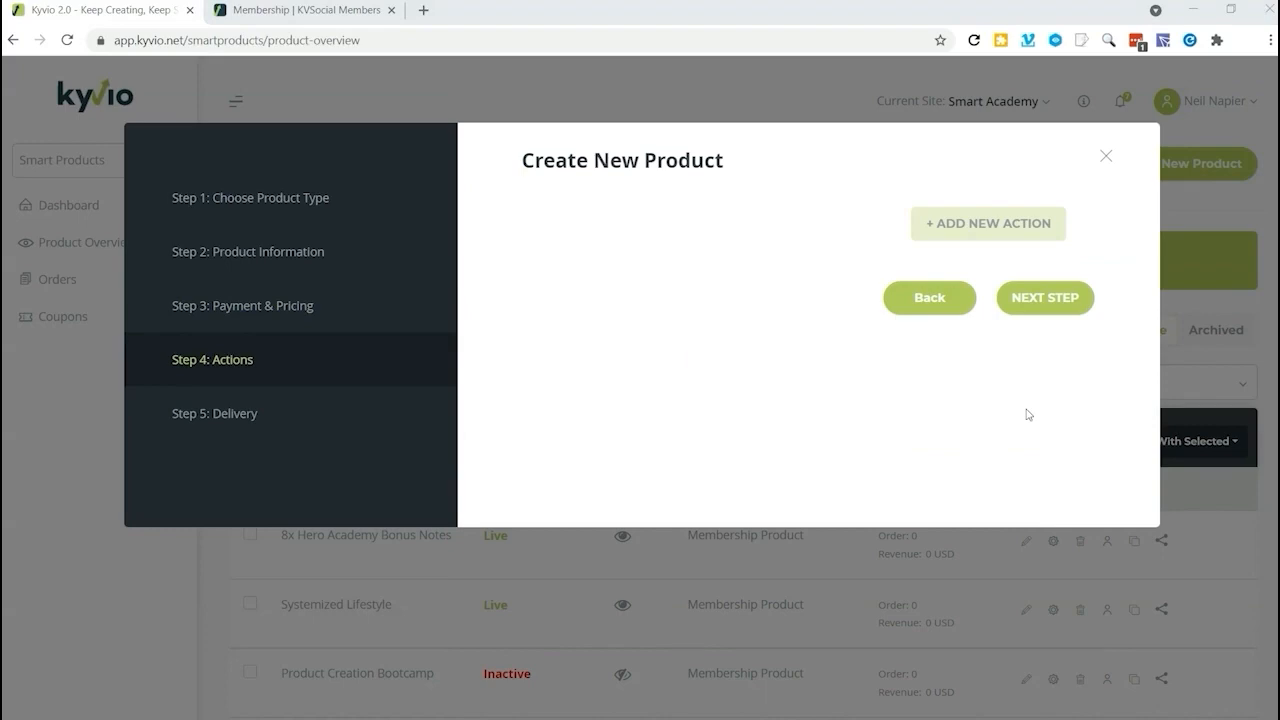
Step: Skip adding actions, review the default welcome email on the Delivery step, and create the product
left_click(1060, 309)
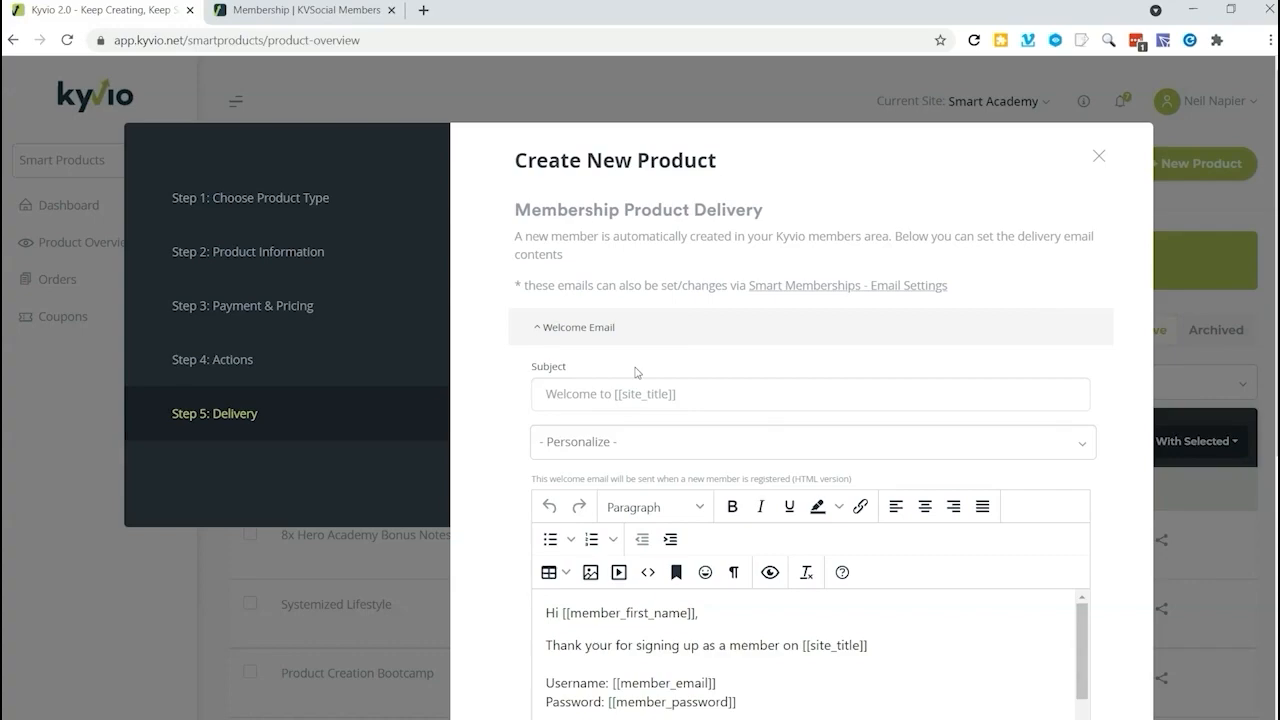
scroll(727, 449, "down", 2)
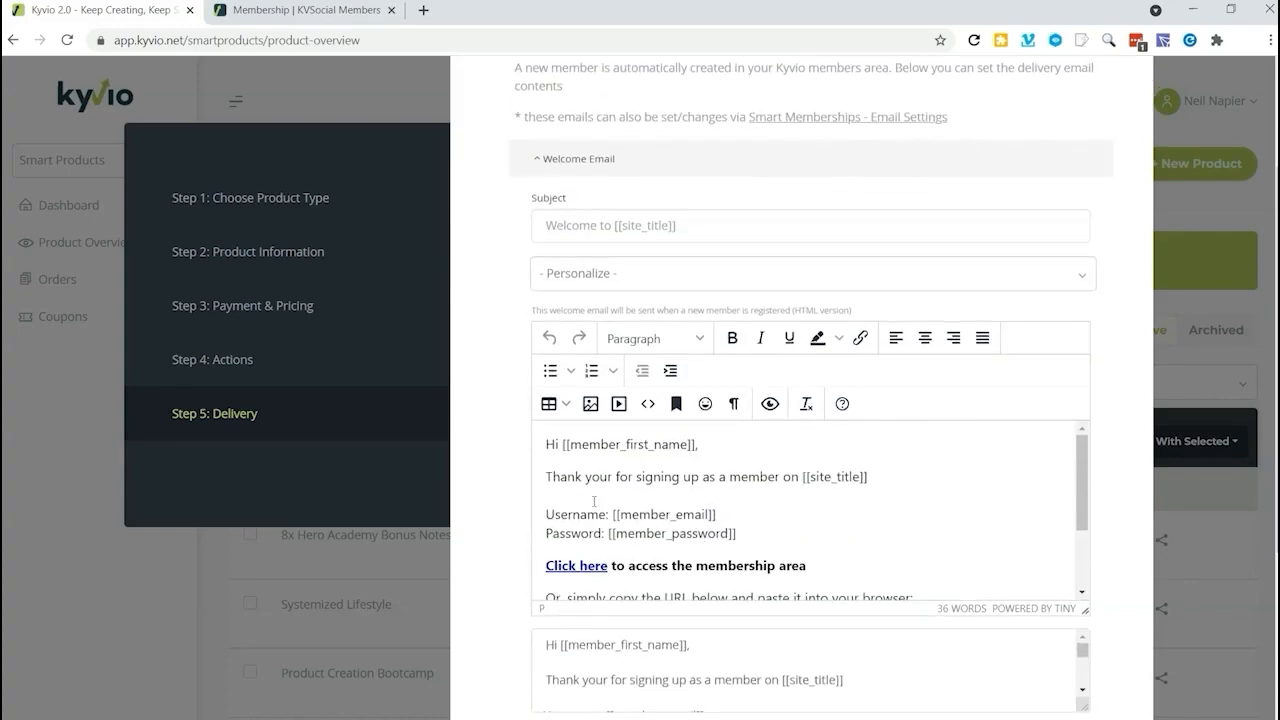
scroll(594, 502, "down", 2)
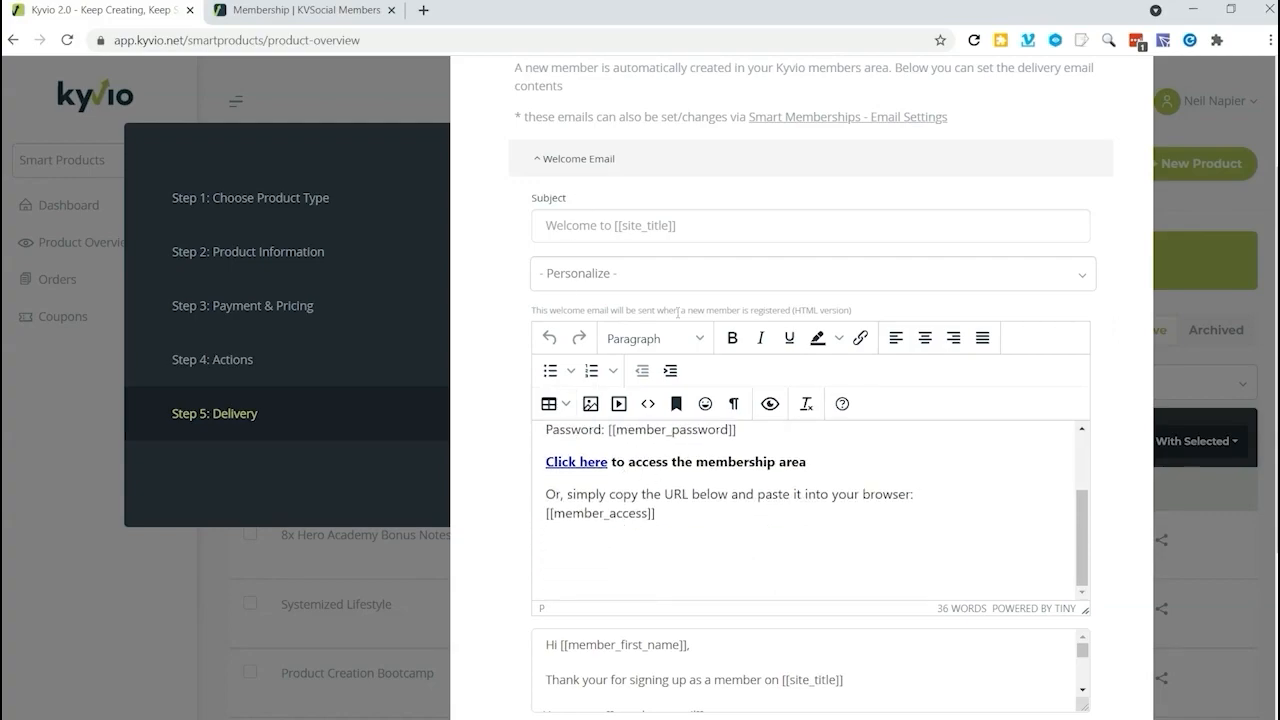
scroll(674, 370, "down", 3)
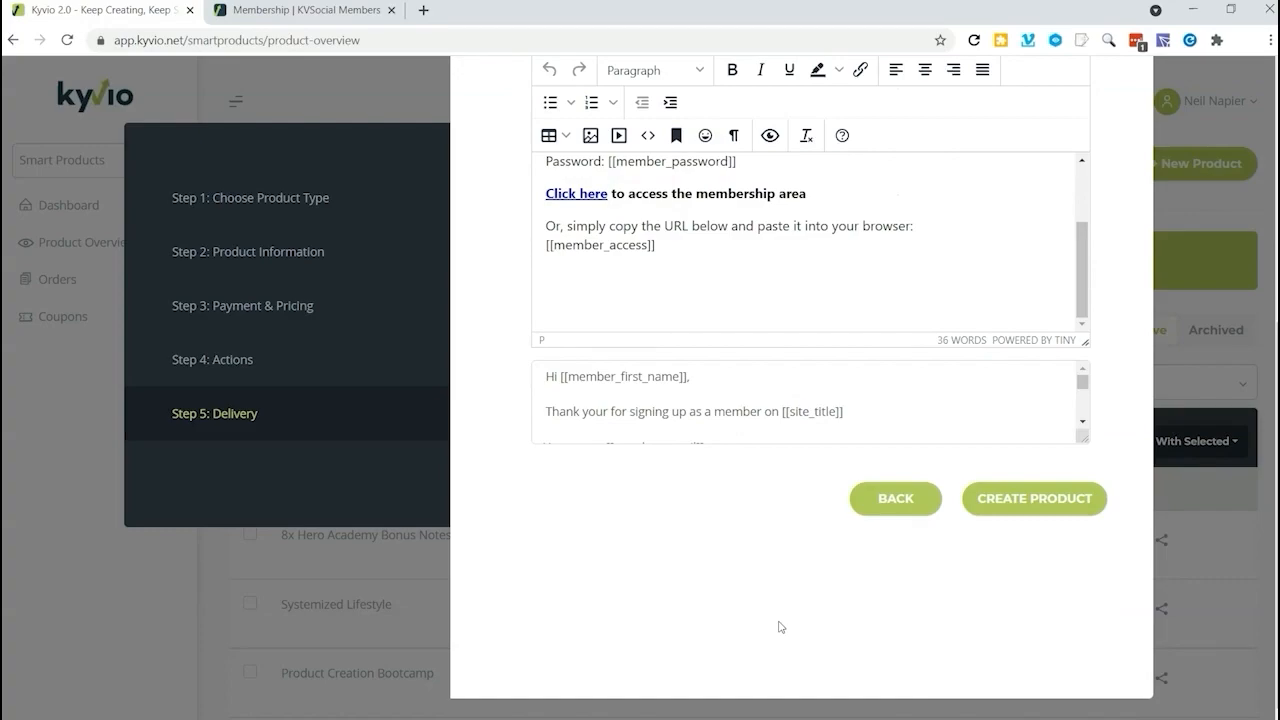
left_click(1014, 508)
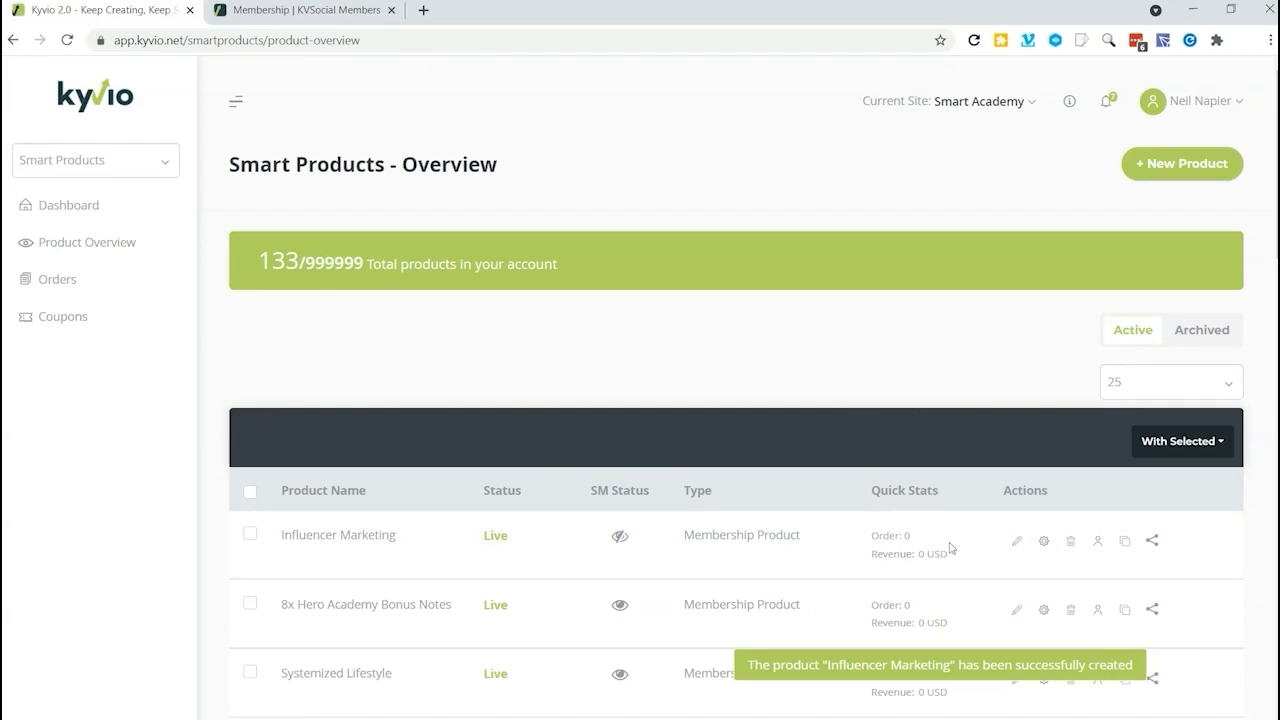
Step: Open the Influencer Marketing product for editing and create a module named "Introduction" with the description "Introducing Influencer Marketing"
left_click(1016, 541)
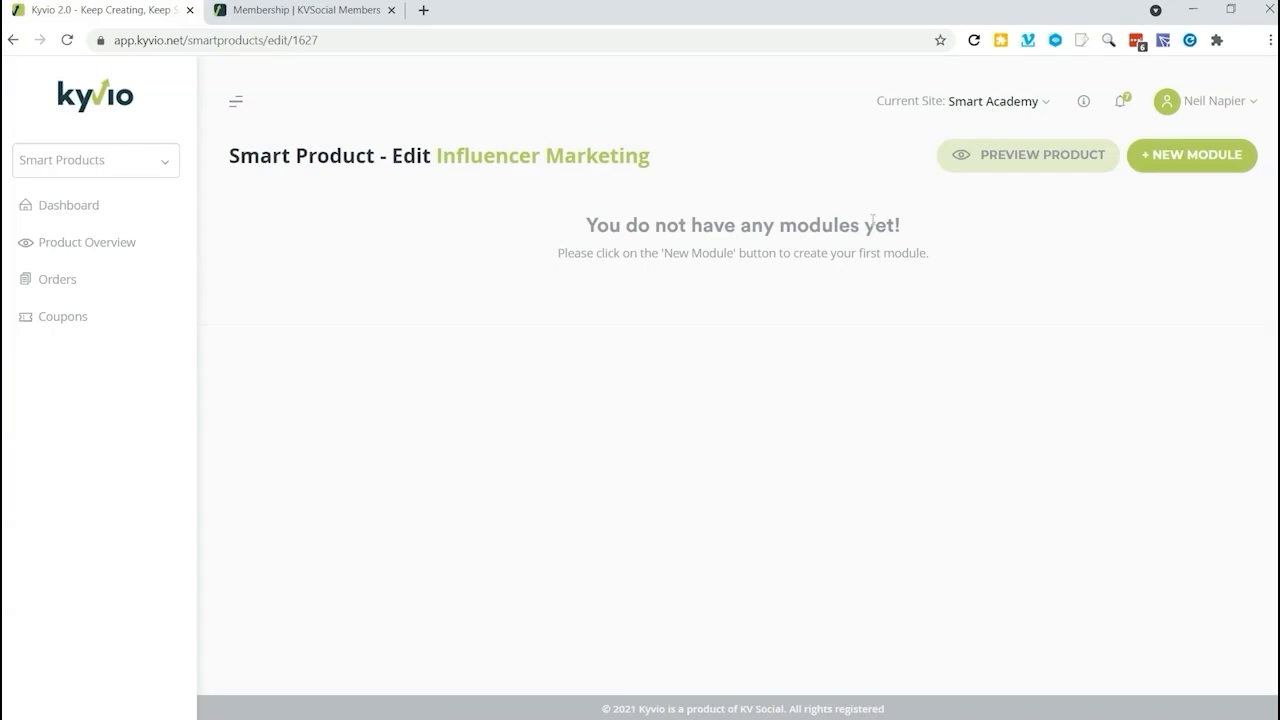
left_click(1186, 158)
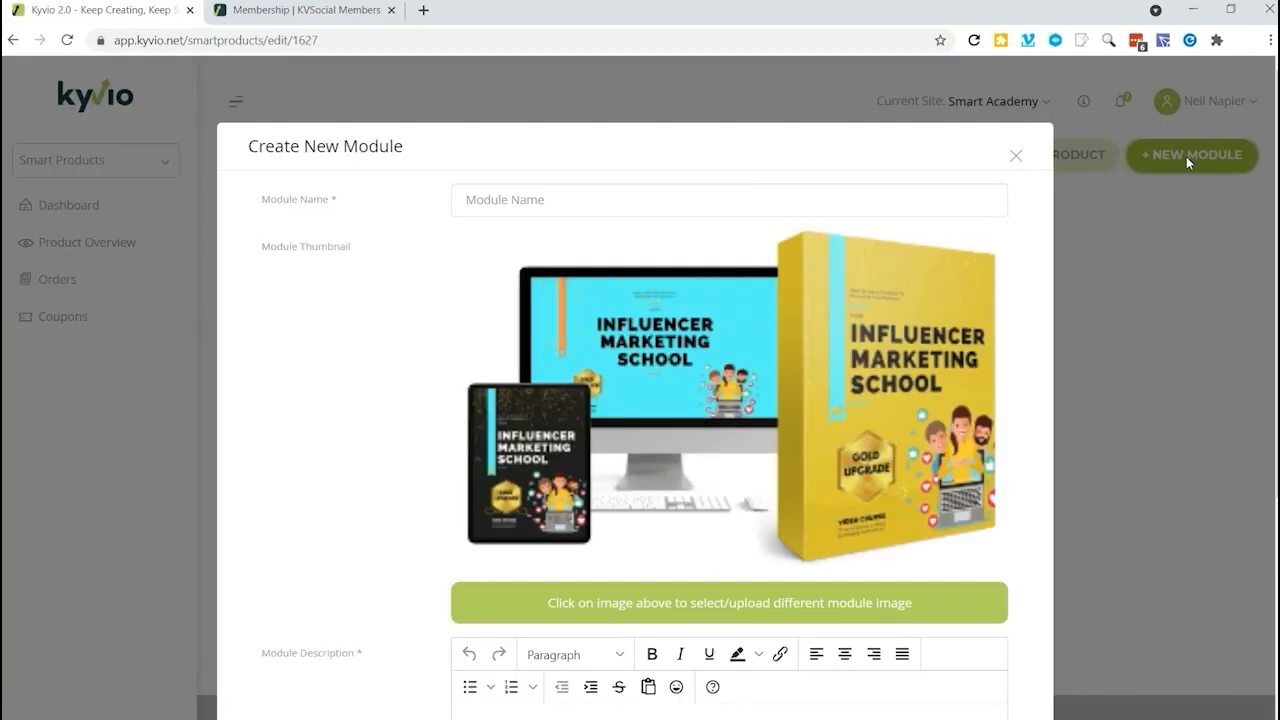
left_click(593, 201)
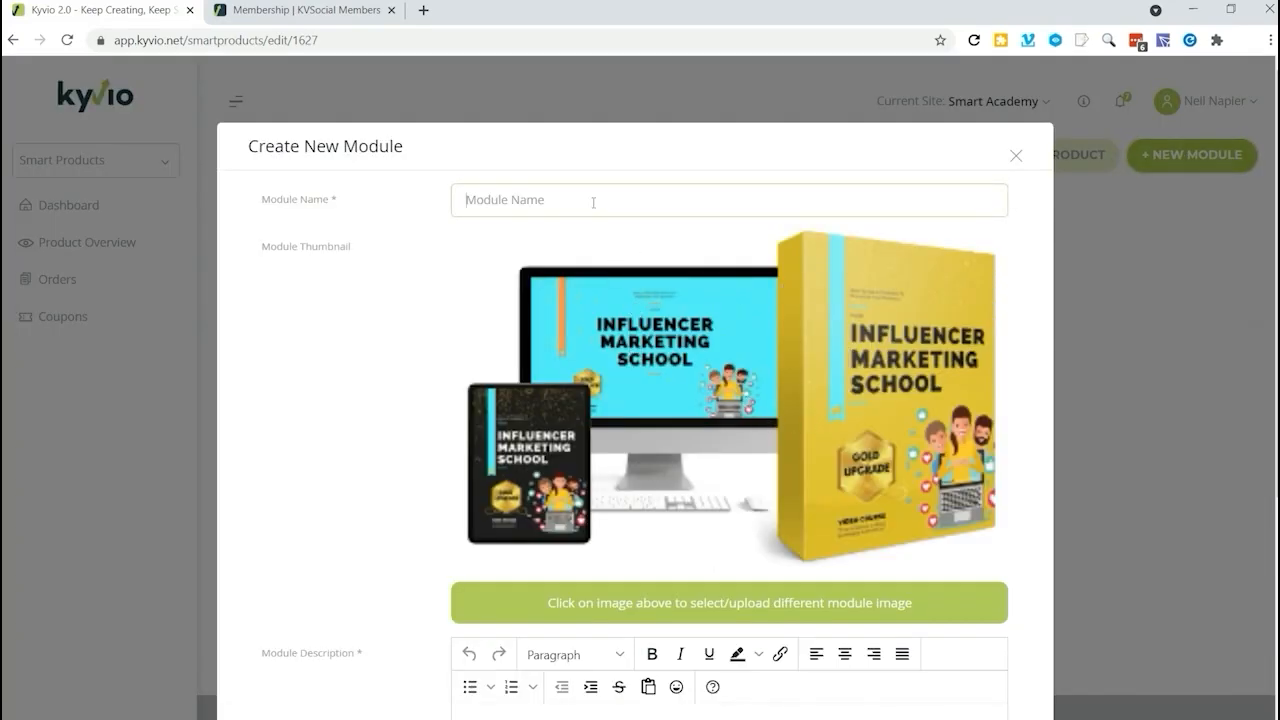
type("Introduction")
scroll(605, 290, "down", 3)
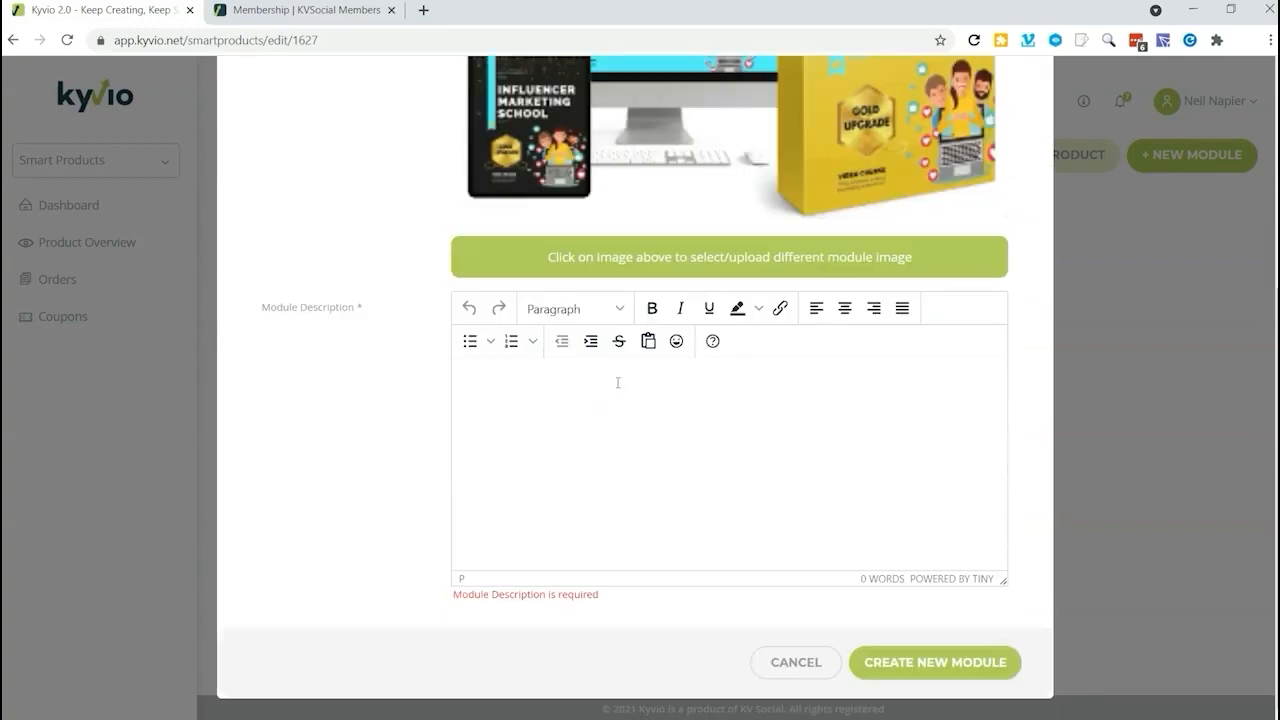
type("Introduc")
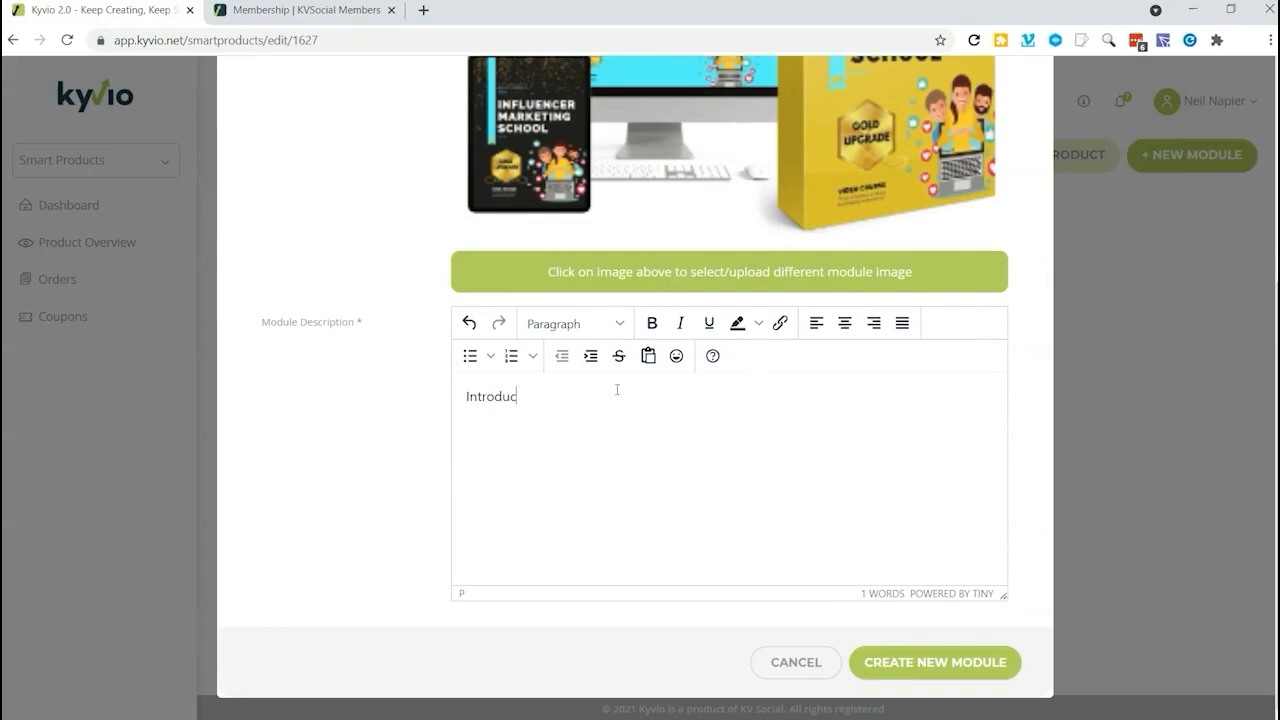
type("ing Influencer Markeing")
left_click(920, 663)
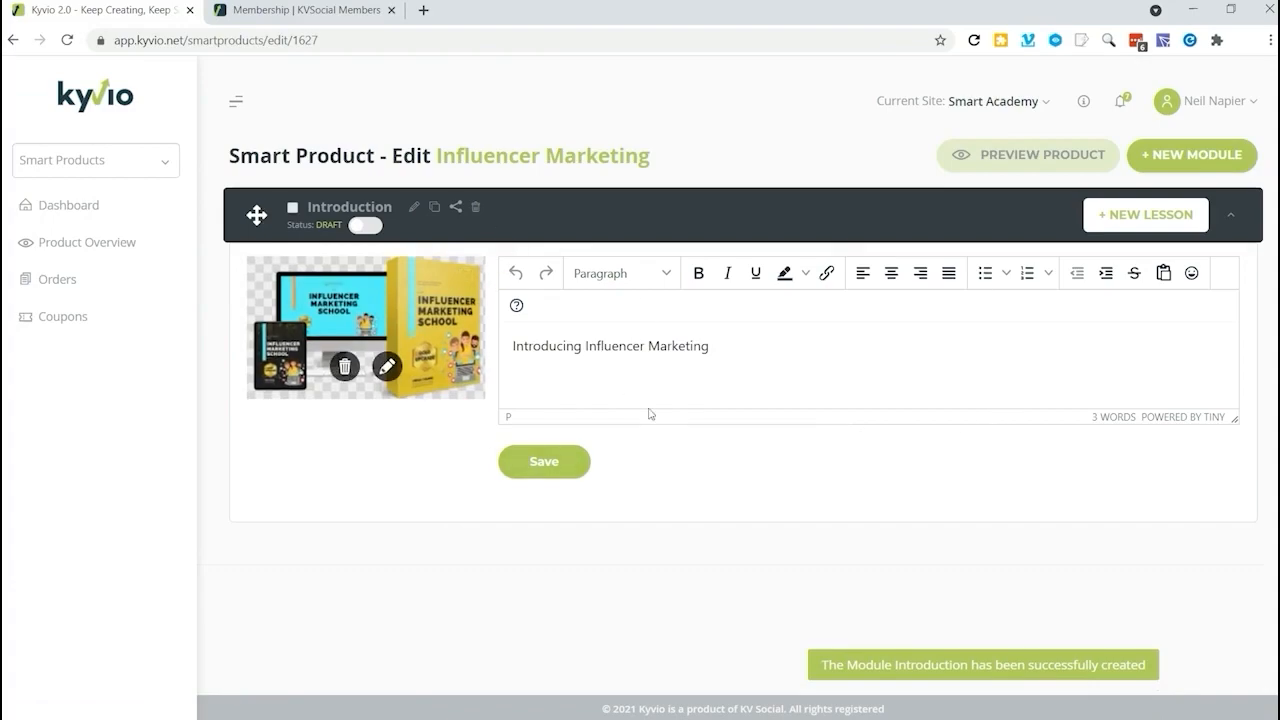
Step: Create a lesson named "Intro Video" in the Introduction module
left_click(1145, 229)
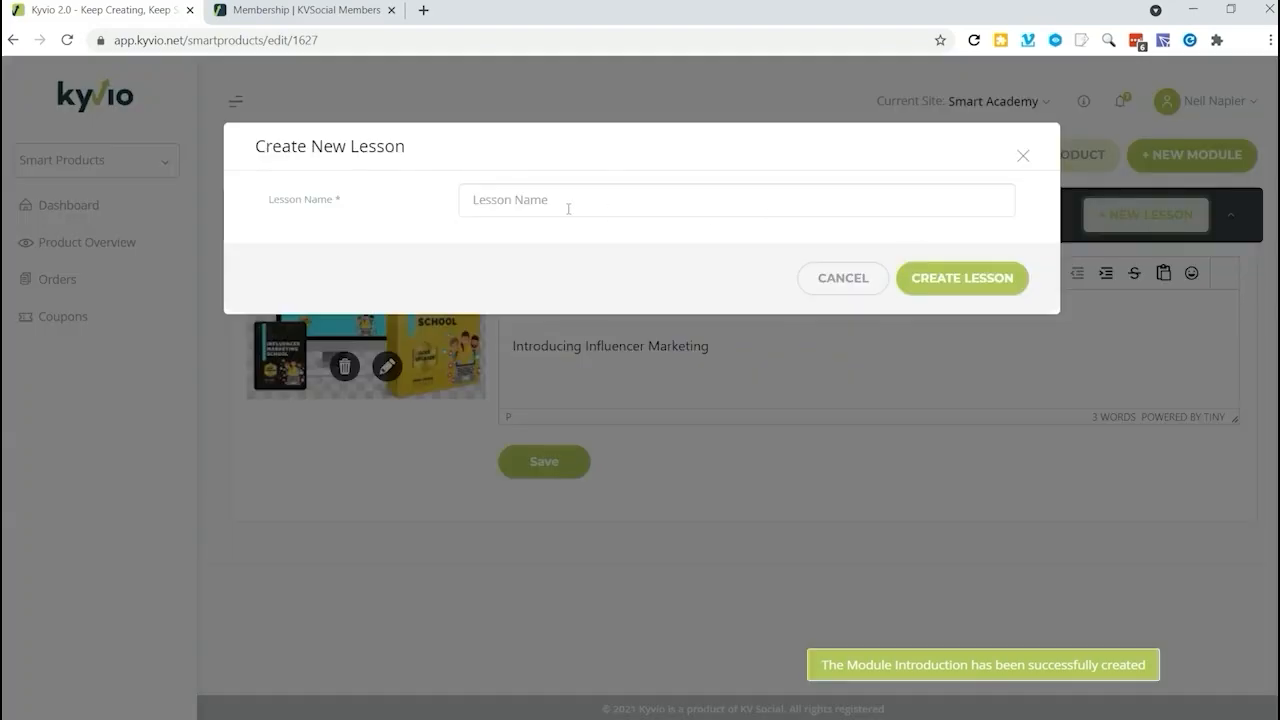
left_click(568, 209)
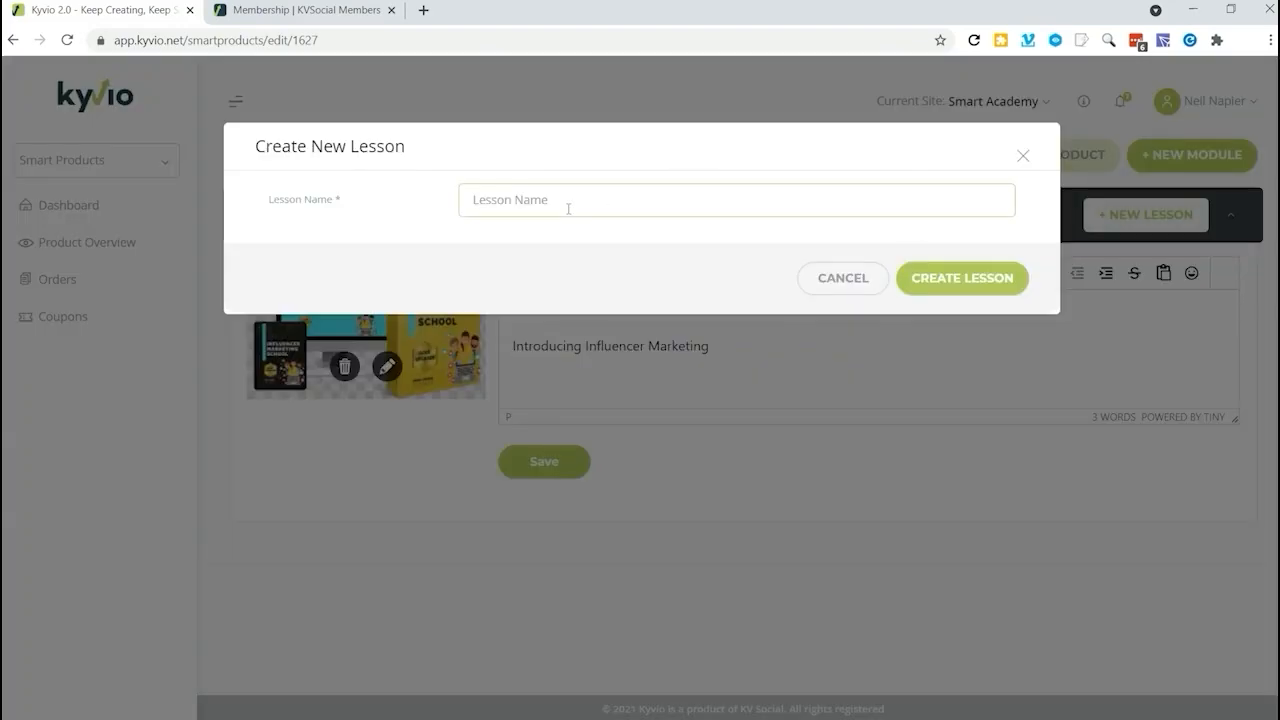
type("Intro Video")
left_click(924, 285)
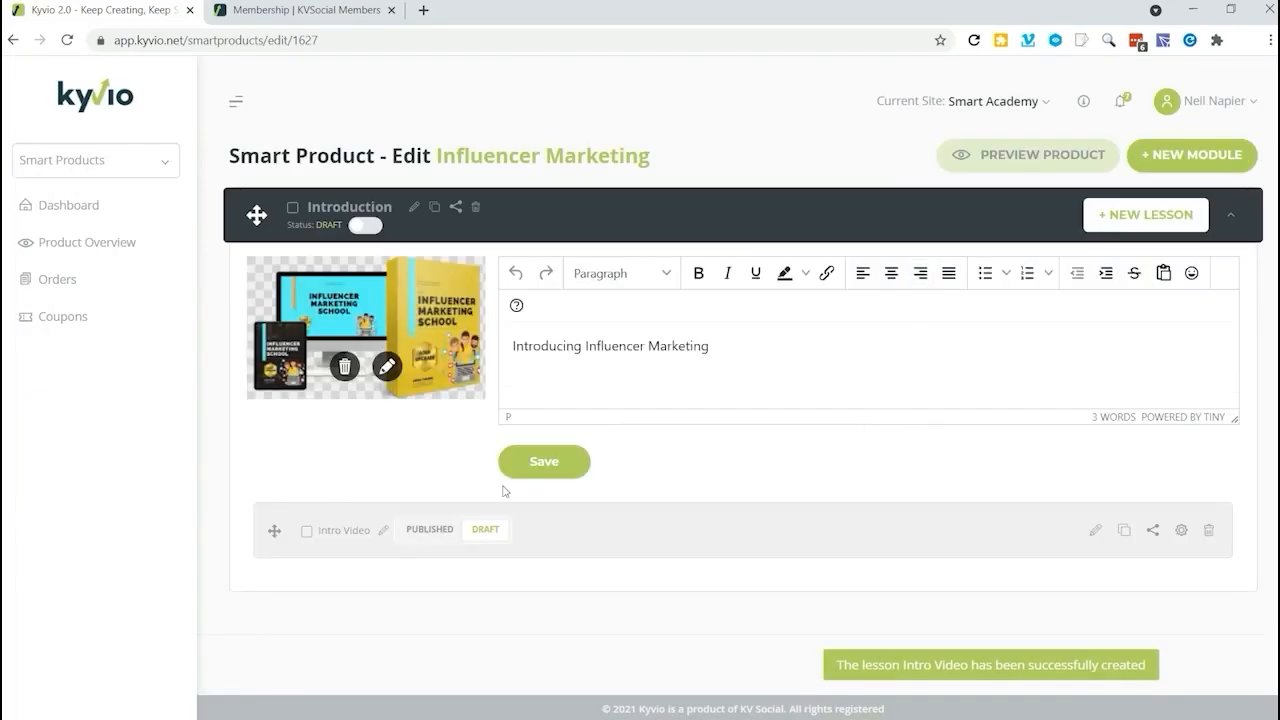
Step: Insert the copied YouTube iframe embed code as media in the Intro Video lesson, save the content, and check the saved content block
left_click(1095, 532)
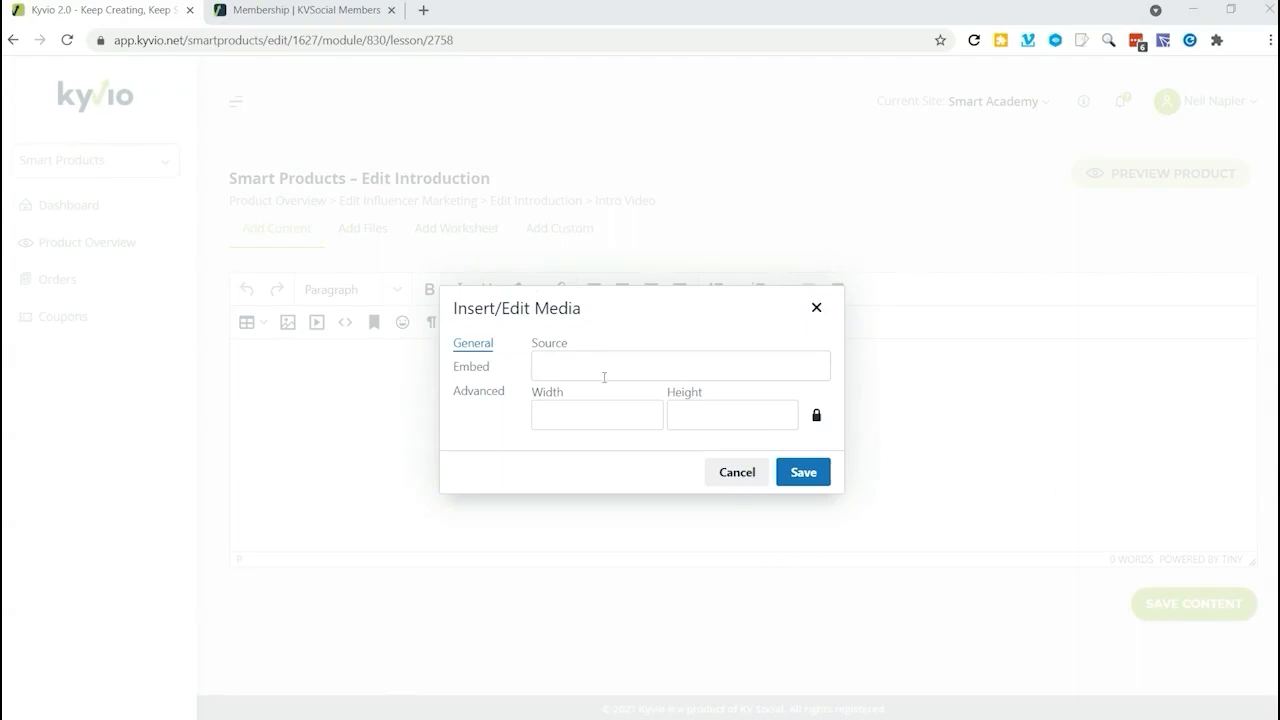
left_click(565, 366)
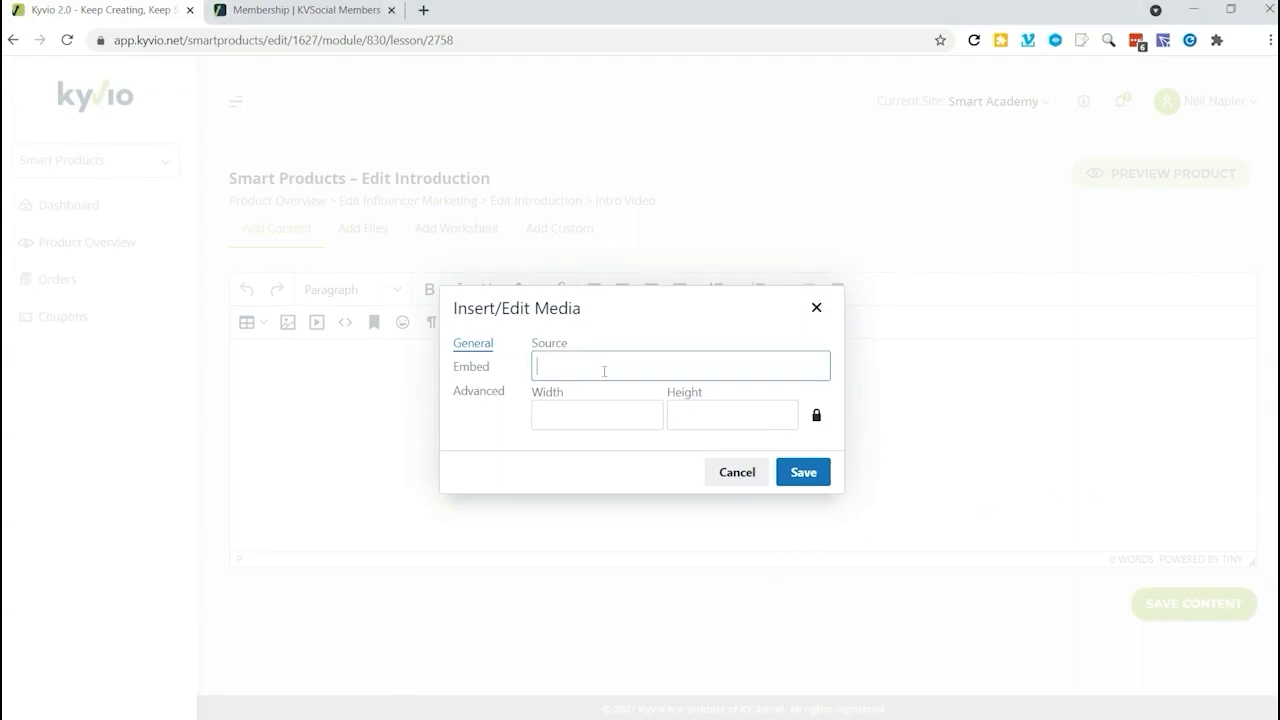
key("ctrl+v")
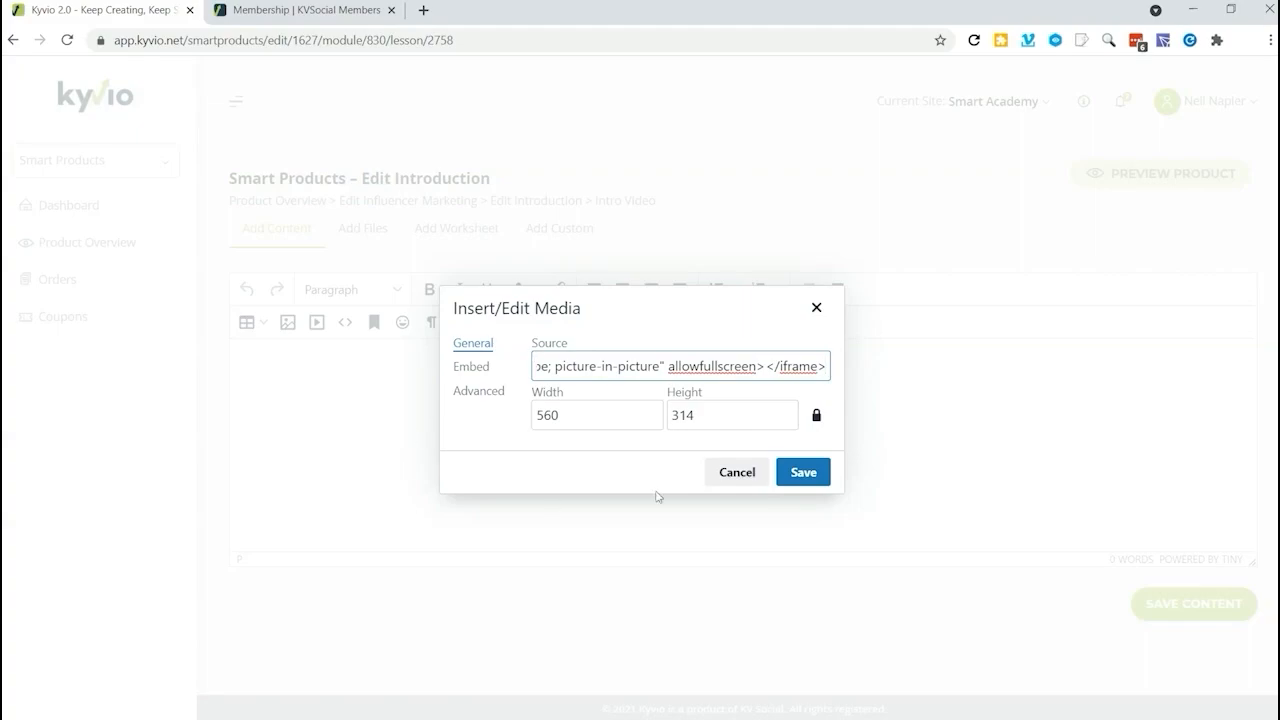
left_click(803, 473)
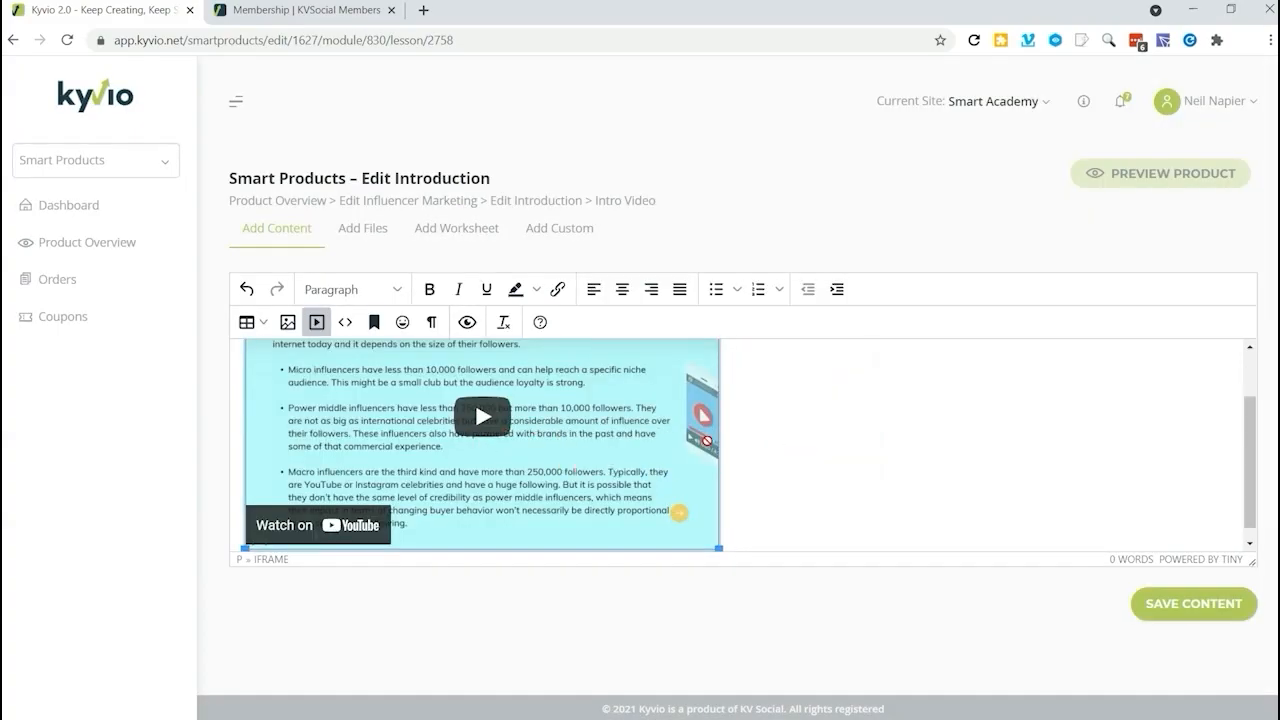
left_click(1187, 615)
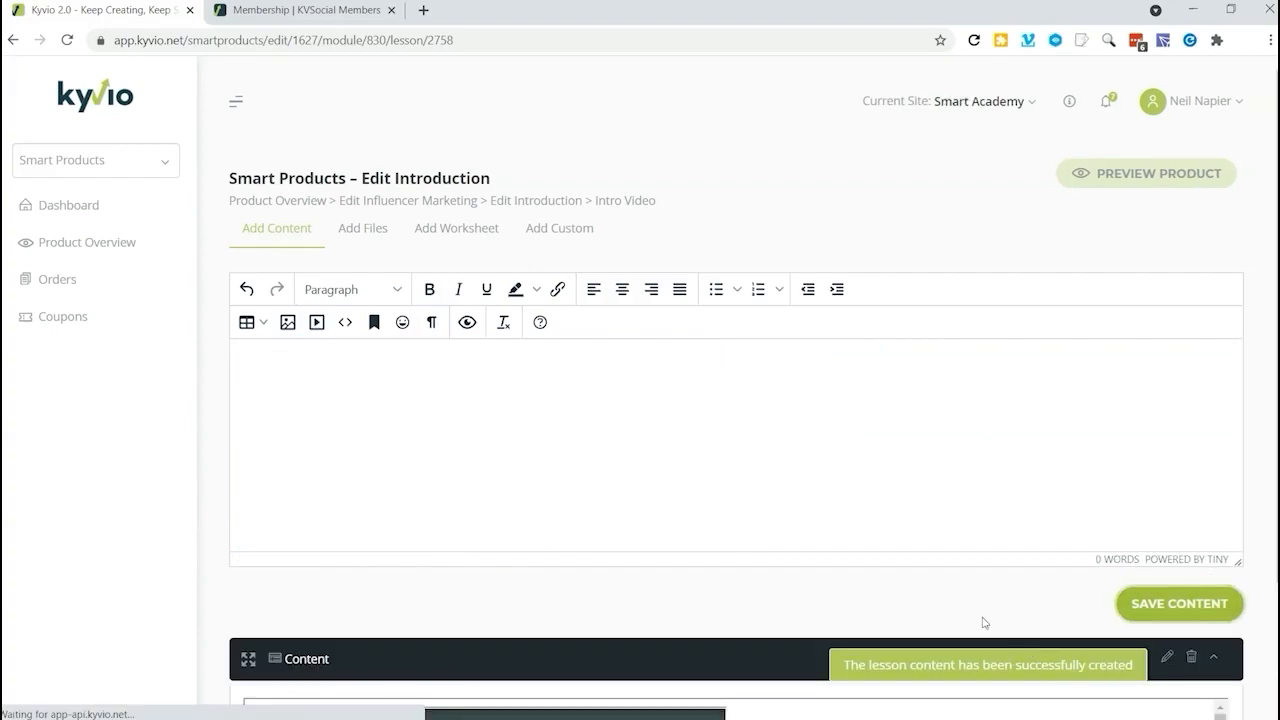
scroll(900, 580, "down", 1)
scroll(859, 556, "down", 1)
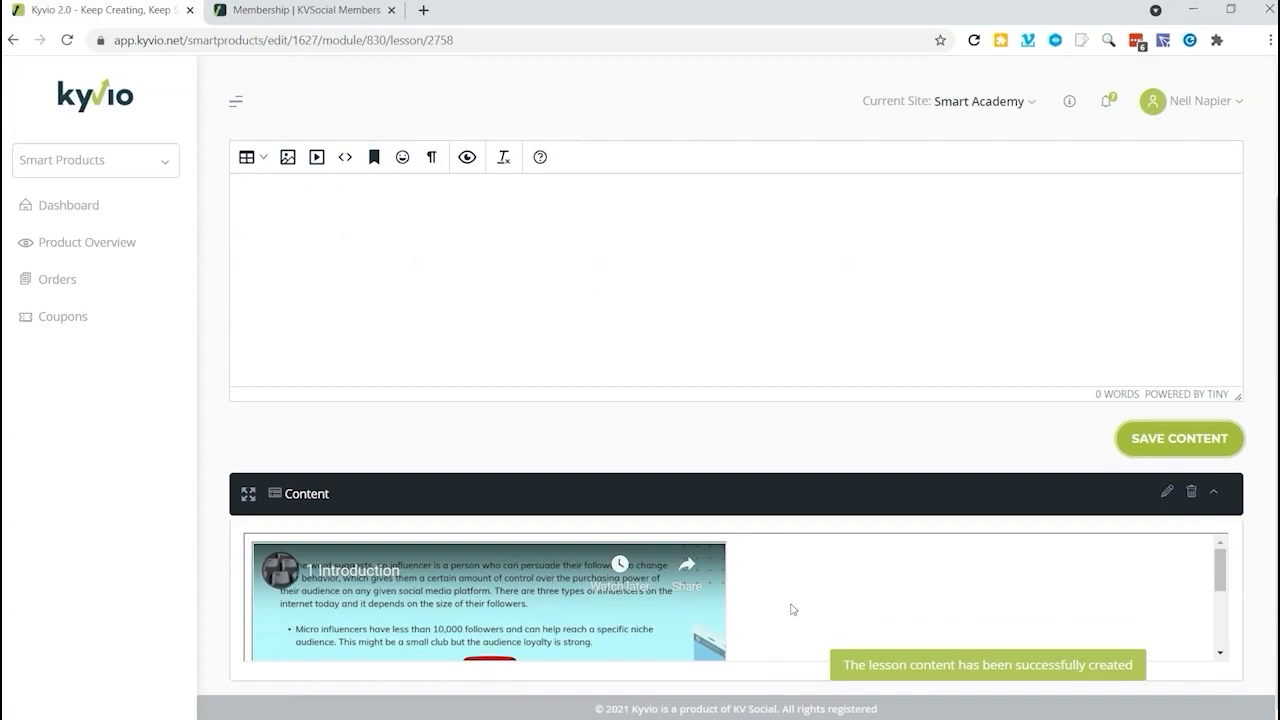
mouse_move(1222, 584)
left_mouse_down()
mouse_move(1221, 634)
mouse_move(1221, 587)
left_mouse_up()
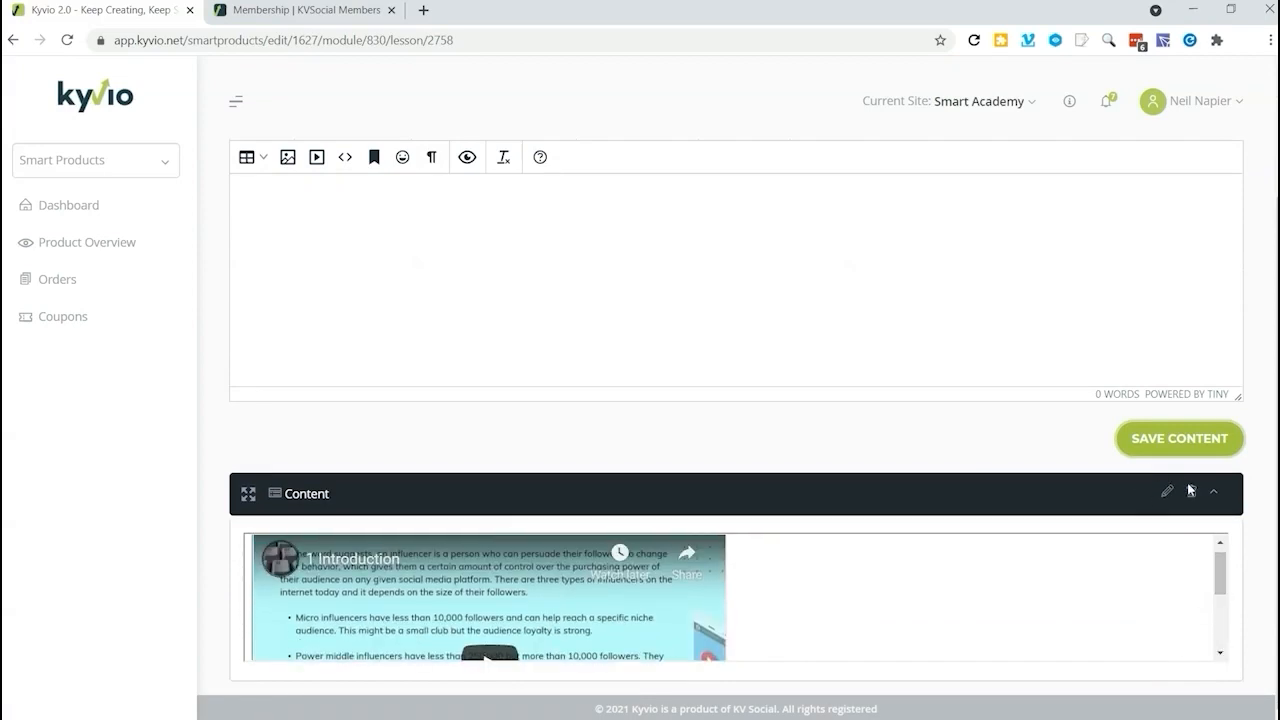
Step: Publish the Introduction module and its Intro Video lesson in the Influencer Marketing product, and start the lessons in the product preview
scroll(819, 482, "up", 2)
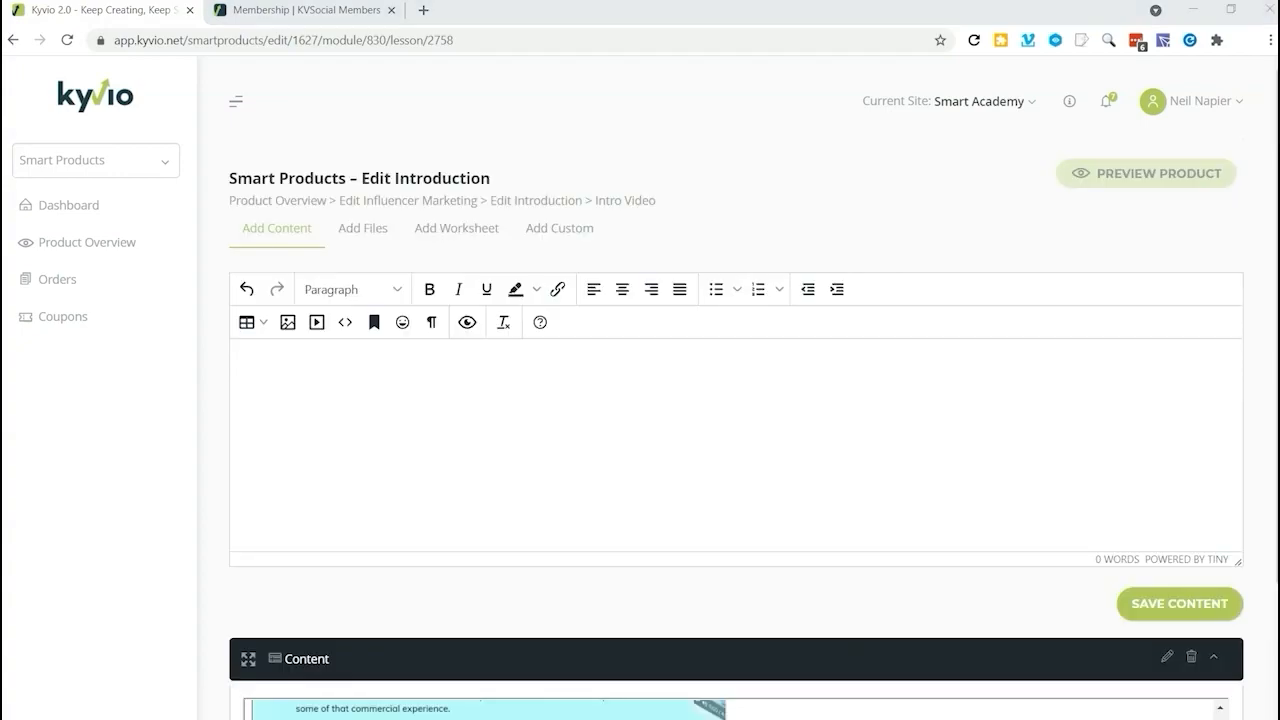
left_click(285, 204)
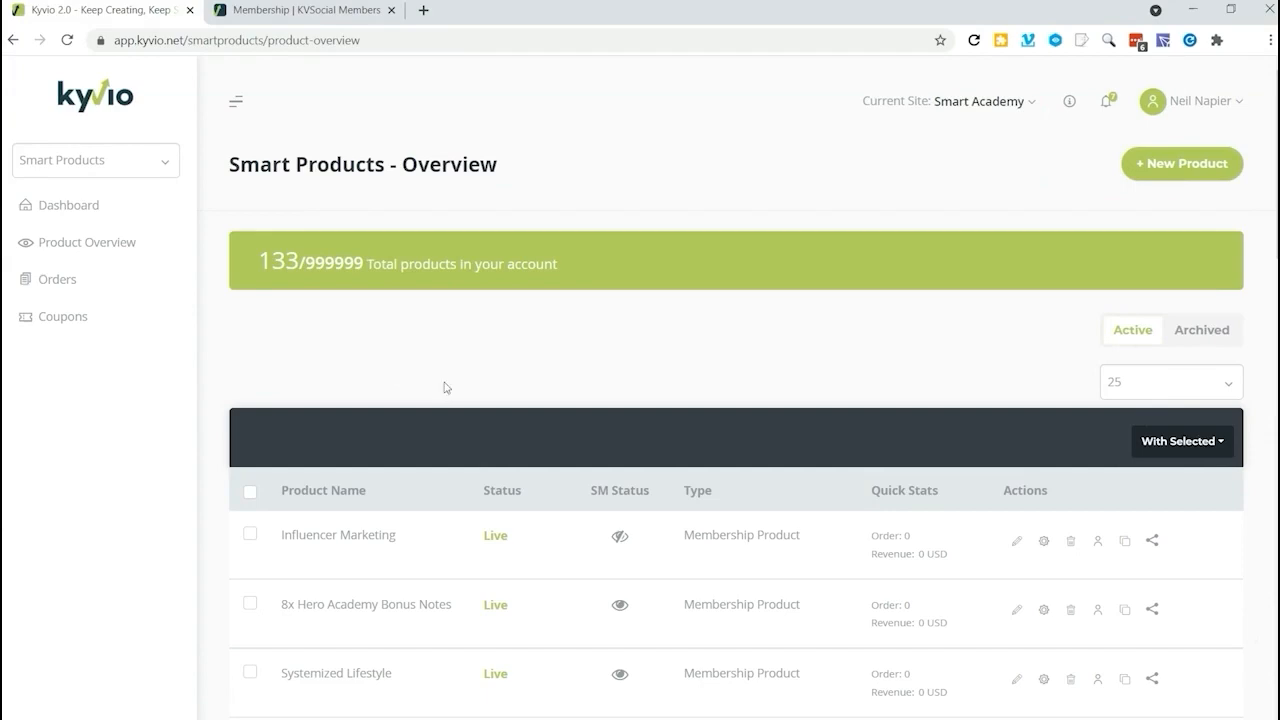
left_click(1015, 541)
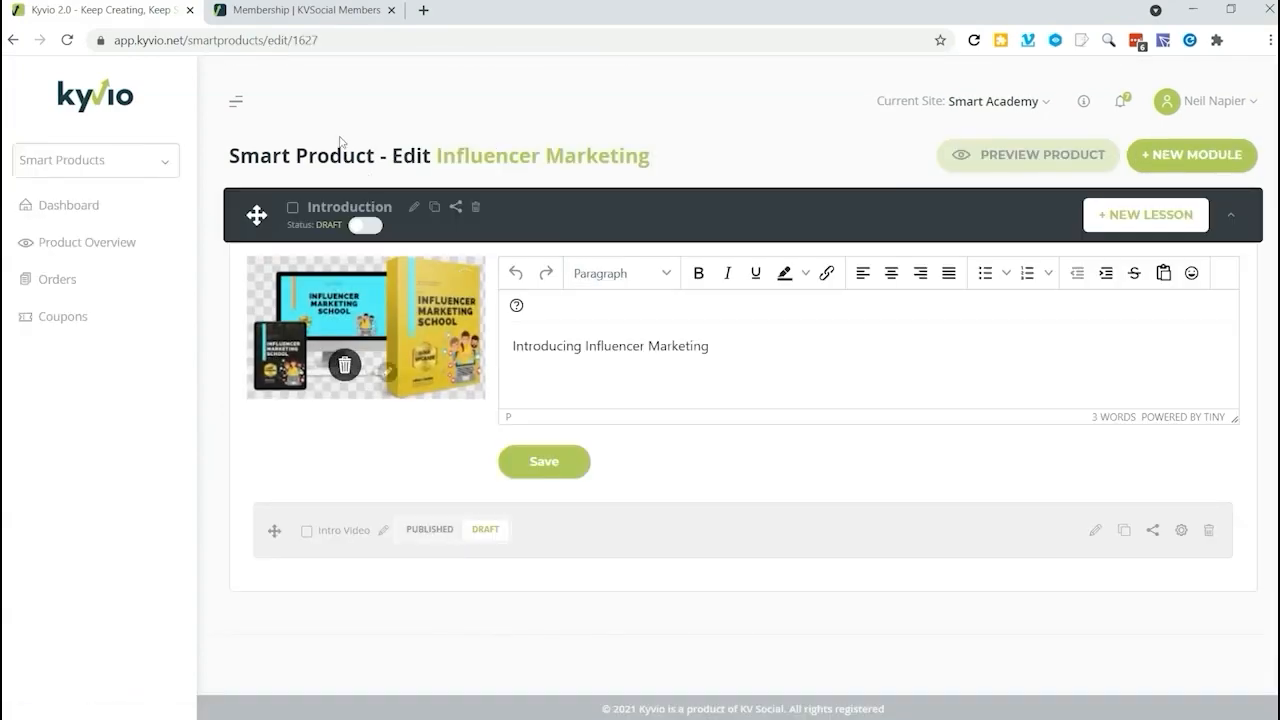
left_click(365, 224)
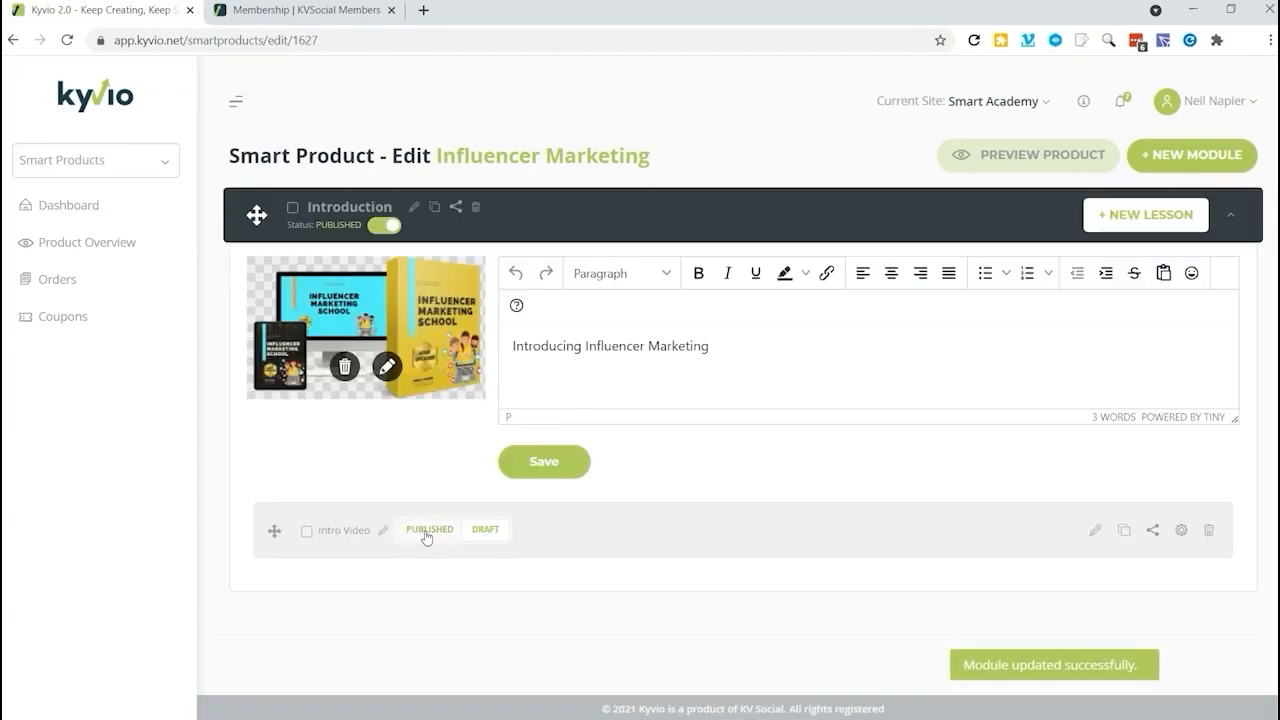
left_click(425, 533)
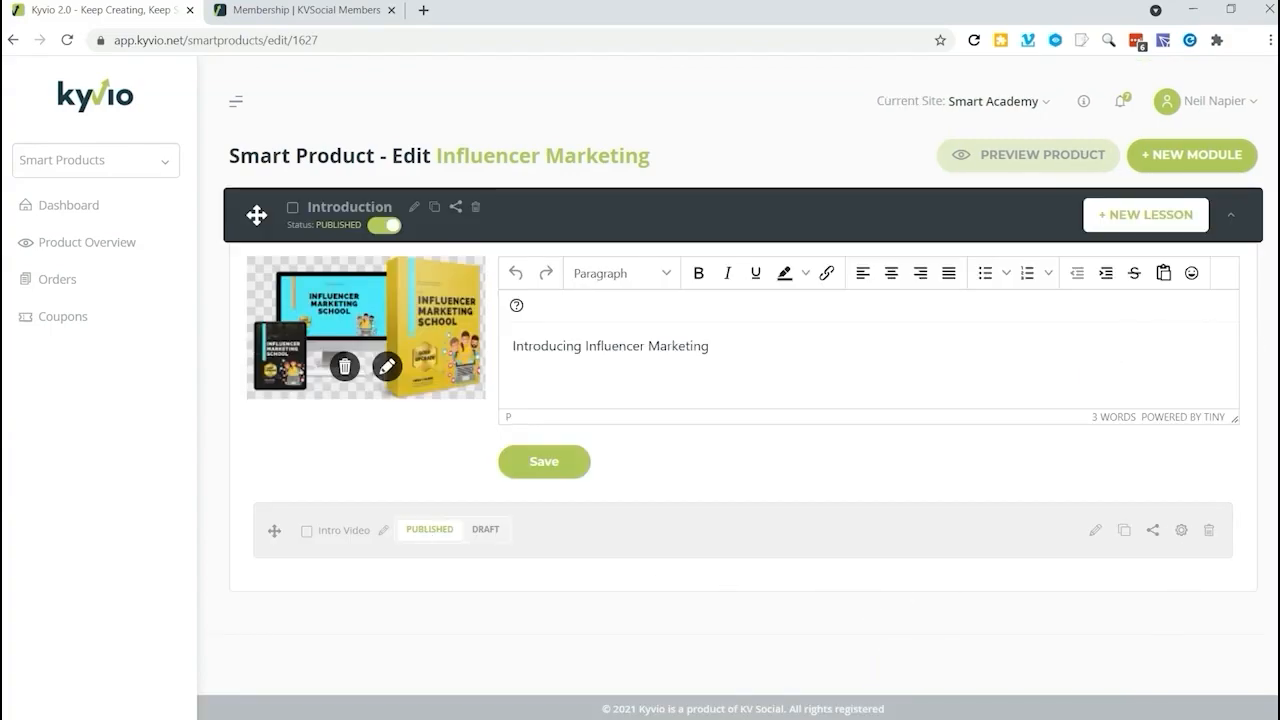
left_click(1035, 156)
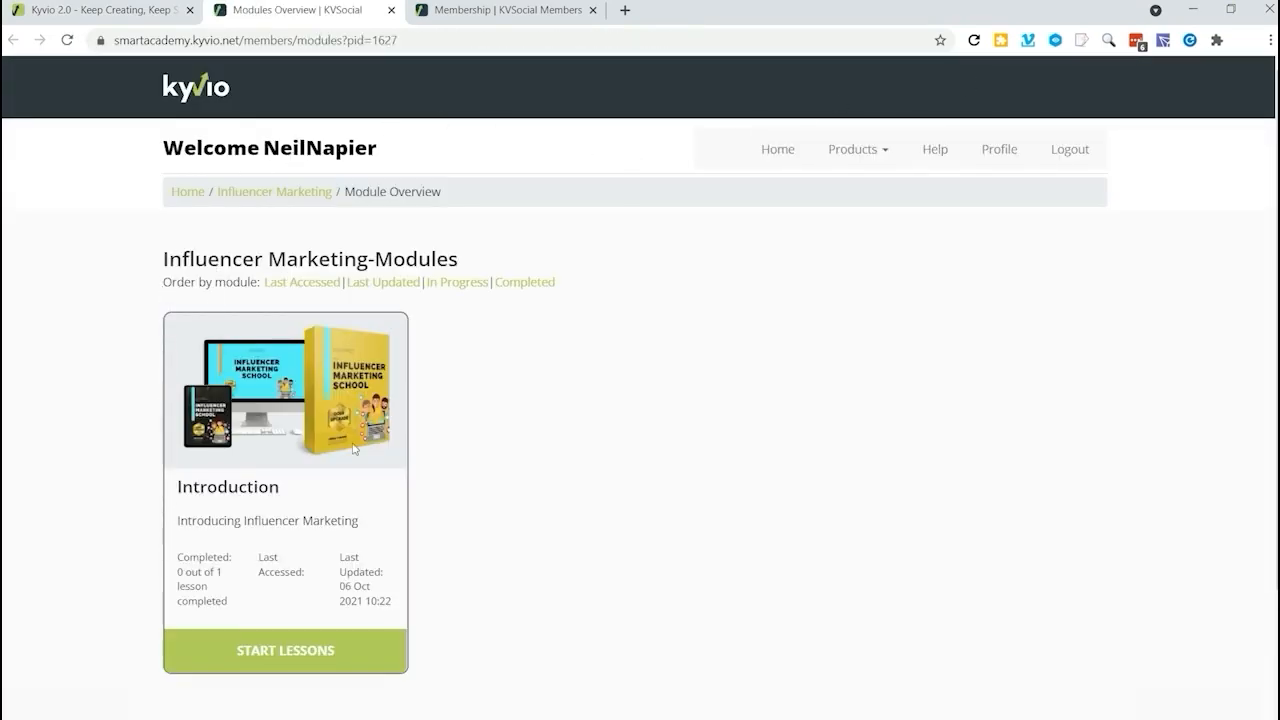
left_click(290, 648)
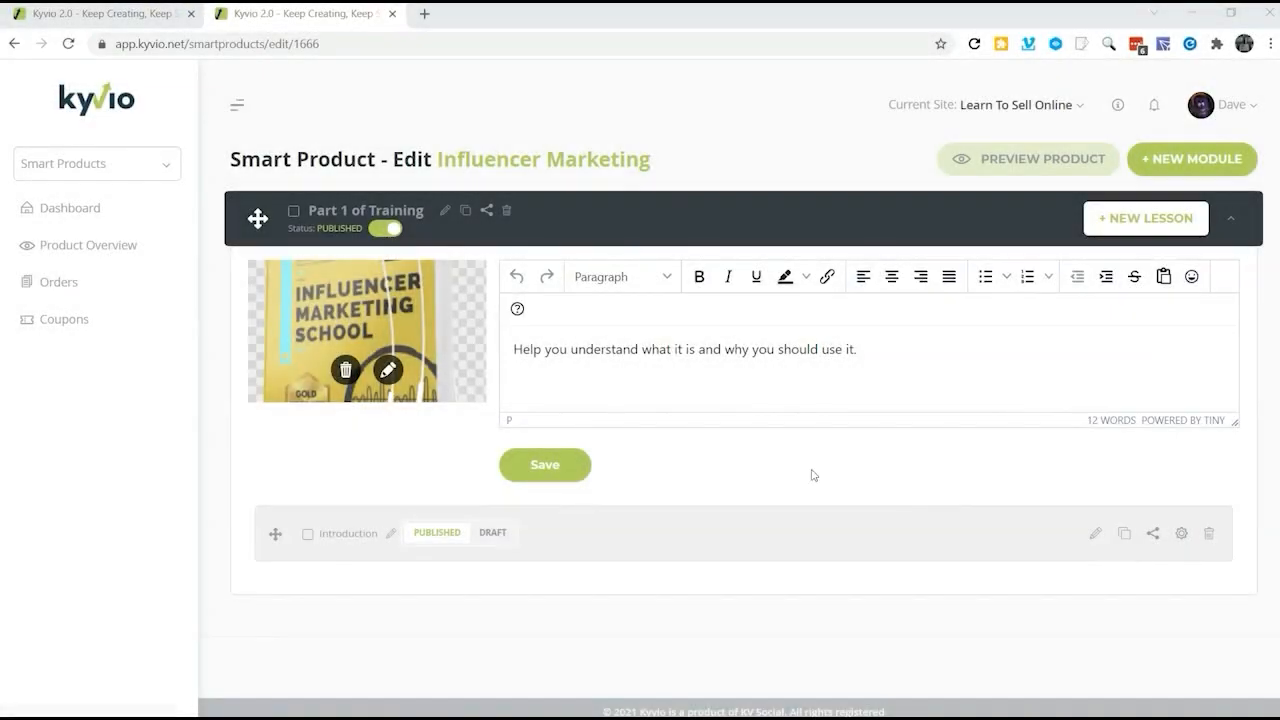
Step: Open the Introduction lesson of Part 1 of Training for editing and start a worksheet named "A quick checkup."
left_click(1097, 537)
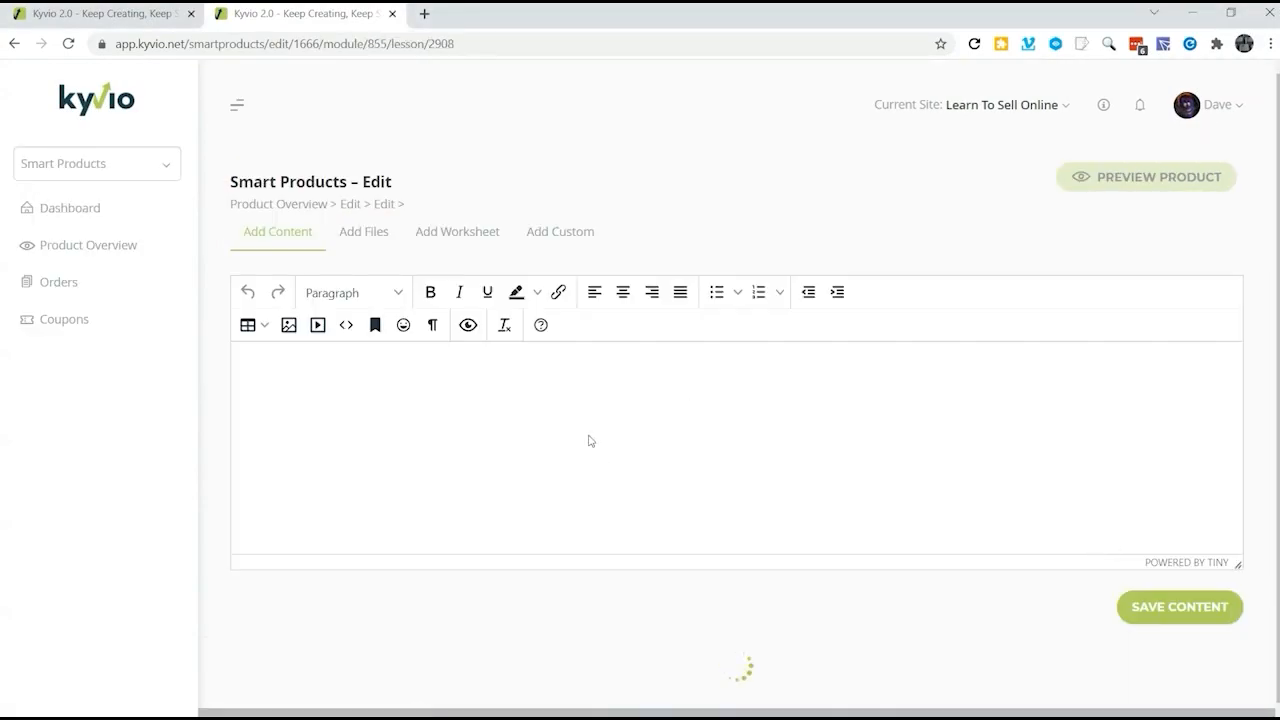
scroll(546, 405, "down", 2)
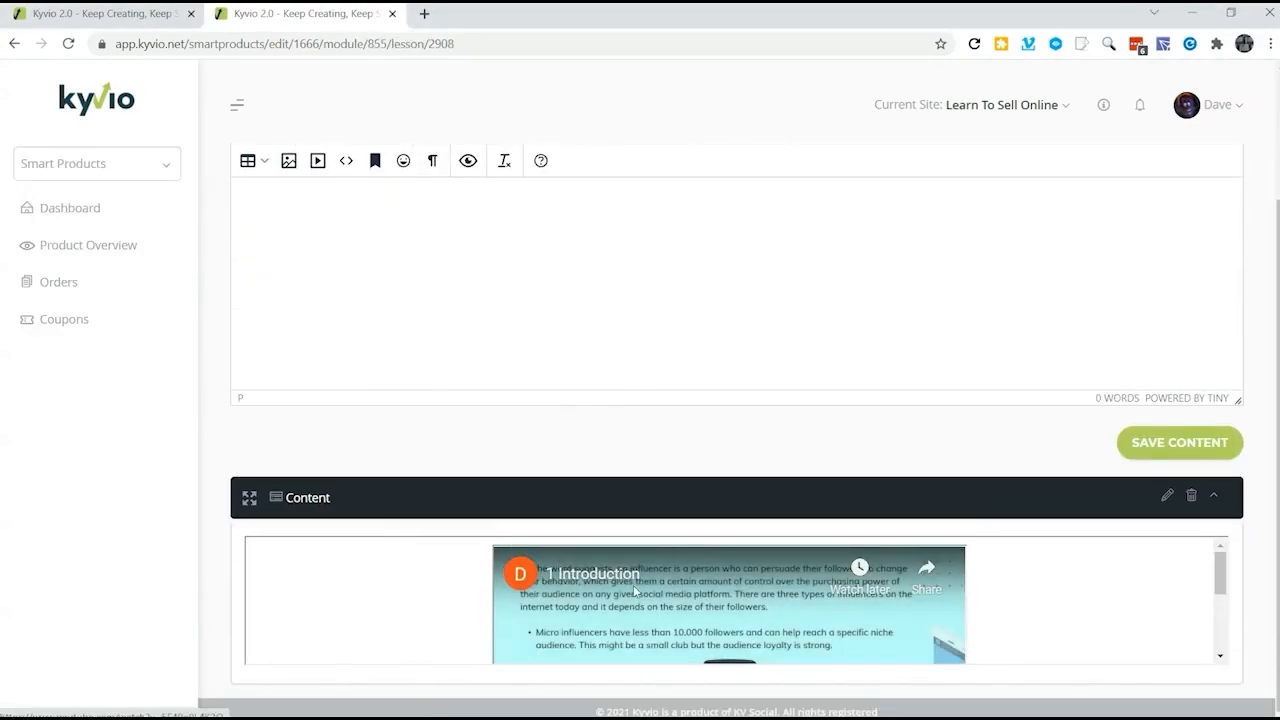
scroll(650, 560, "up", 2)
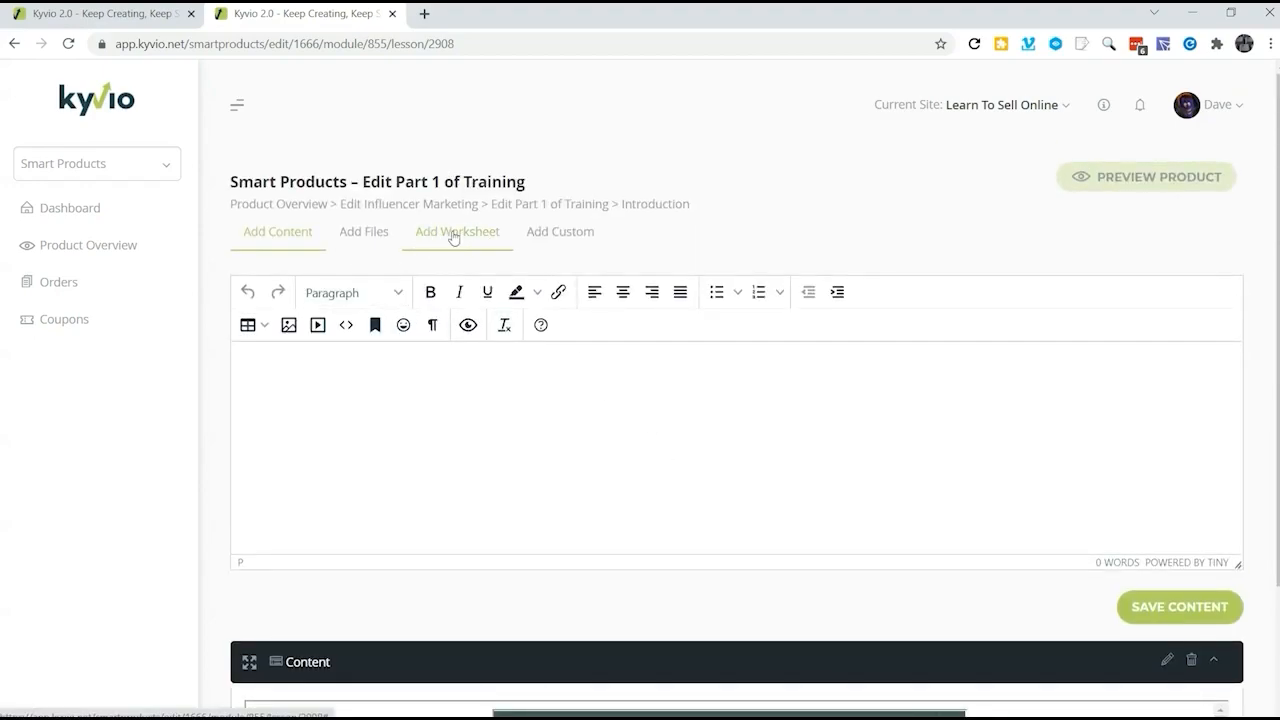
left_click(453, 237)
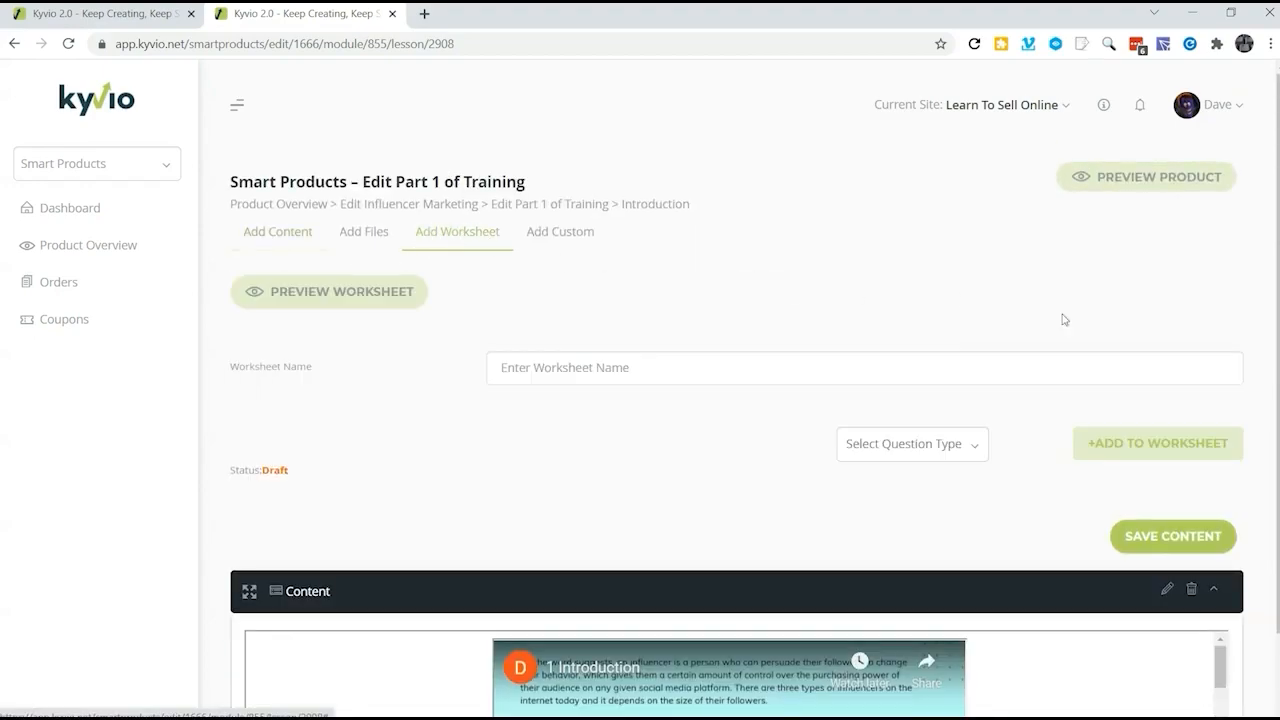
Step: Add the multiple-choice question "What is an influencer marketer?": "Someone who plays disc golf.", "Someone who shops a lot.", "Someone who can persuade others to change their behavior."
left_click(906, 445)
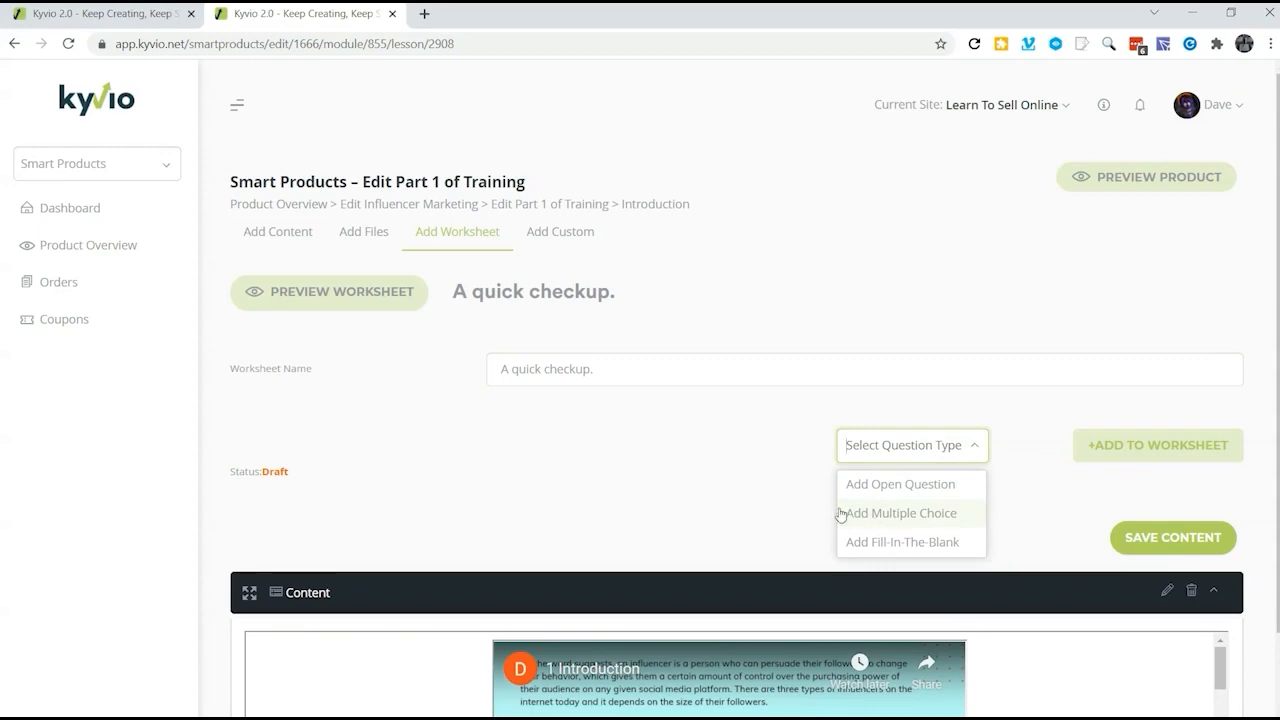
left_click(910, 515)
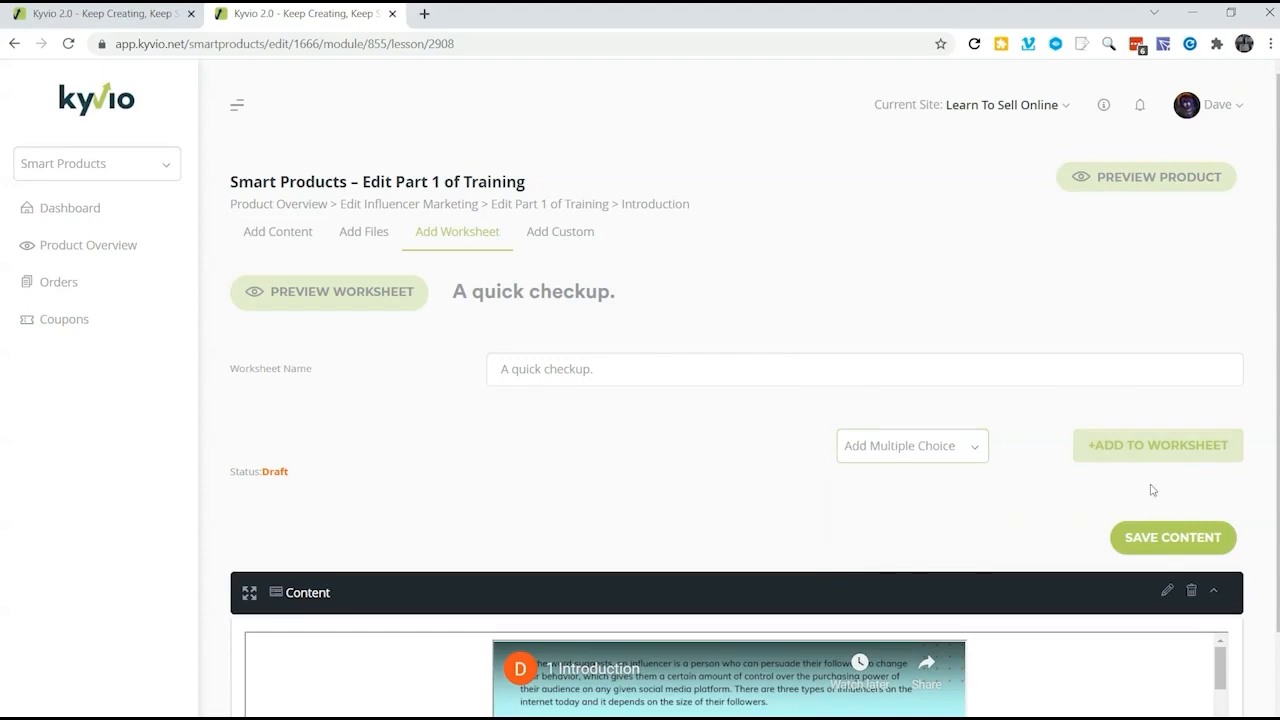
left_click(1084, 447)
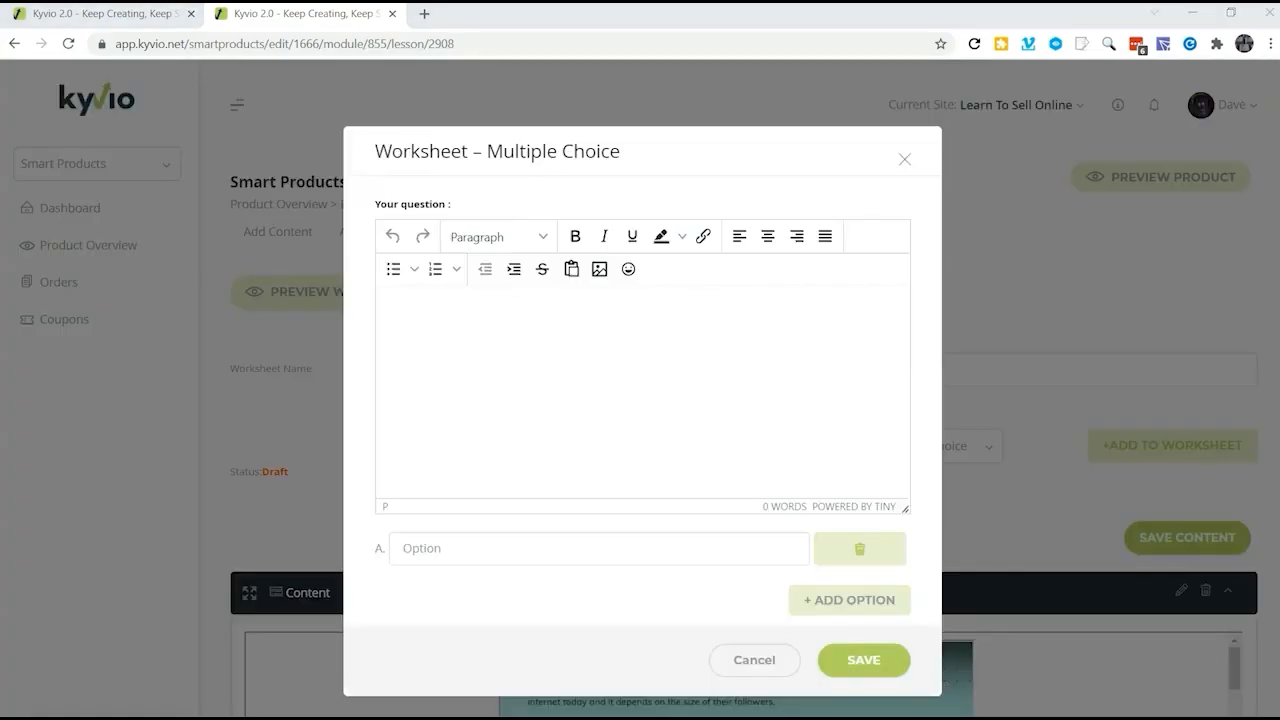
left_click(734, 306)
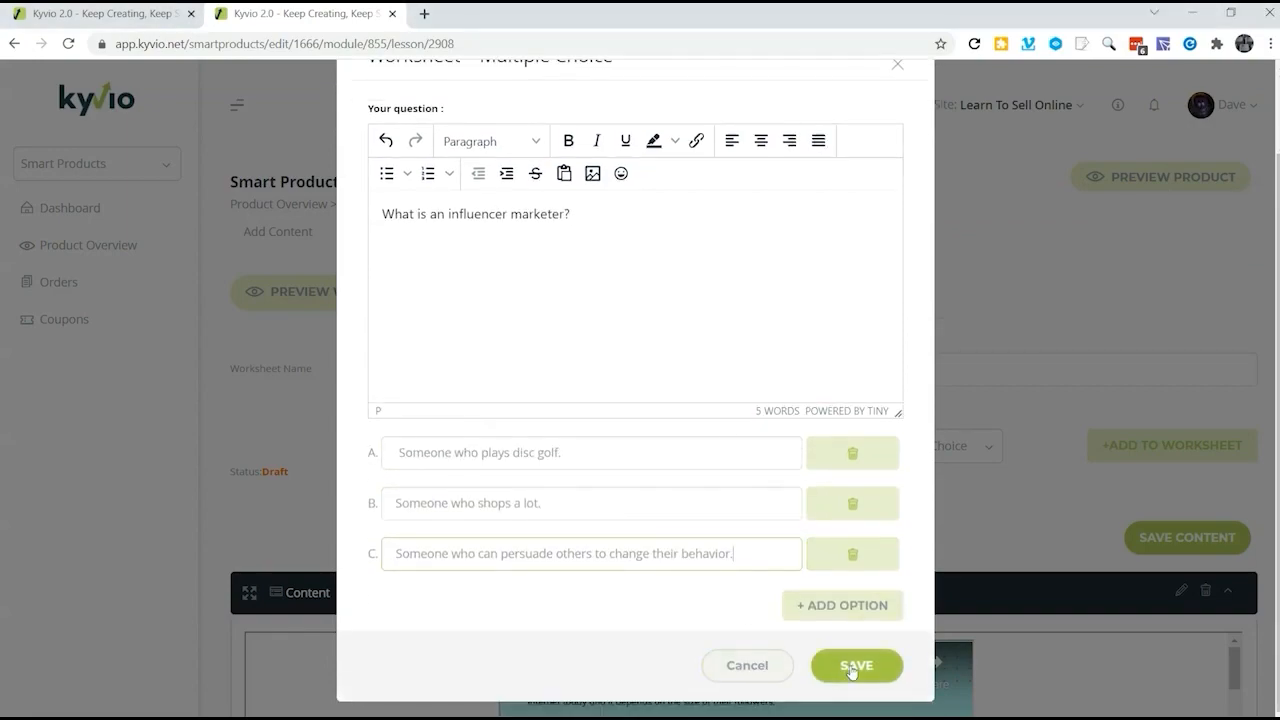
left_click(857, 666)
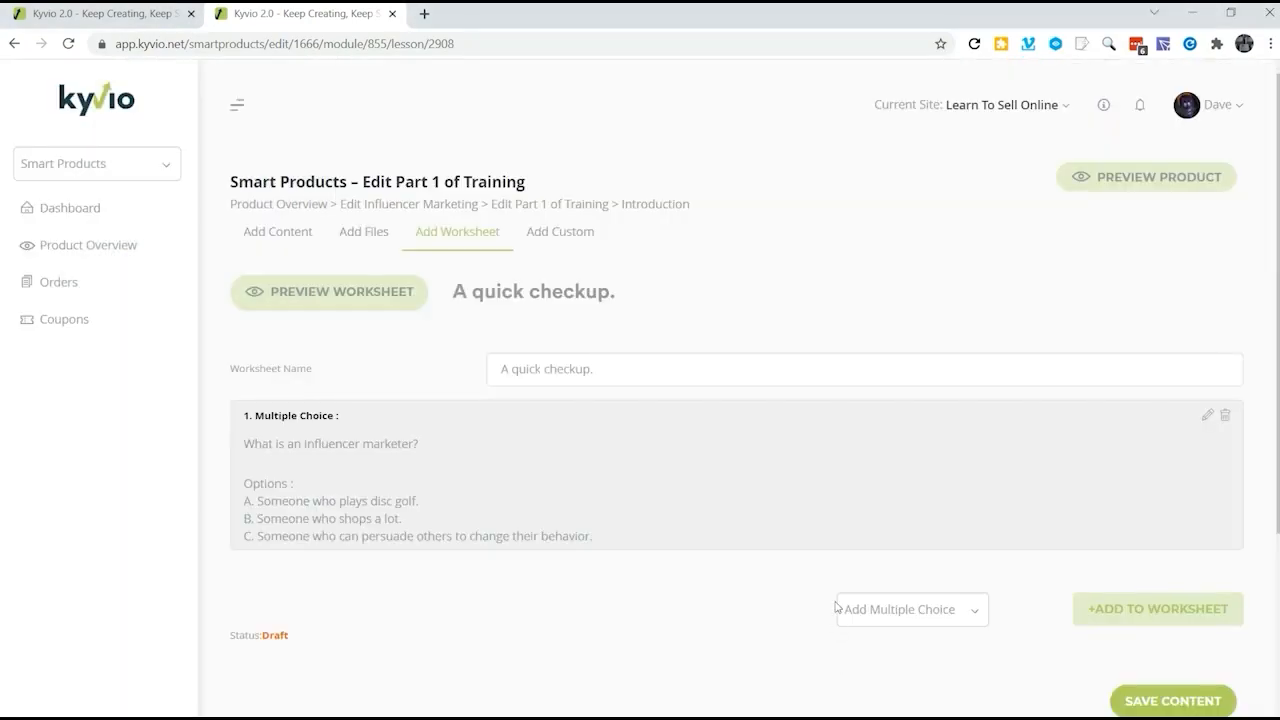
Step: Save the worksheet to the lesson, and check the Part 1 of Training preview and the lesson's file-adding section
left_click(274, 638)
left_click(1192, 700)
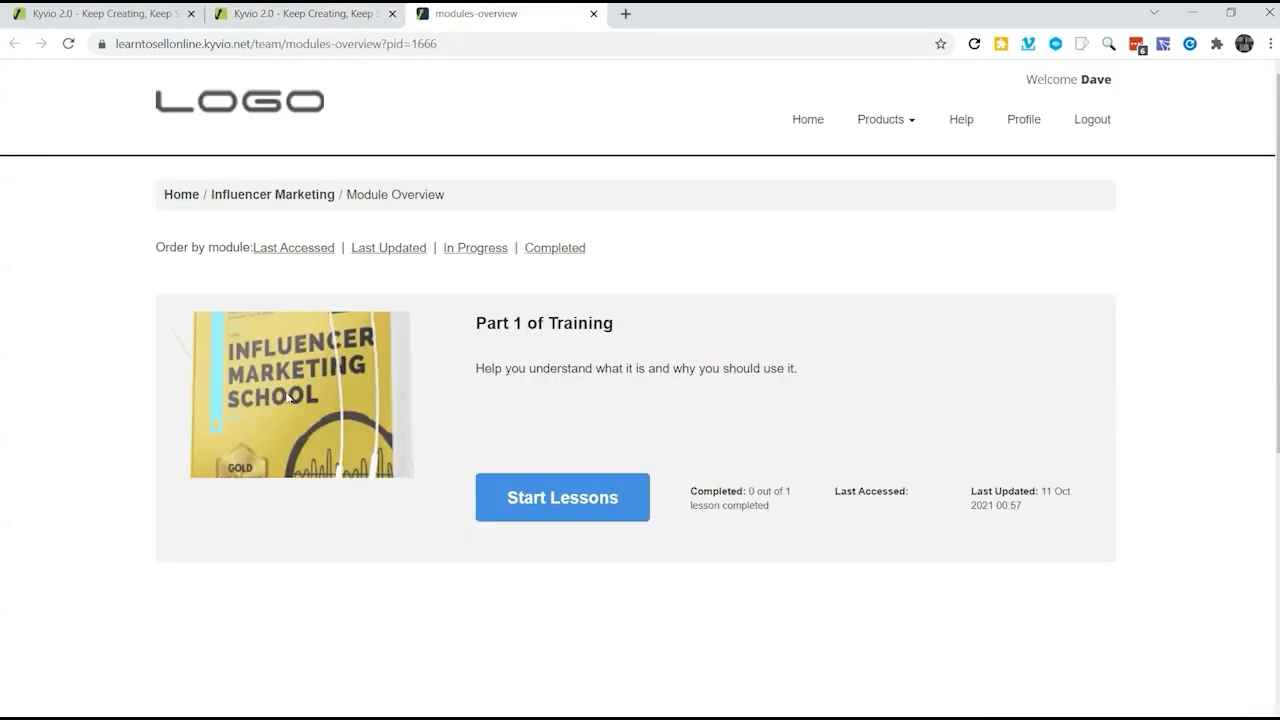
left_click(560, 512)
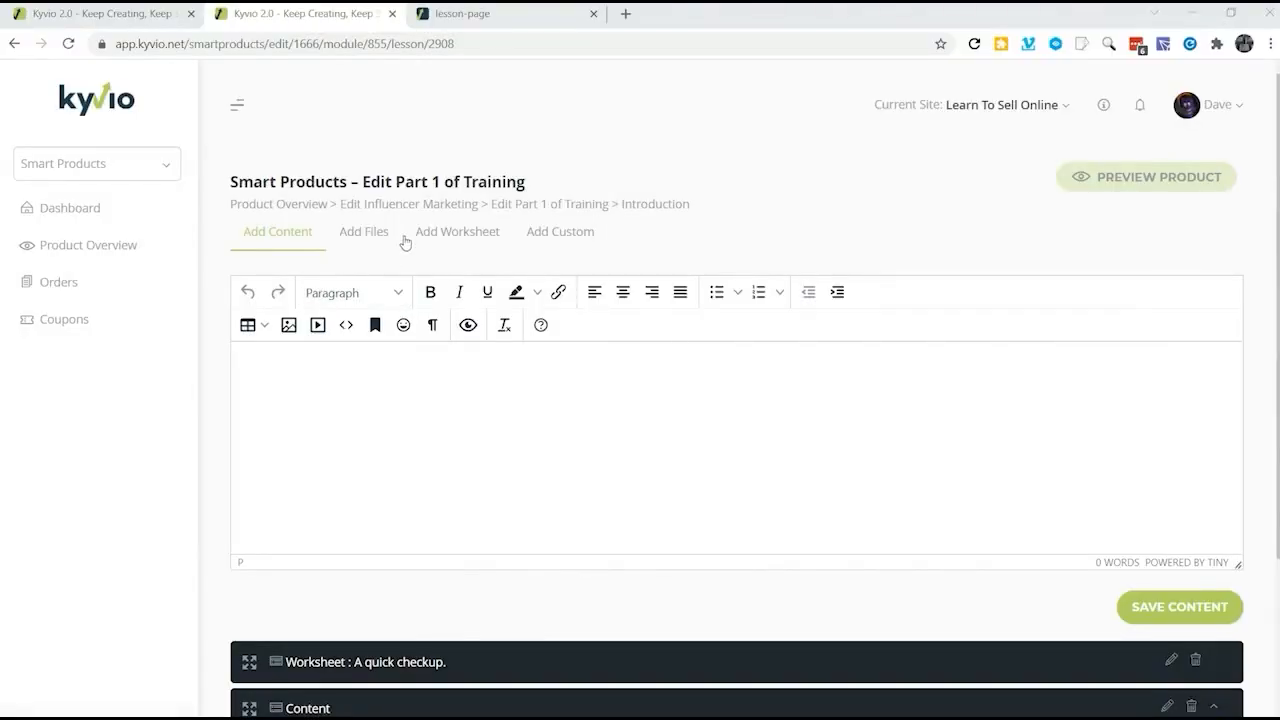
left_click(363, 232)
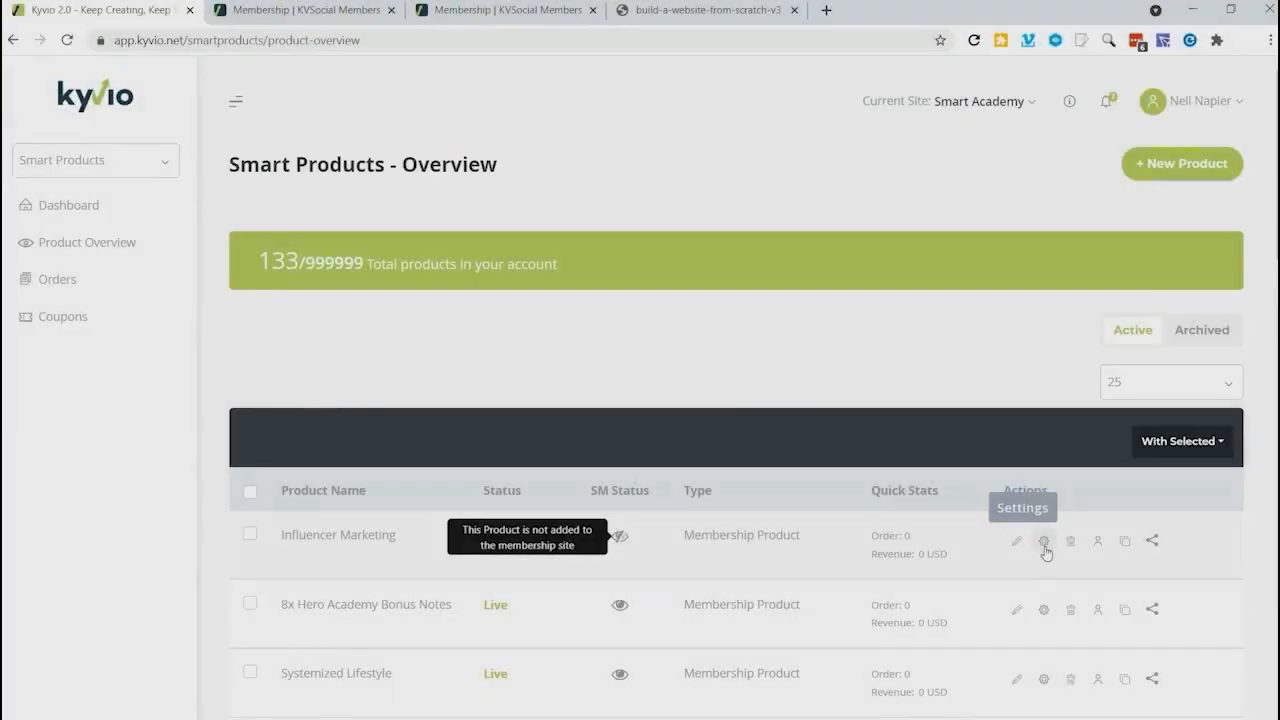
Step: Explore the Influencer Marketing action settings by drafting an action for customers who purchased the Free price variant, and discard it
left_click(1043, 543)
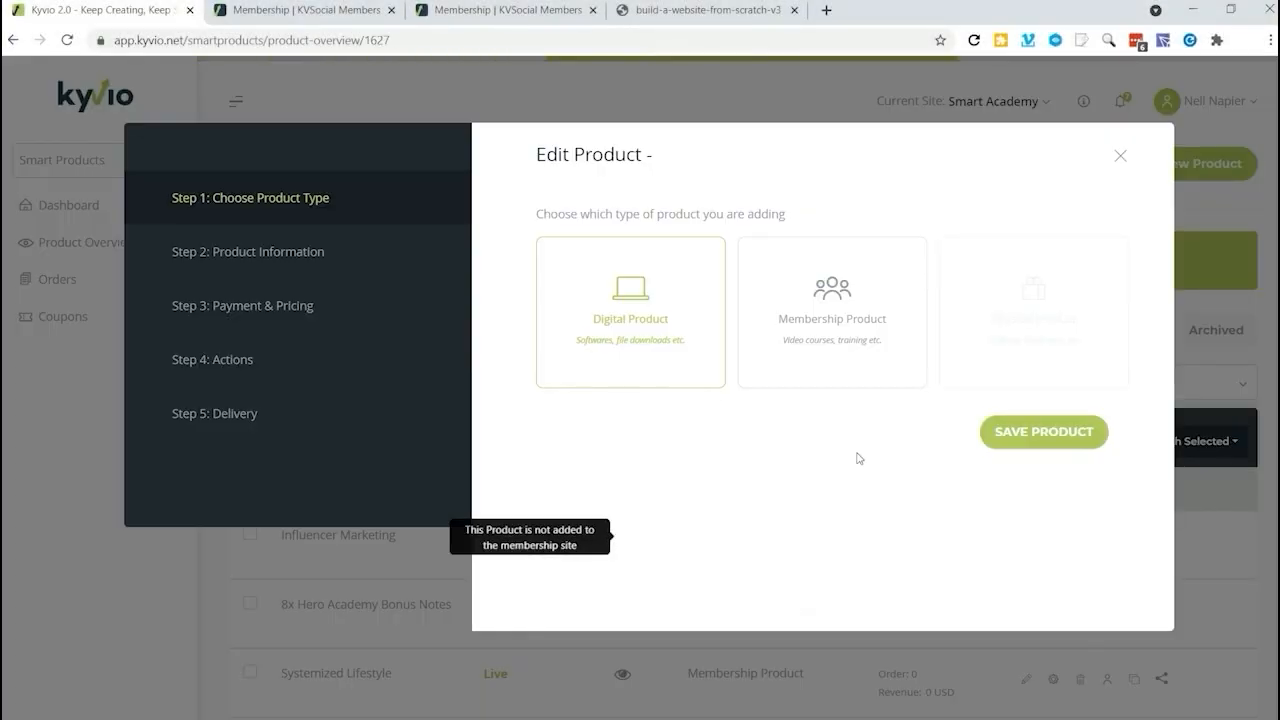
left_click(836, 338)
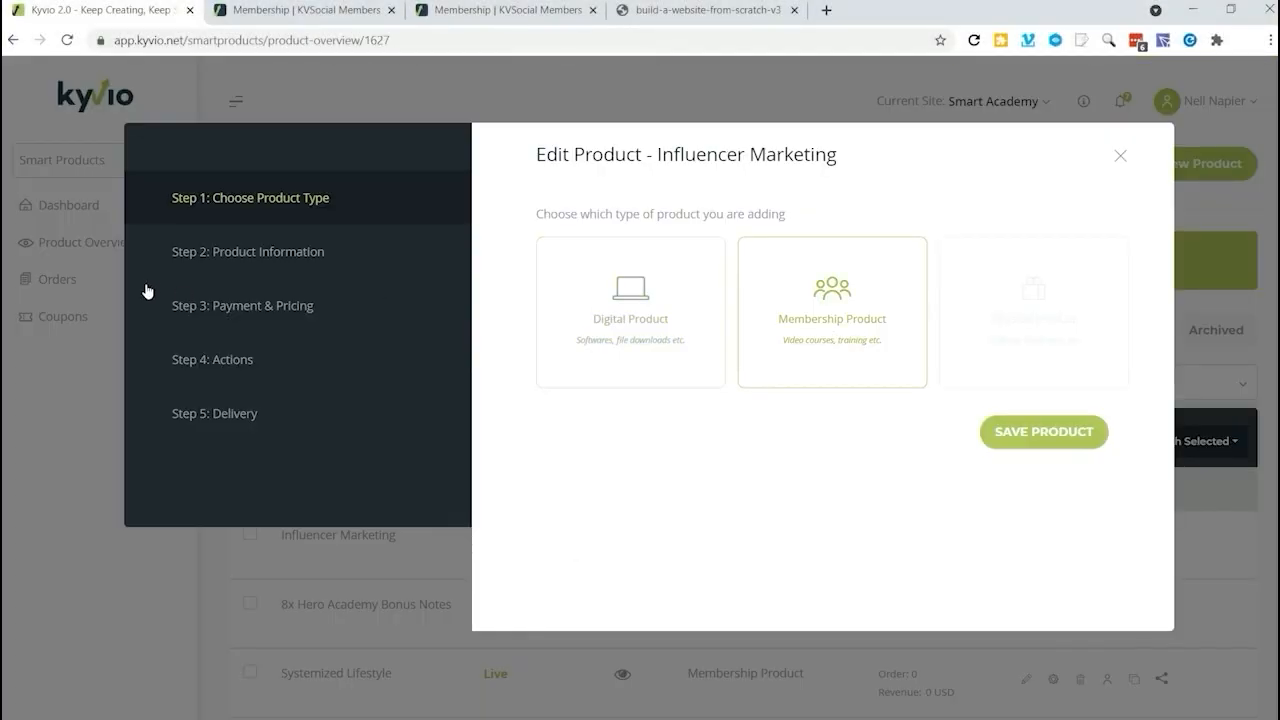
left_click(306, 360)
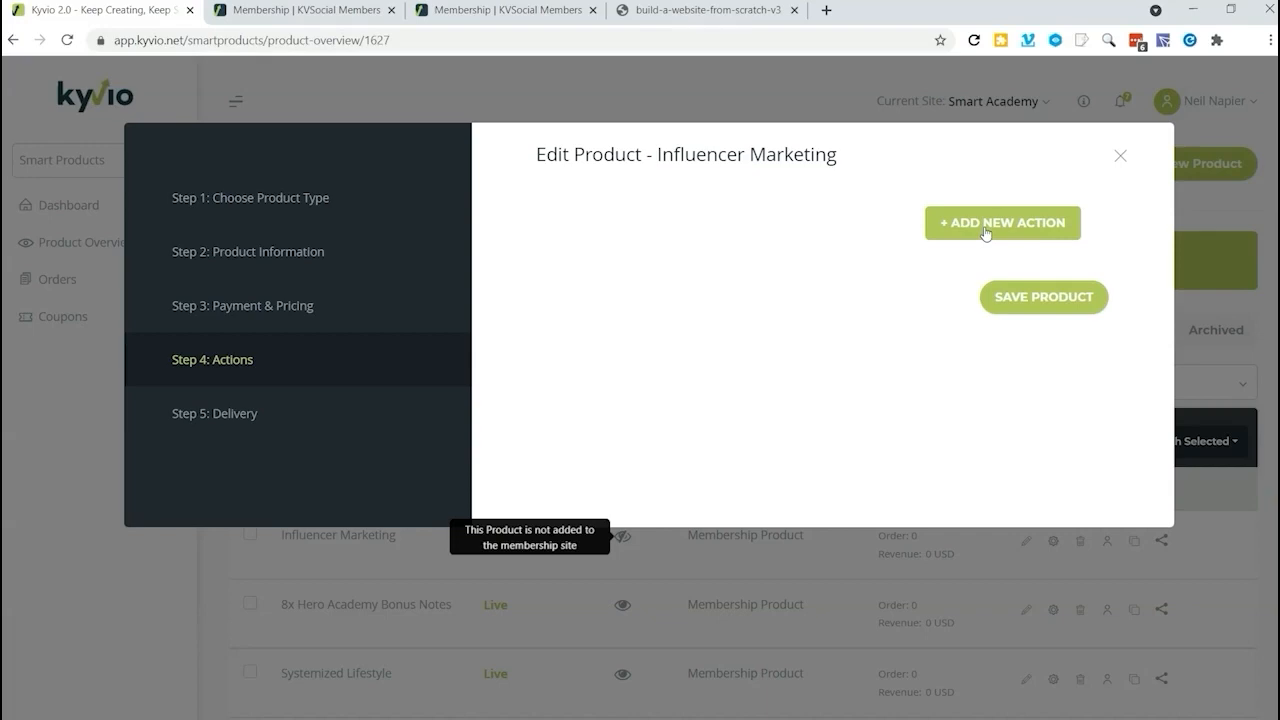
left_click(985, 230)
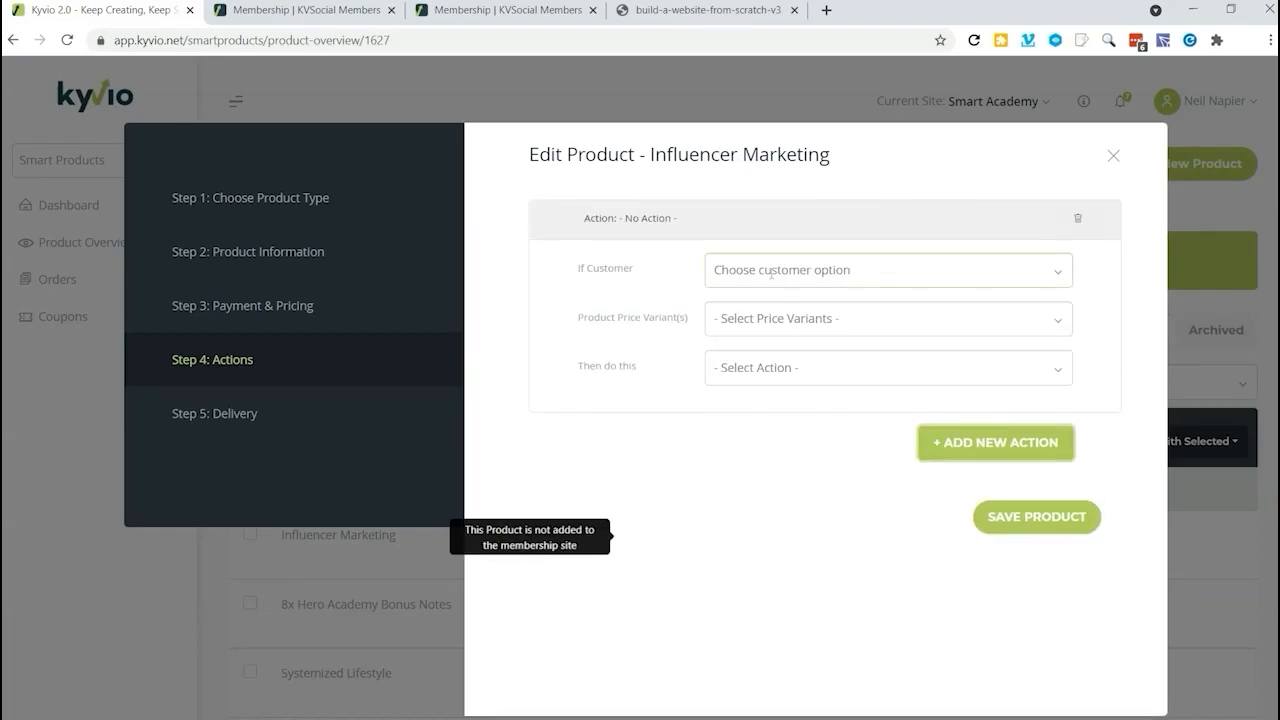
left_click(868, 270)
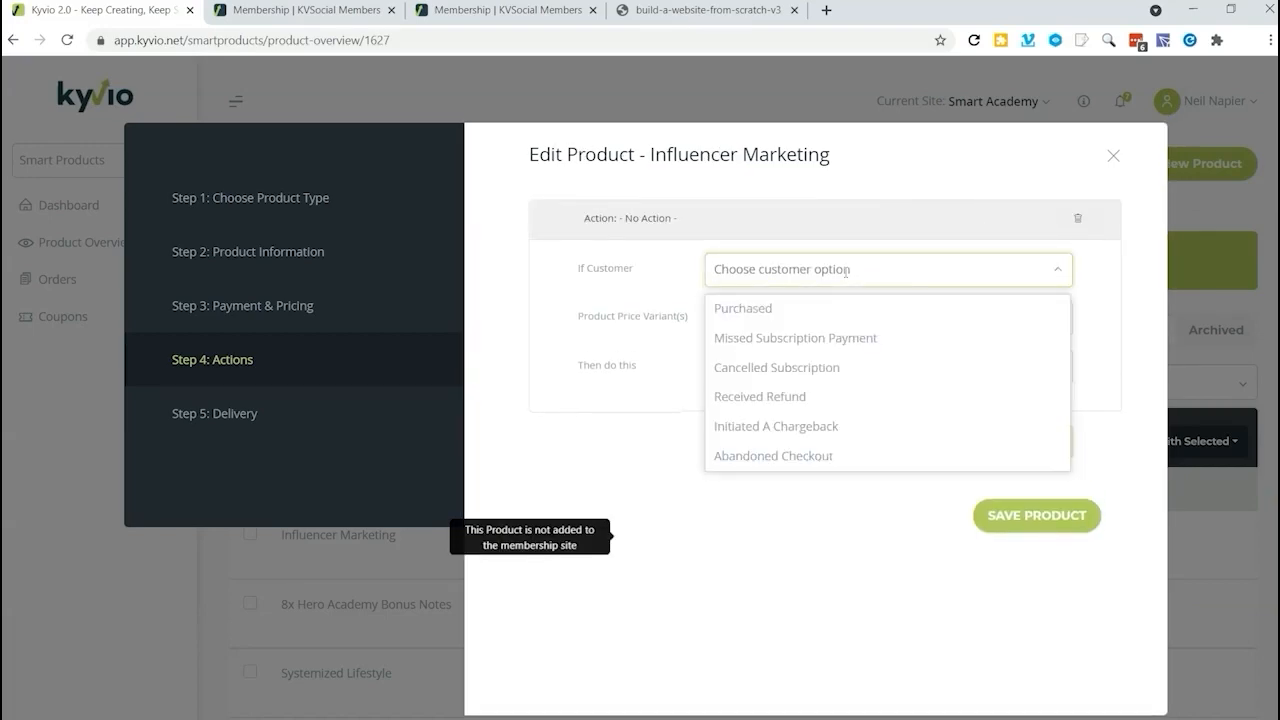
left_click(810, 312)
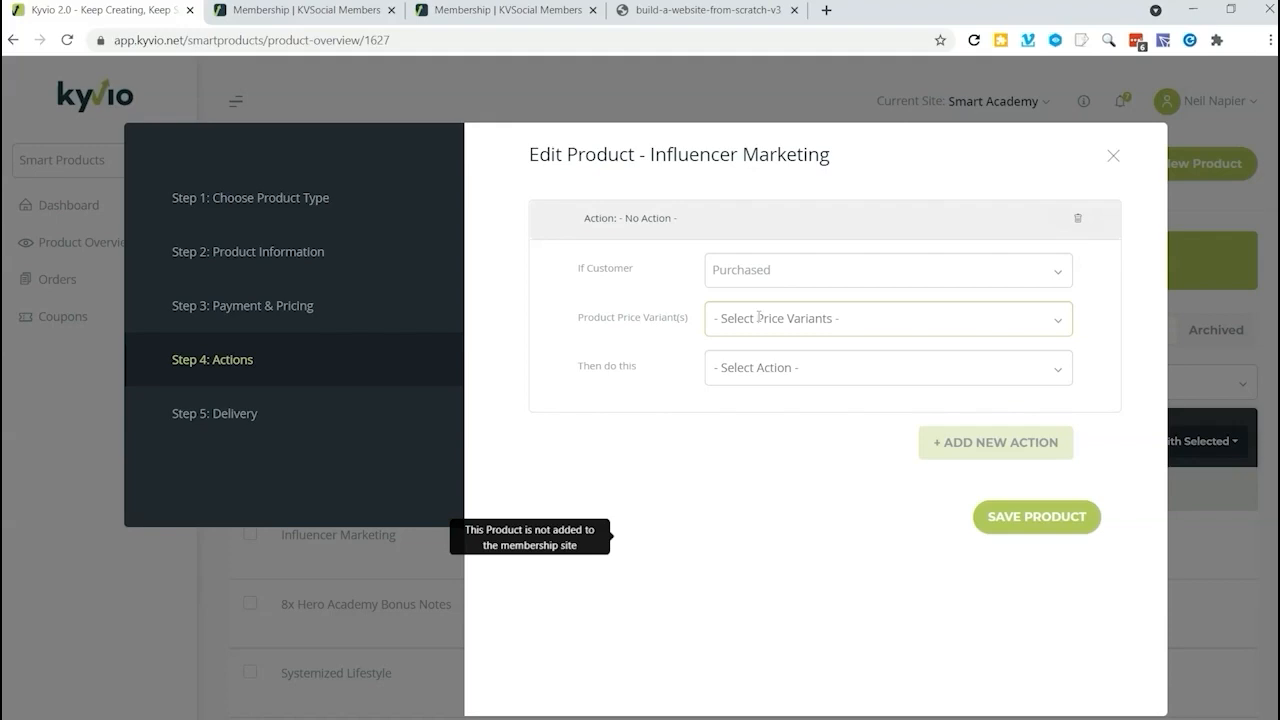
left_click(756, 319)
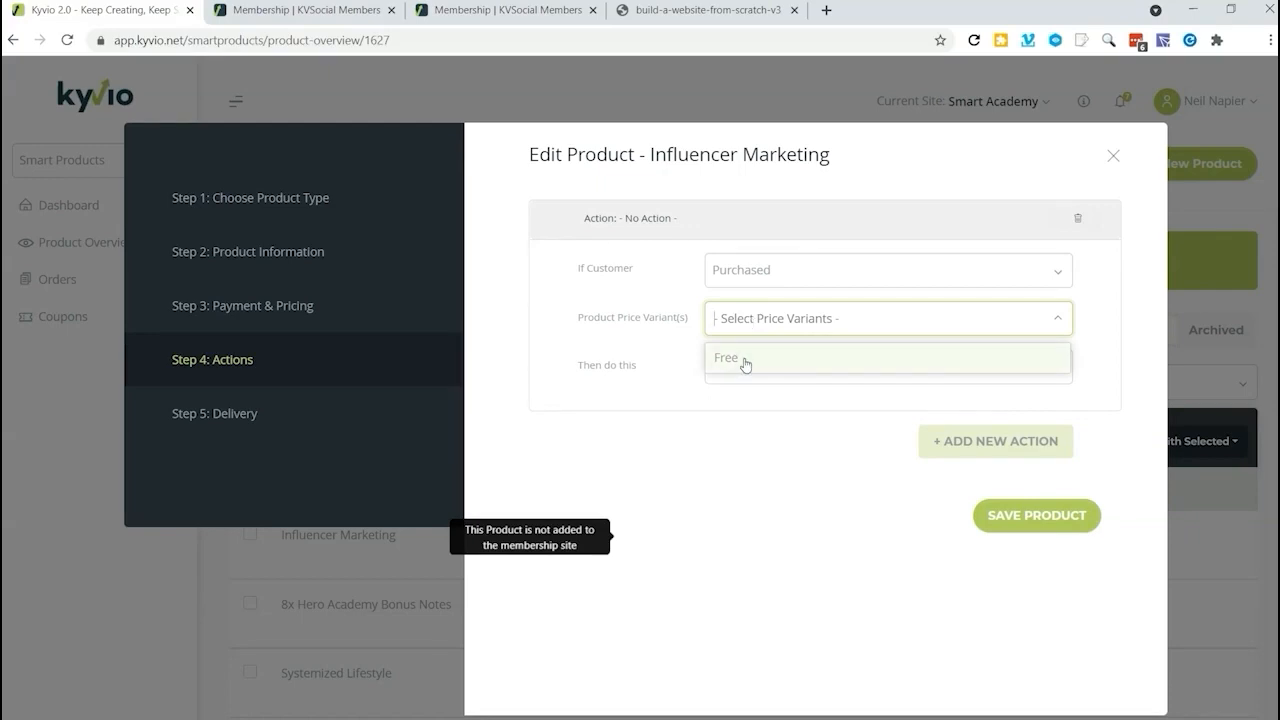
left_click(745, 360)
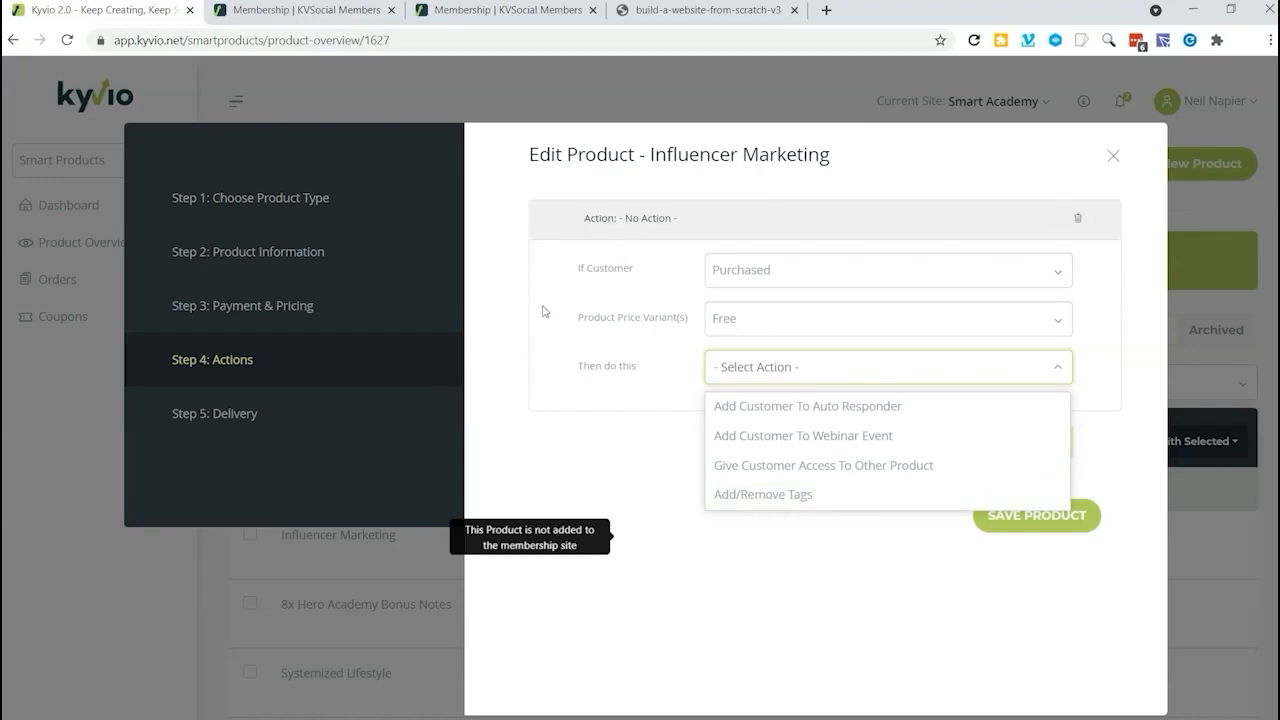
left_click(1113, 156)
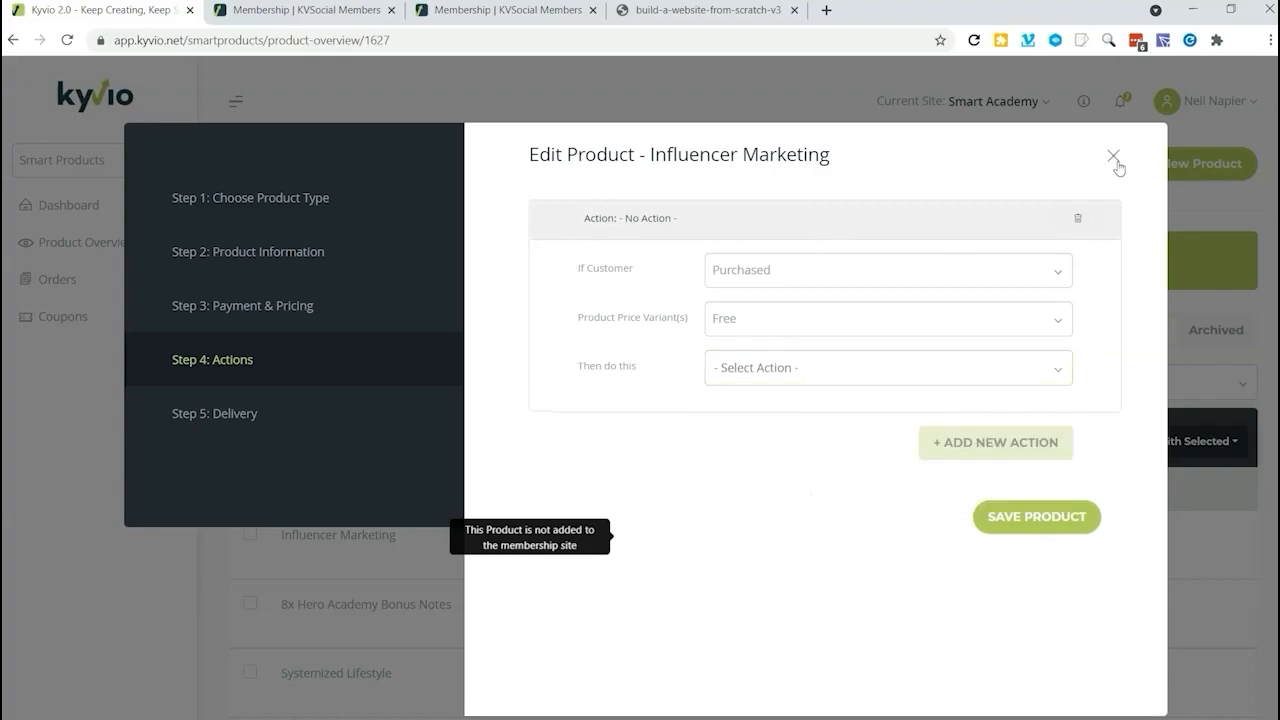
Step: View the orders list and fill in a new coupon with code "Demo", a 10% discount and Influencer Marketing's Free price
left_click(58, 280)
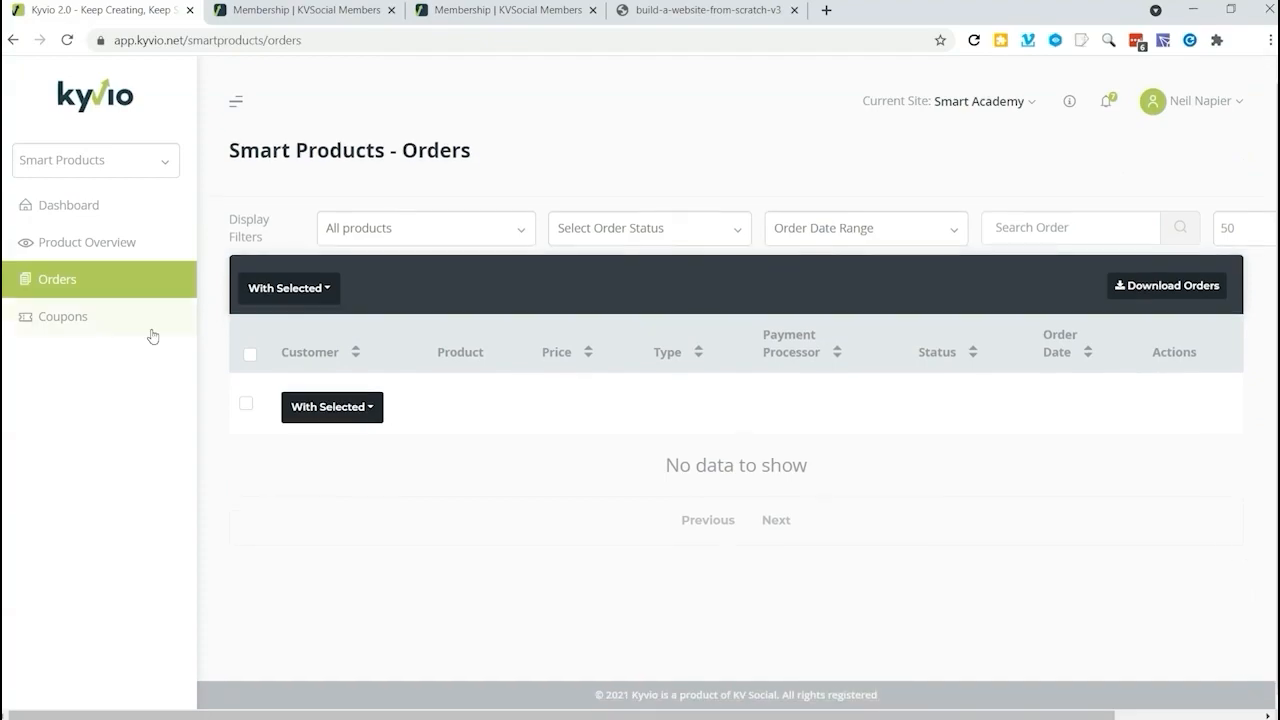
left_click(60, 316)
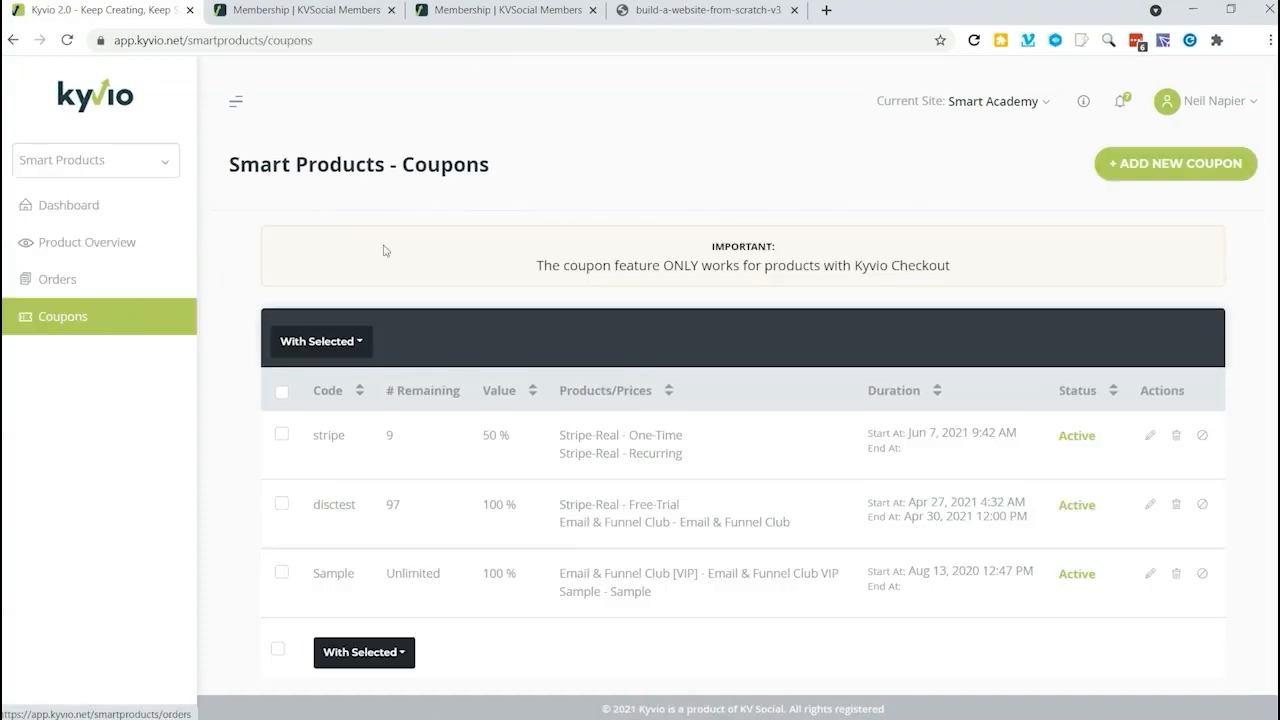
left_click(1155, 162)
left_click(548, 194)
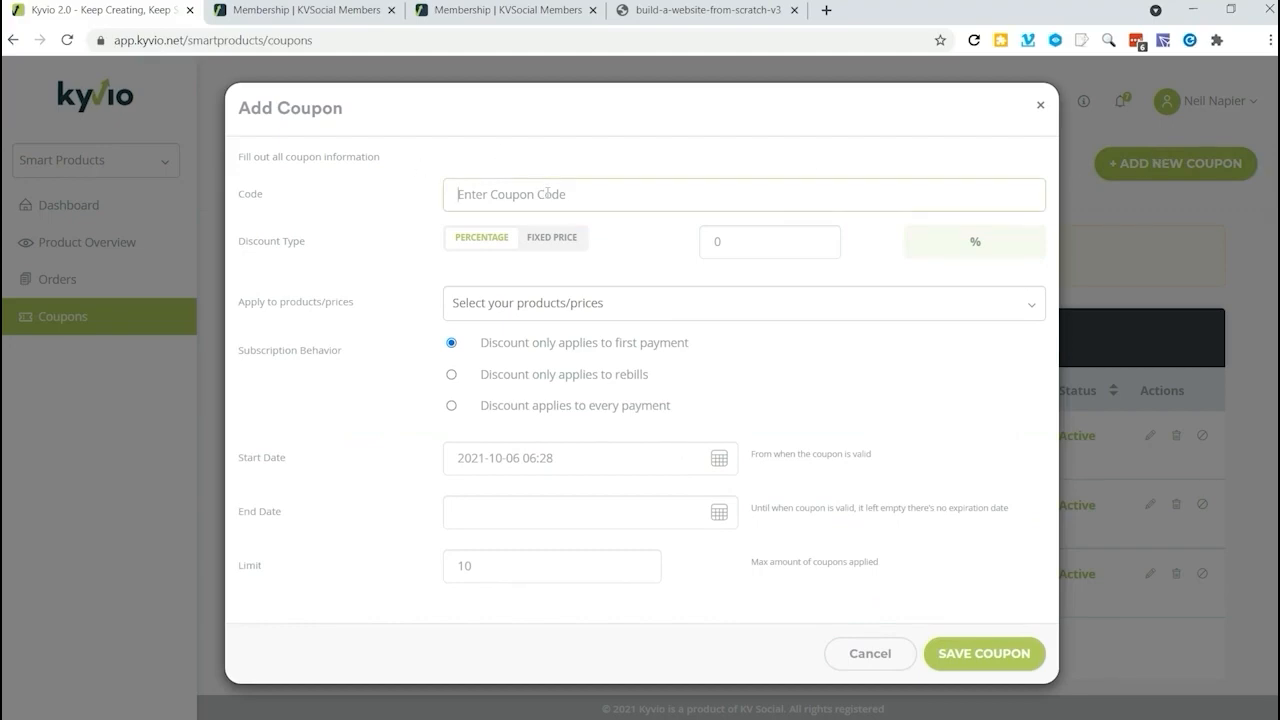
type("Demo")
key("Tab")
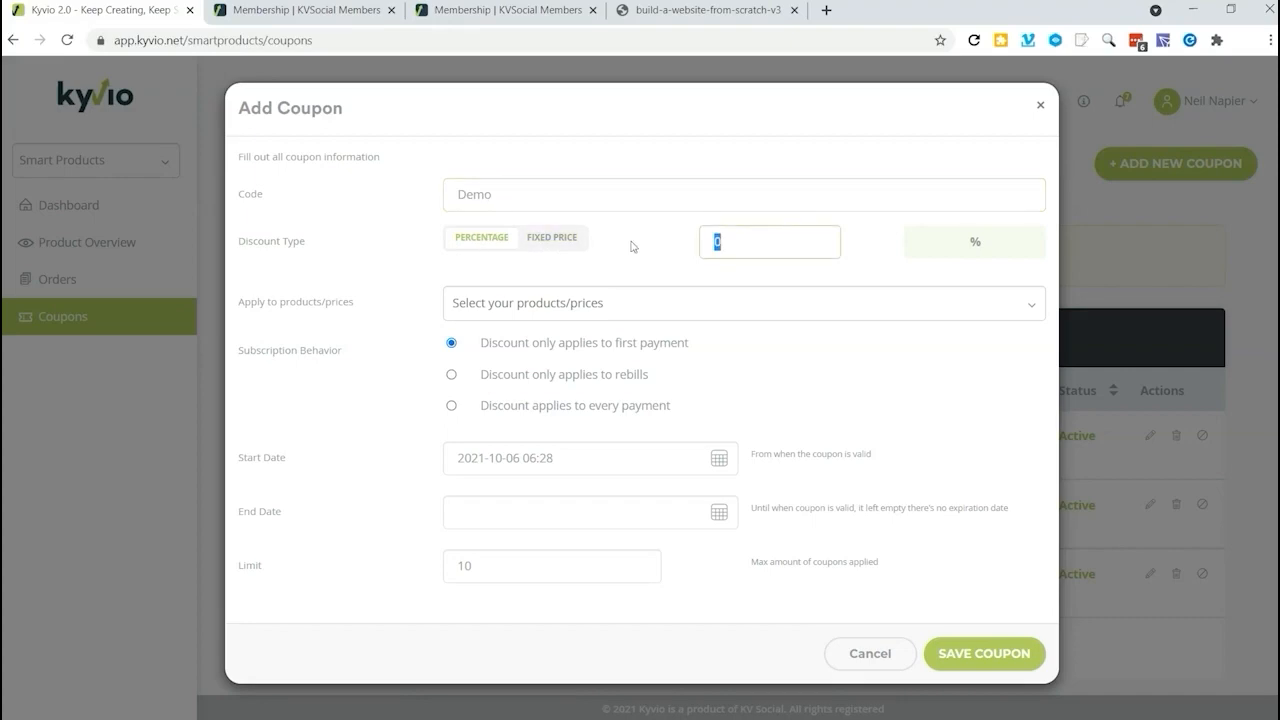
type("10")
left_click(627, 300)
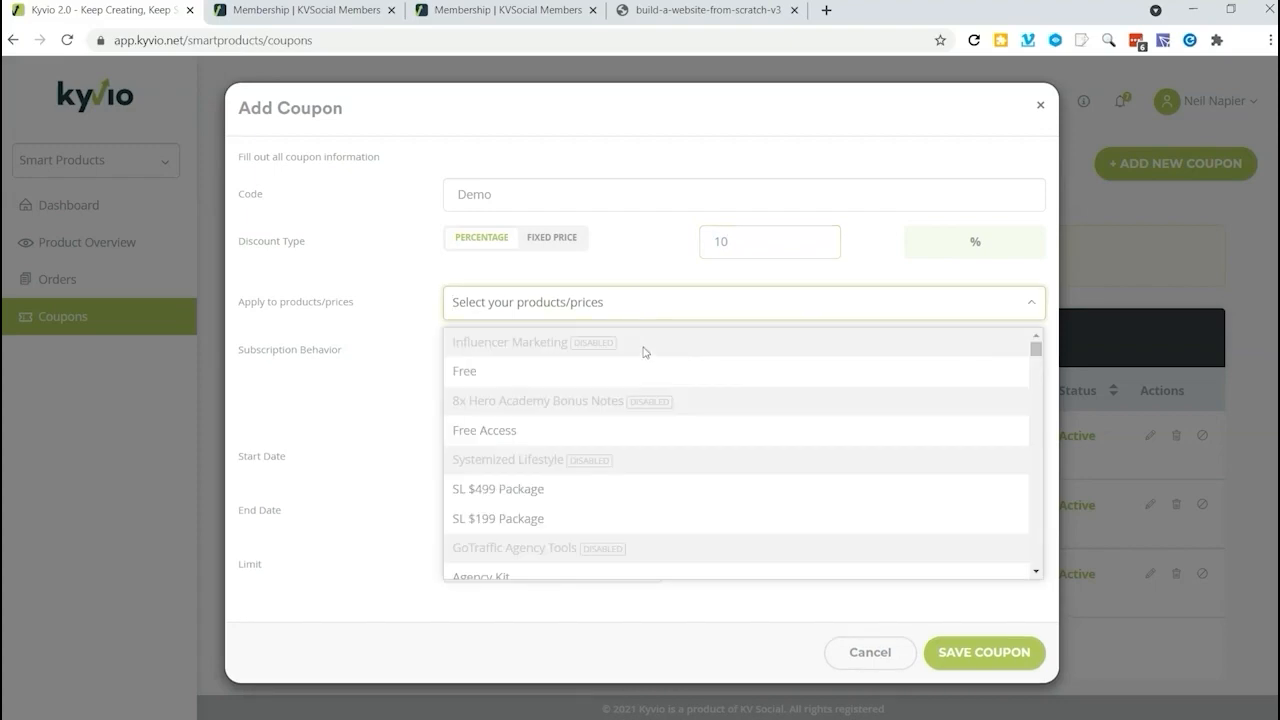
left_click(489, 371)
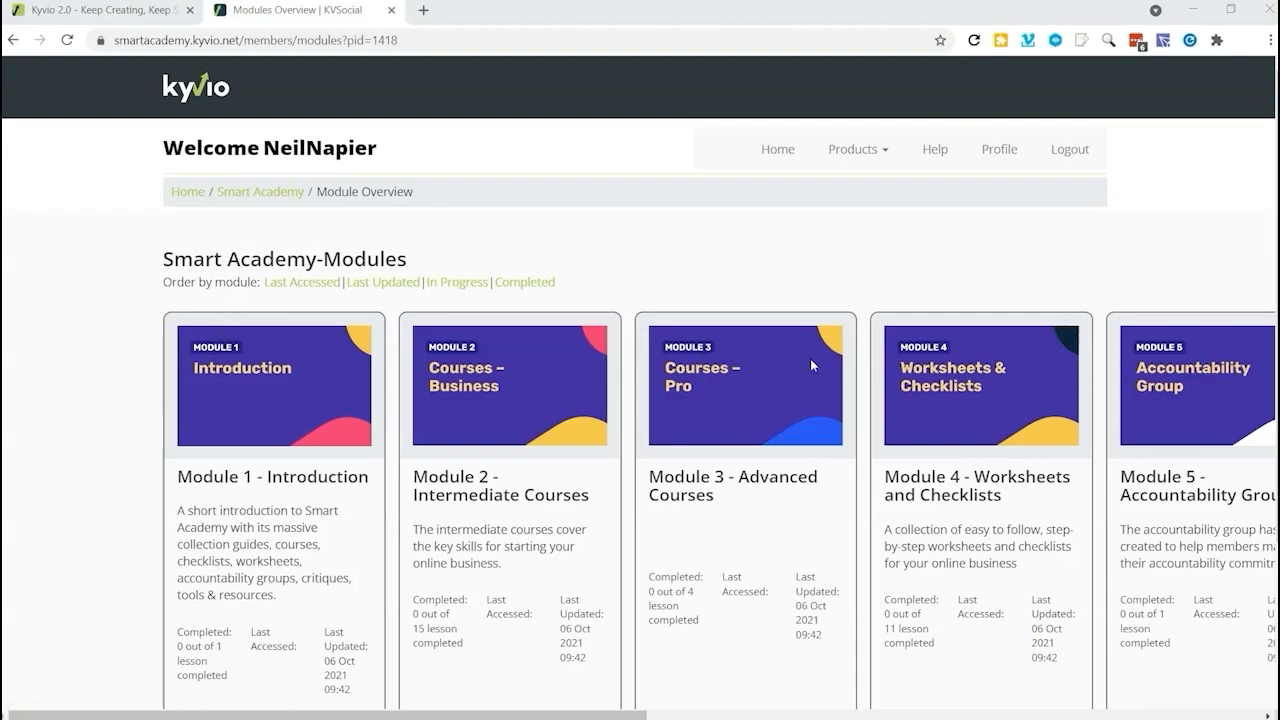
Step: Examine the Smart Academy module overview and the Social Community Secrets lesson in Module 2 - Intermediate Courses
mouse_move(640, 713)
left_mouse_down()
mouse_move(1165, 713)
mouse_move(620, 710)
left_mouse_up()
left_click_drag(413, 474, 547, 500)
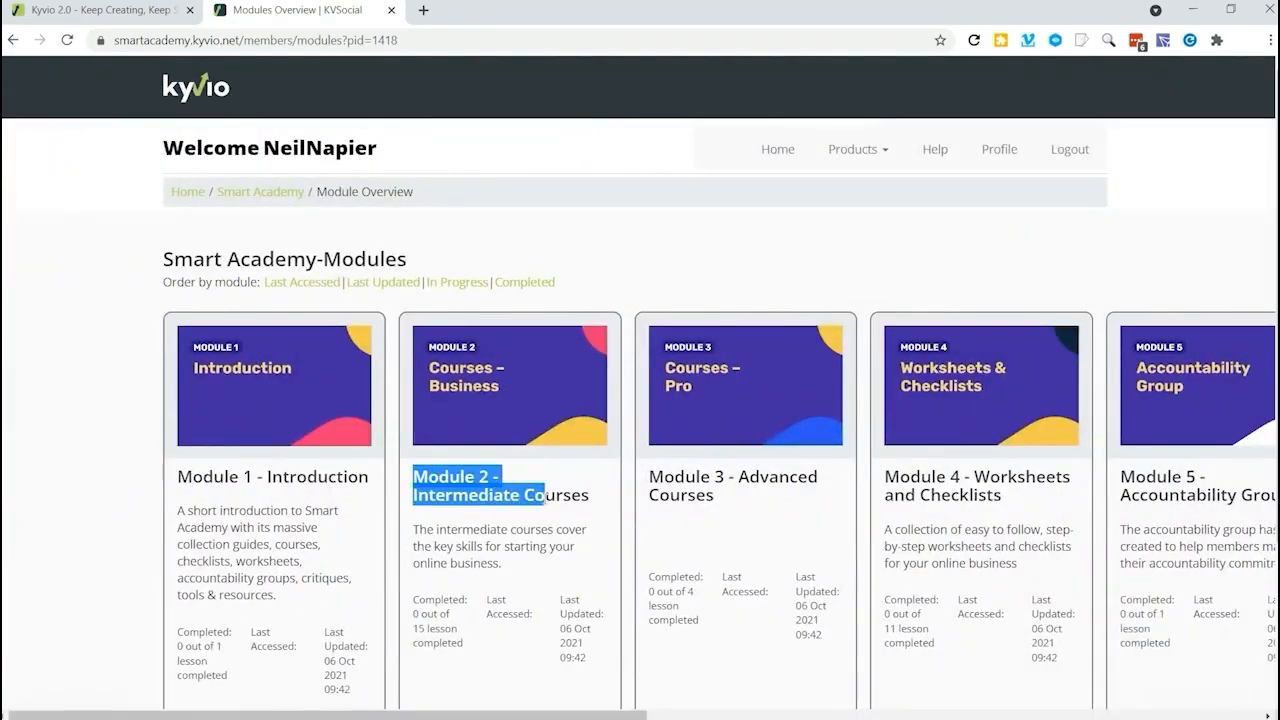
left_click(445, 481)
scroll(475, 519, "down", 3)
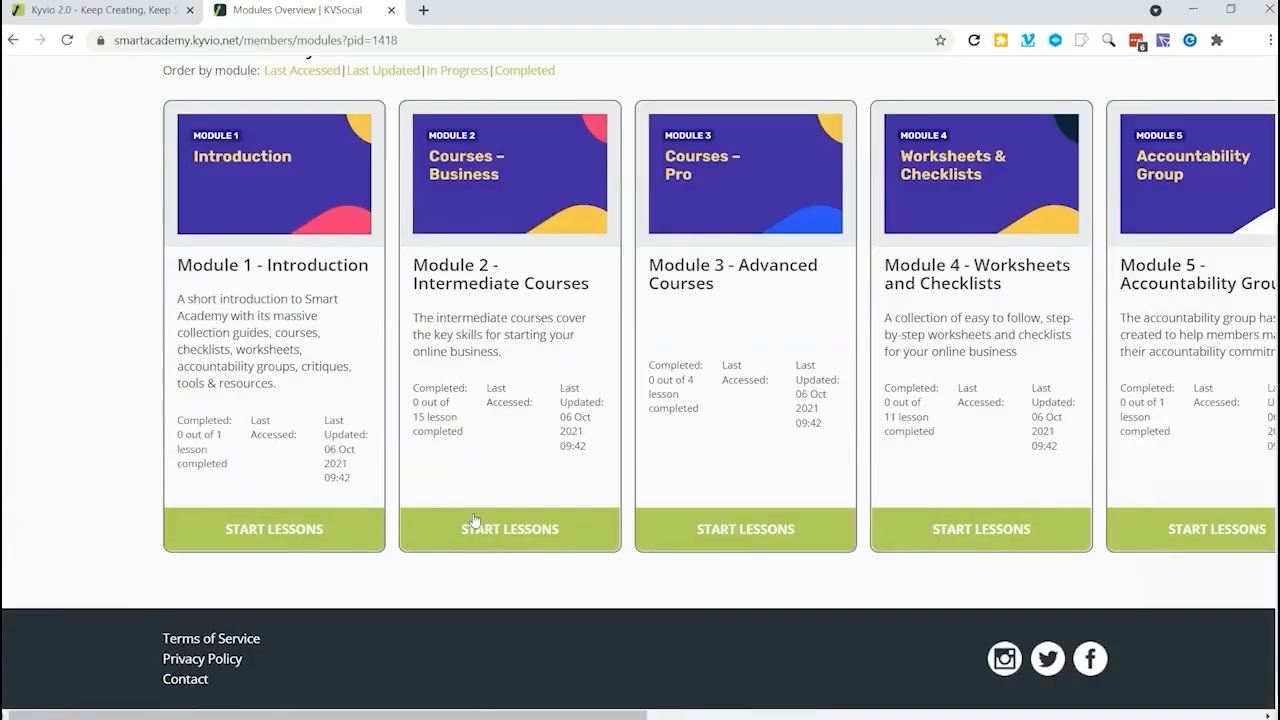
left_click(475, 522)
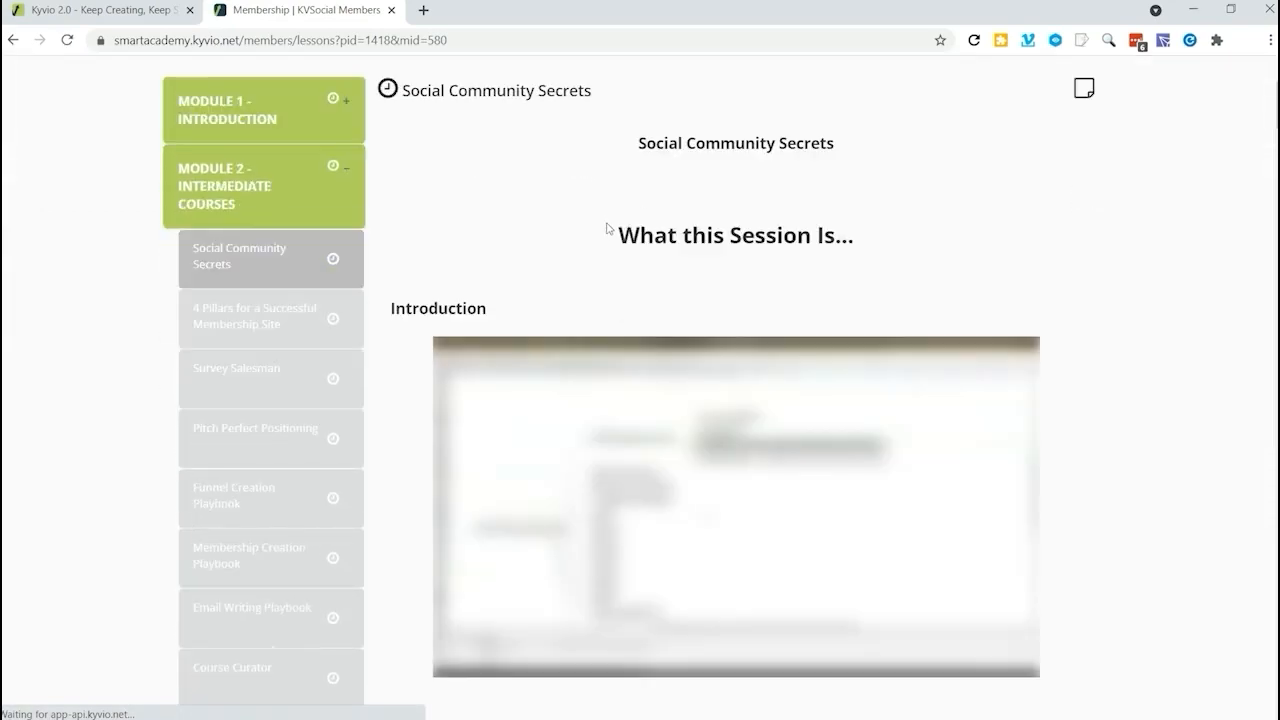
left_click_drag(618, 235, 886, 243)
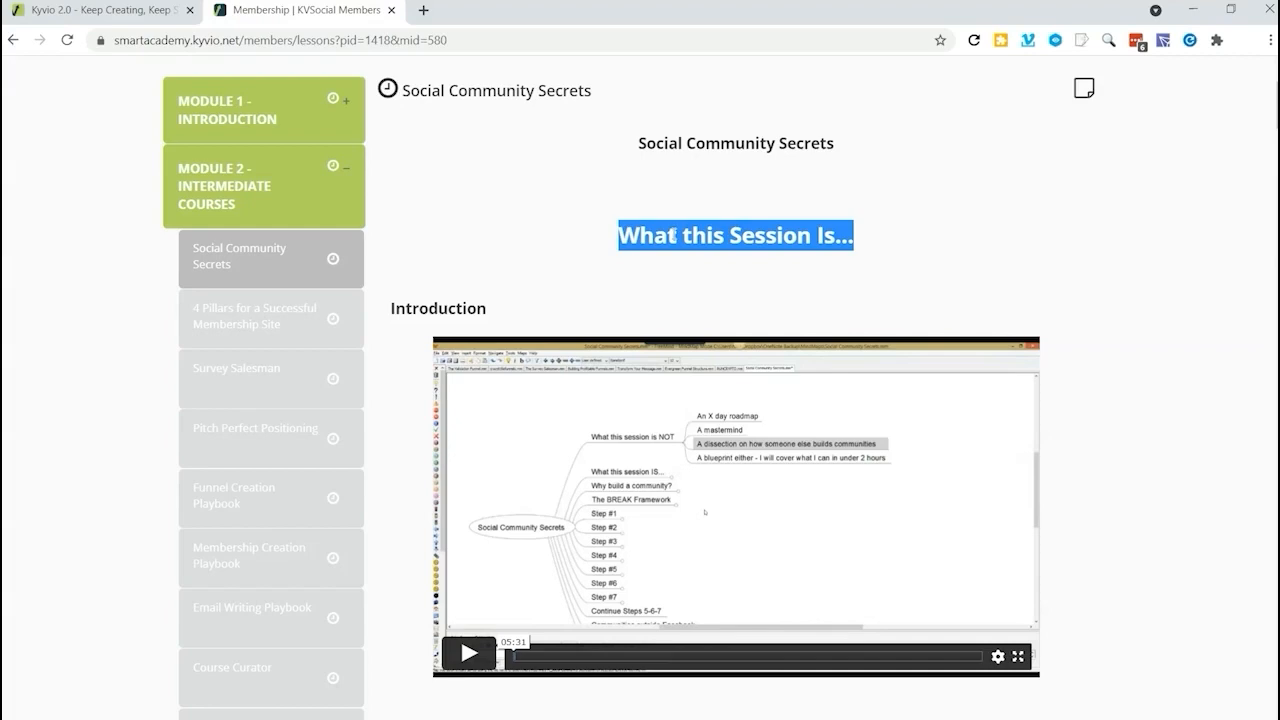
left_click(641, 141)
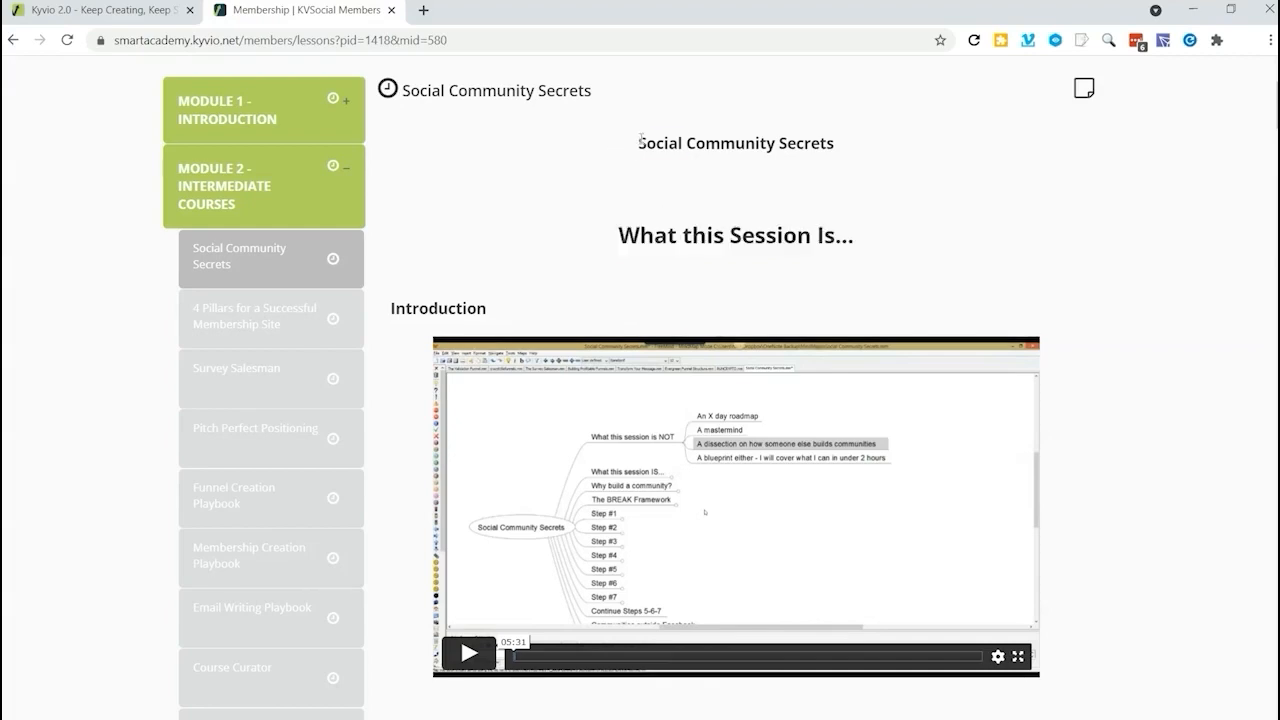
left_click_drag(641, 141, 871, 240)
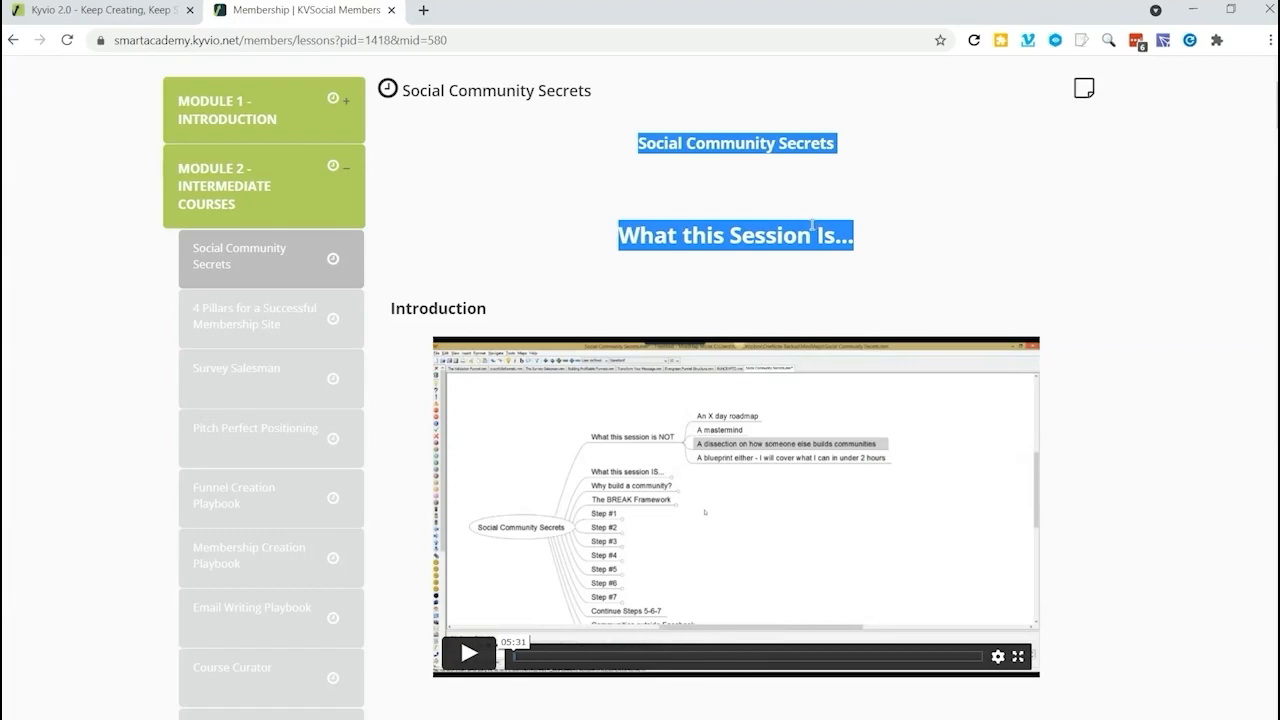